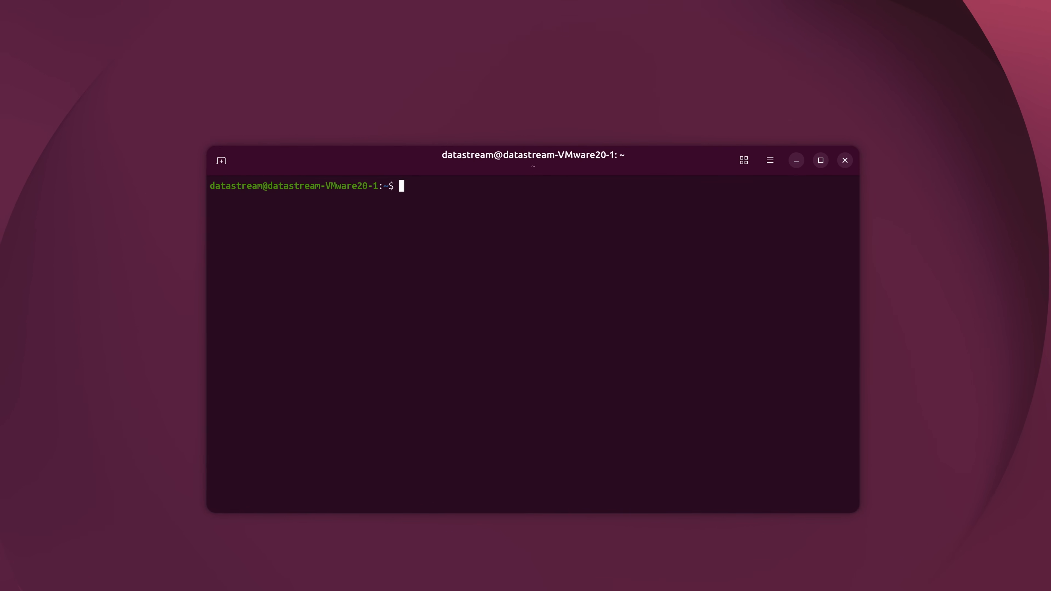
# - Update the package lists and install the GNOME Shell extension manager from Terminal
pyautogui.write('sudo apt update')
pyautogui.press('Return')
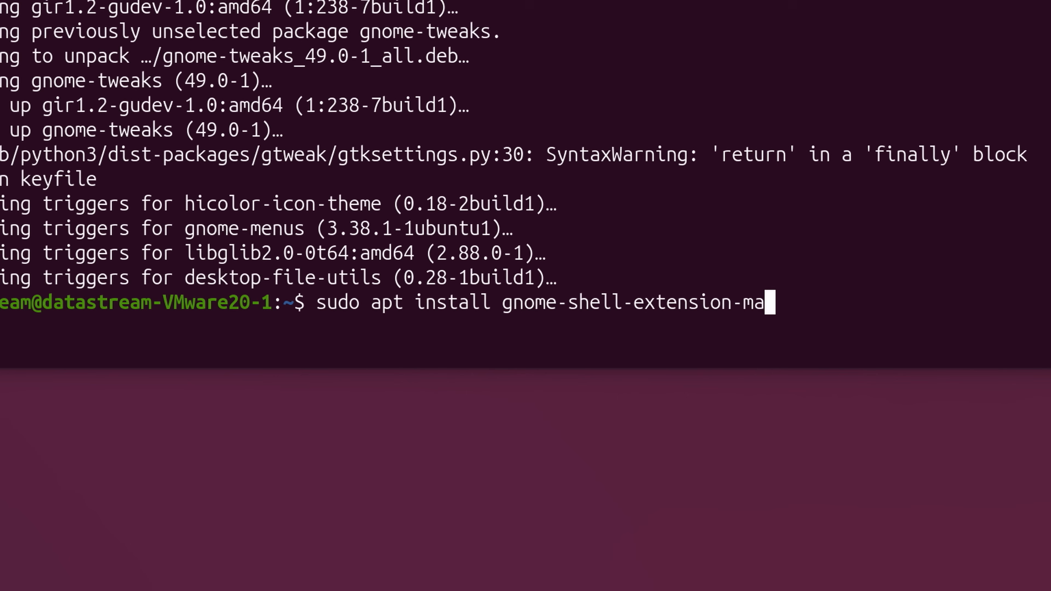
pyautogui.write('nager')
pyautogui.press('Return')
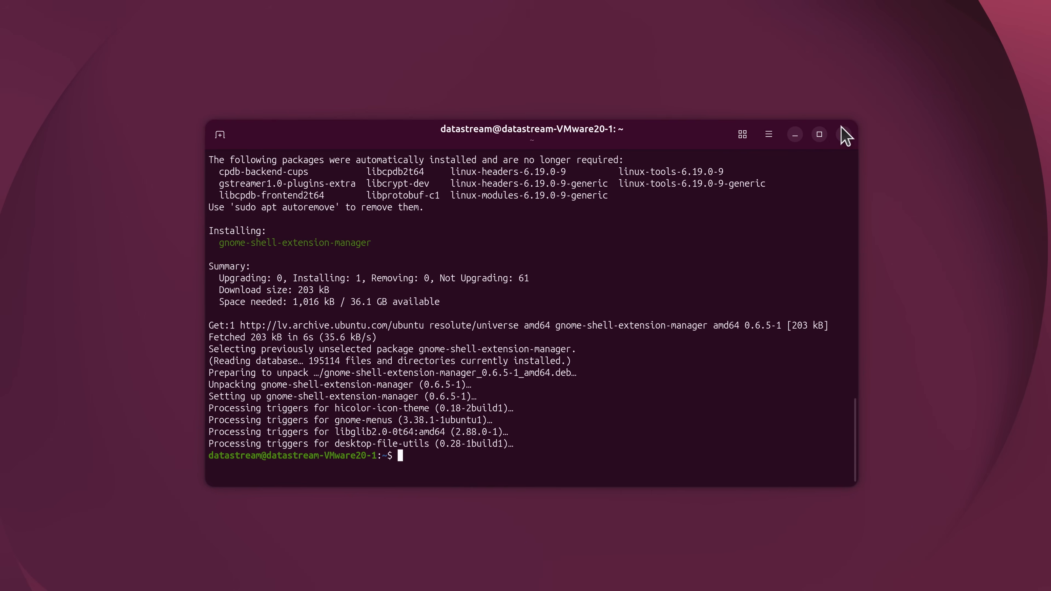
pyautogui.click(844, 135)
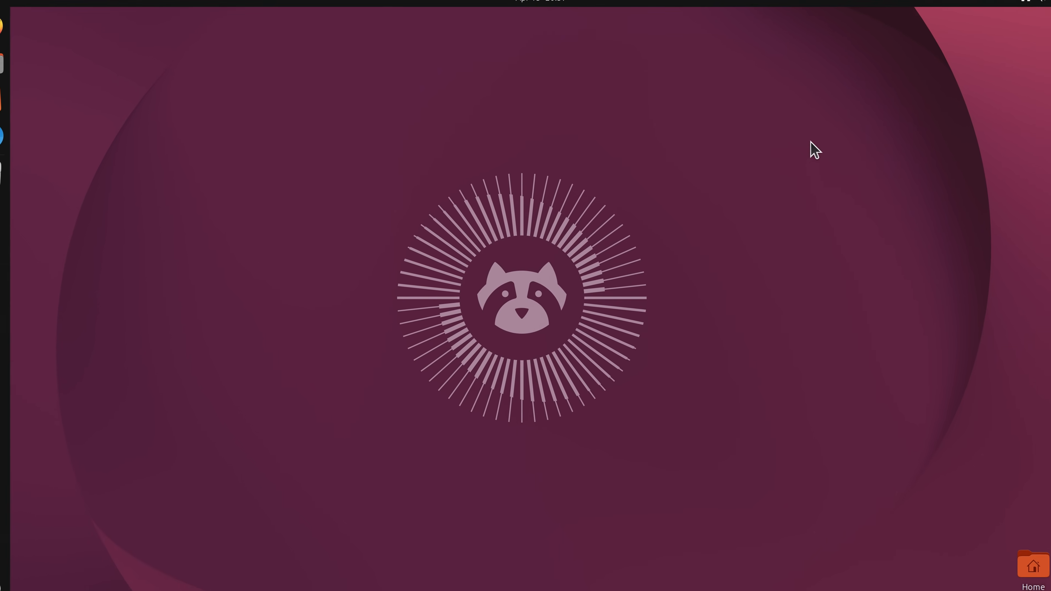
# - Install the User Themes extension through Extension Manager
pyautogui.press('super')
pyautogui.write('exte')
pyautogui.press('Return')
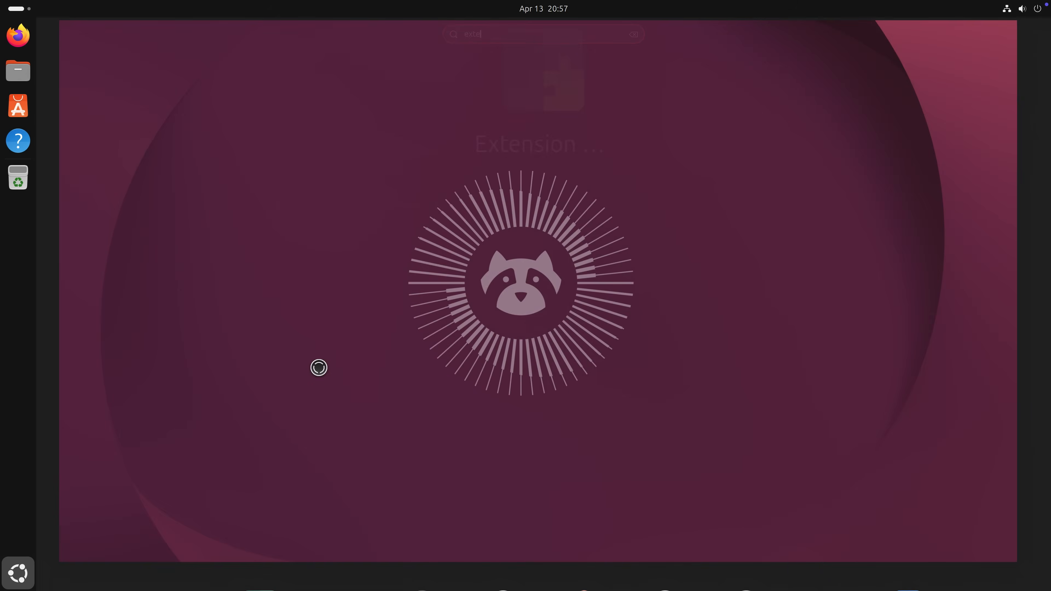
pyautogui.write('user them')
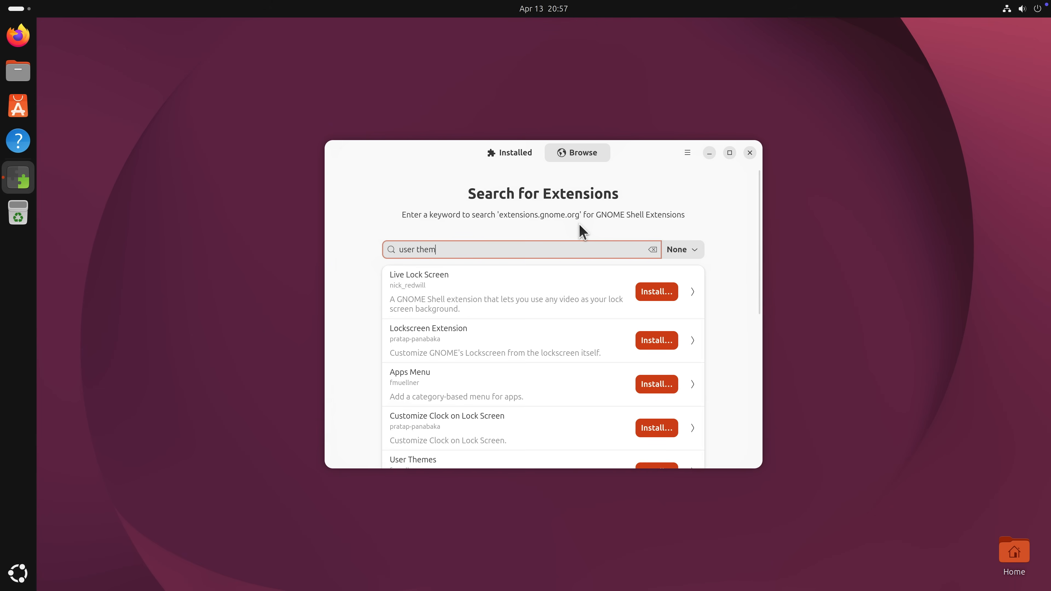
pyautogui.write('es')
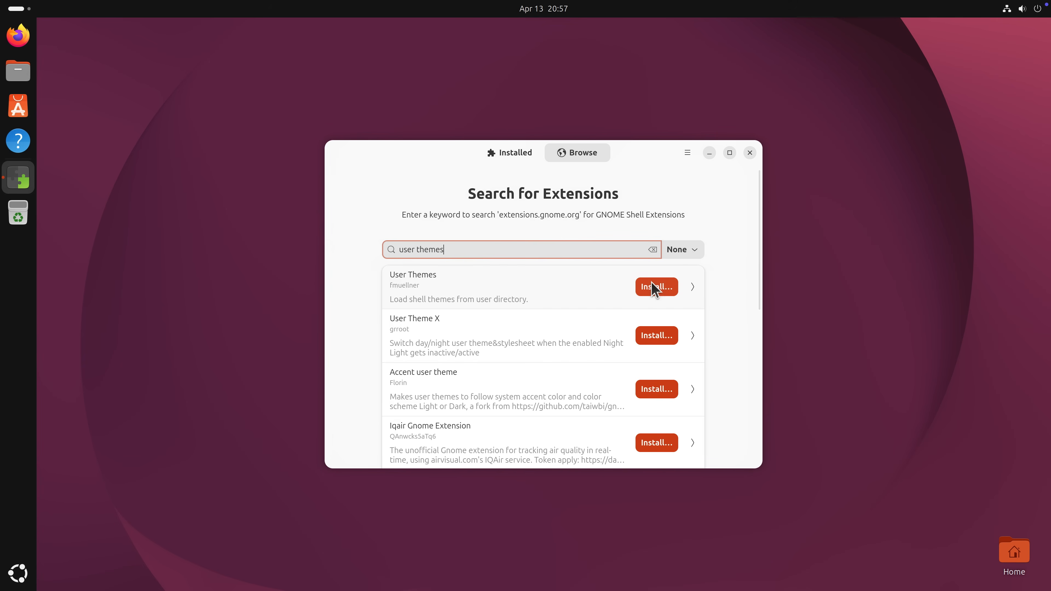
pyautogui.click(654, 285)
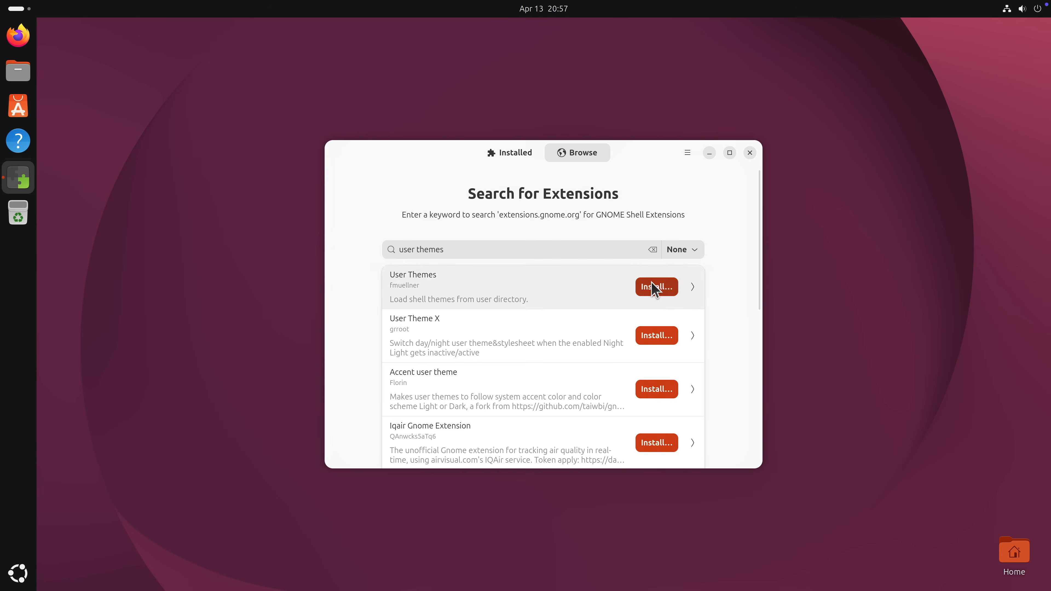
pyautogui.click(748, 154)
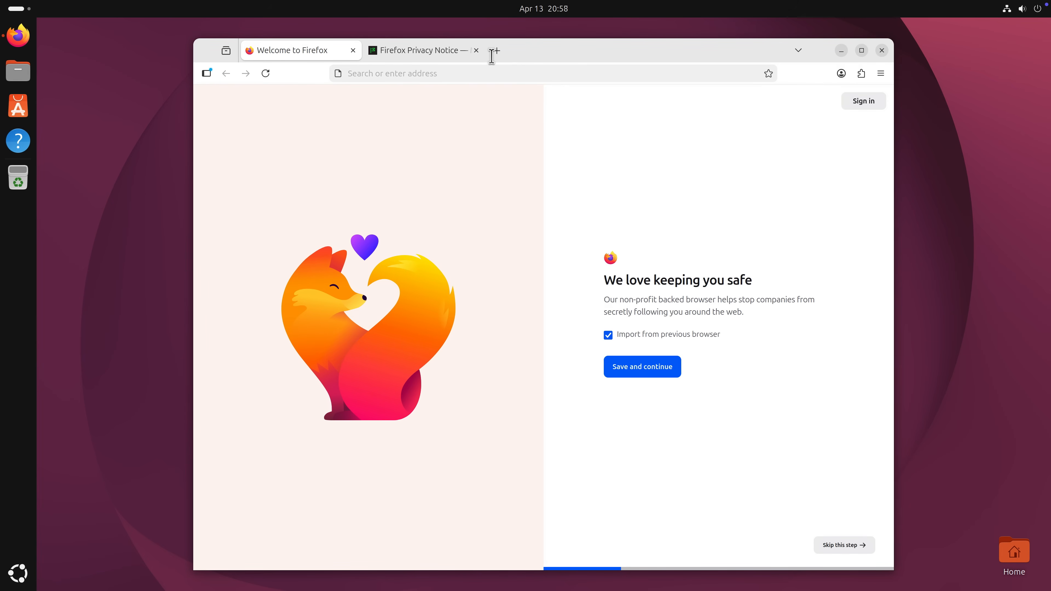
# - Search 'windows 11 icon theme yey' and copy the Win11-icon-theme repository's clone URL
pyautogui.click(476, 50)
pyautogui.click(471, 74)
pyautogui.write('windows ')
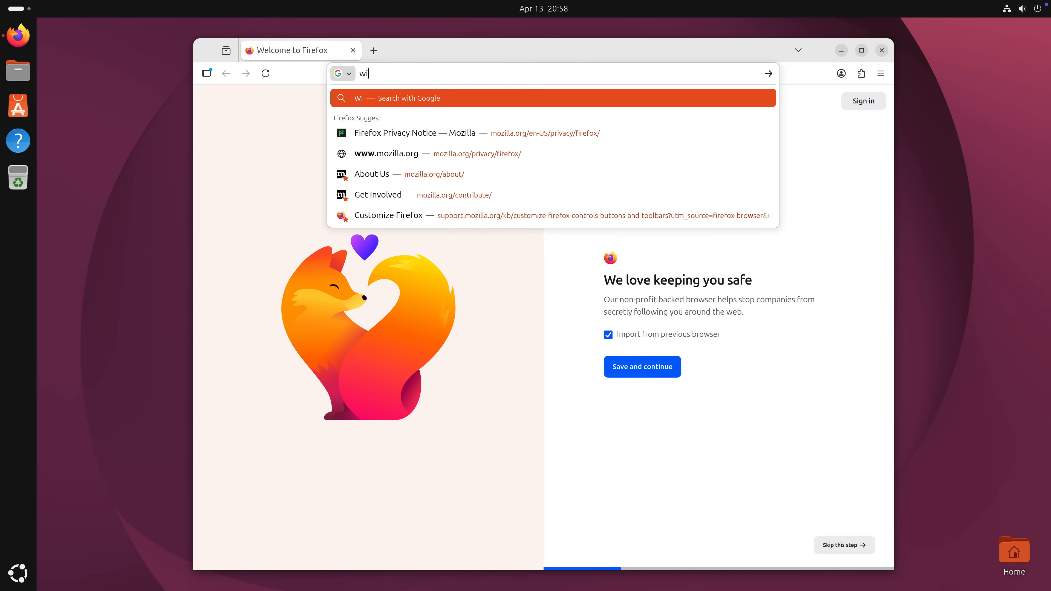
pyautogui.write('11 icon theme yey')
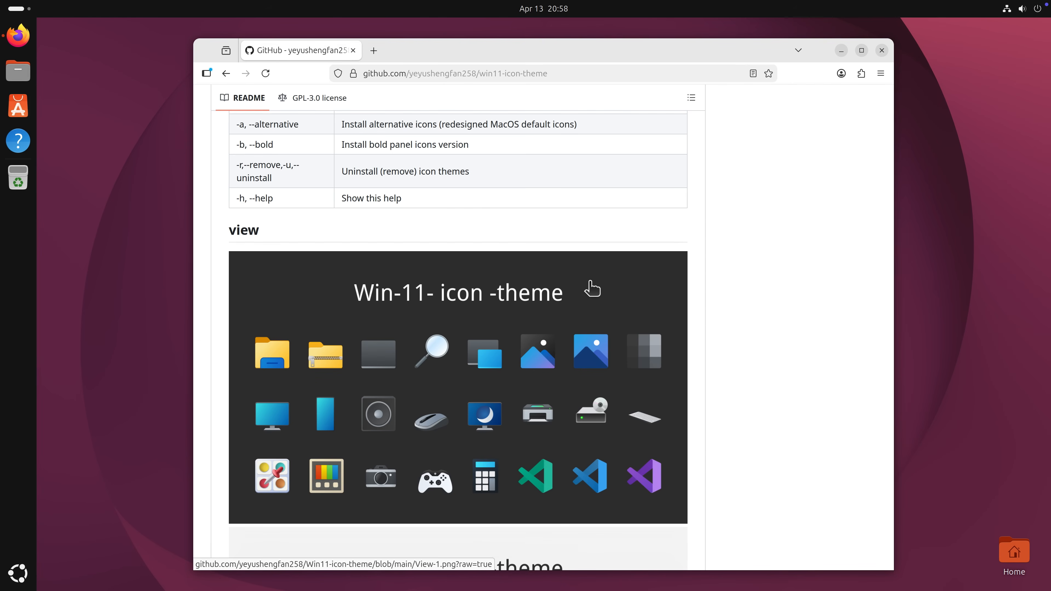
pyautogui.press('Home')
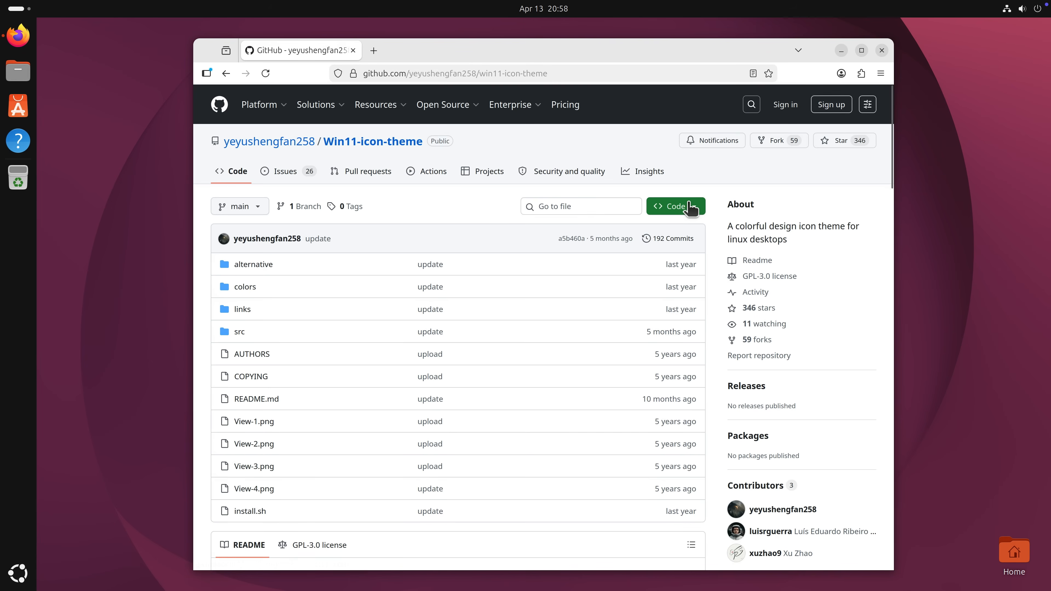
pyautogui.click(672, 208)
pyautogui.click(688, 281)
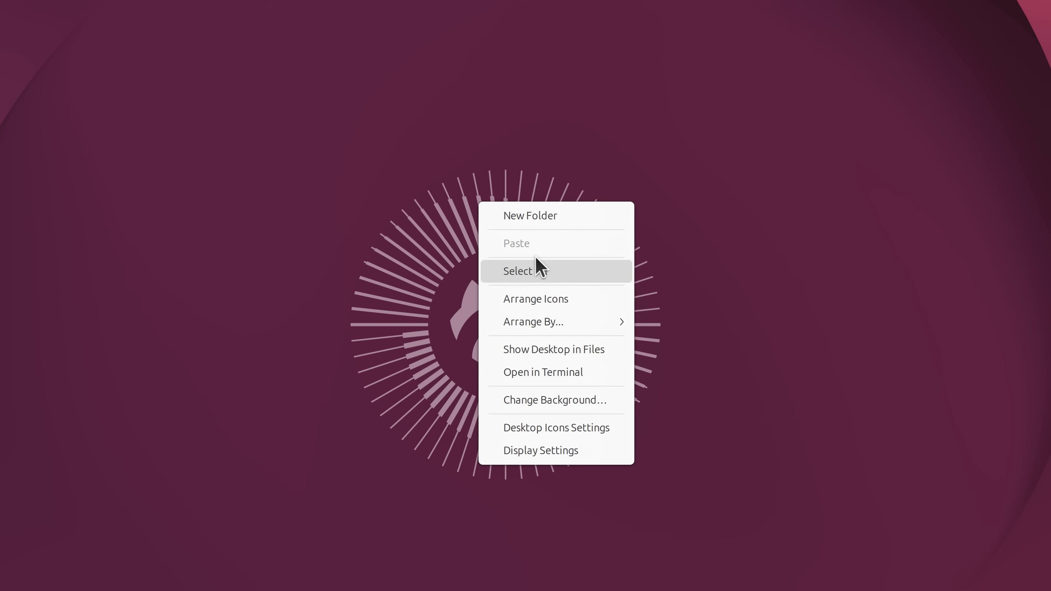
# - Clone the Win11-icon-theme repository with git clone from a desktop terminal
pyautogui.click(542, 371)
pyautogui.write('g')
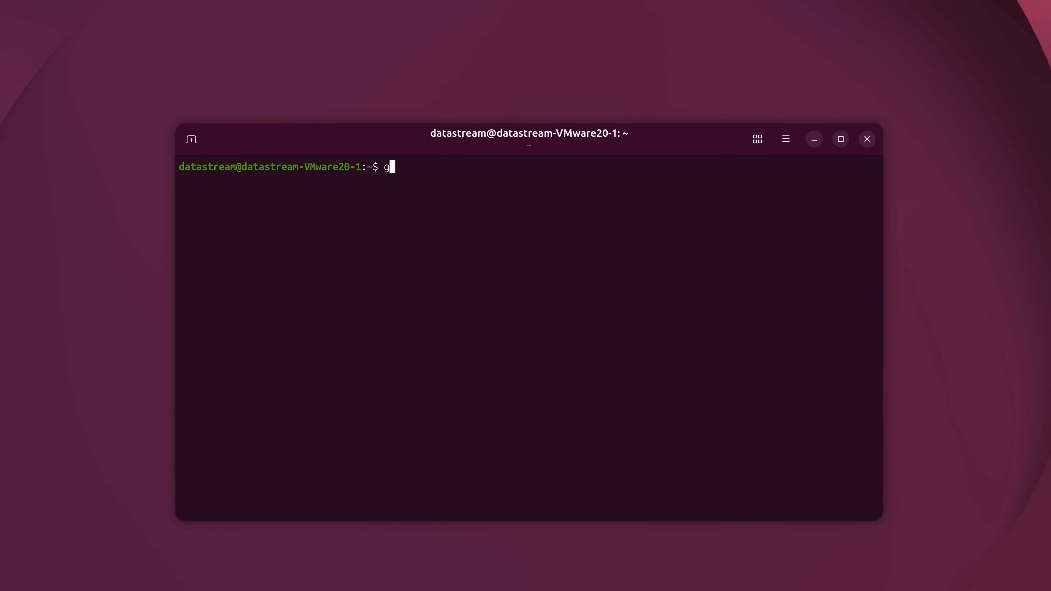
pyautogui.write('it clone')
pyautogui.hotkey('ctrl', 'shift', 'v')
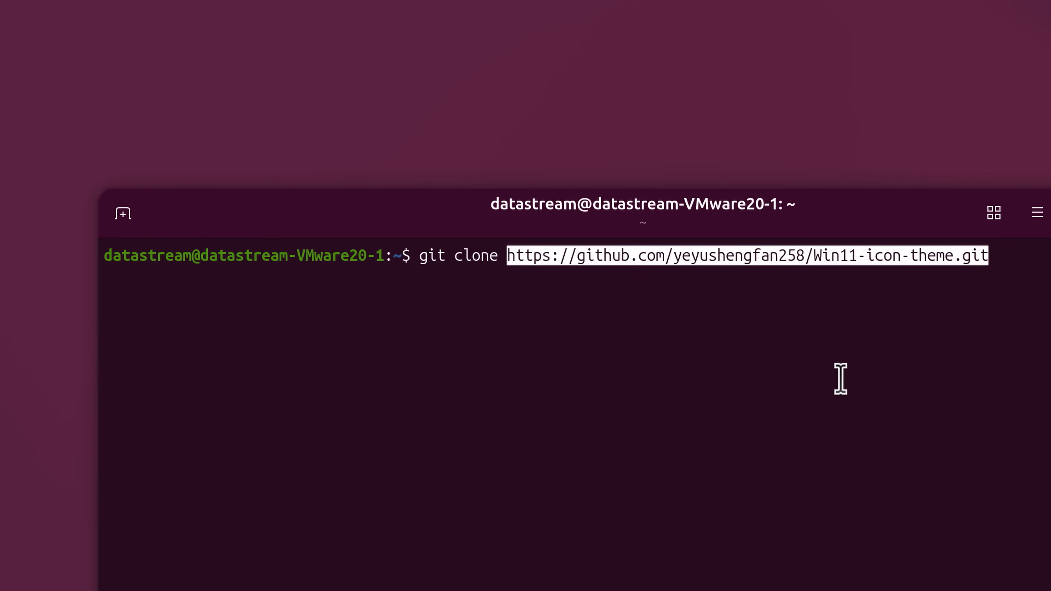
pyautogui.press('Return')
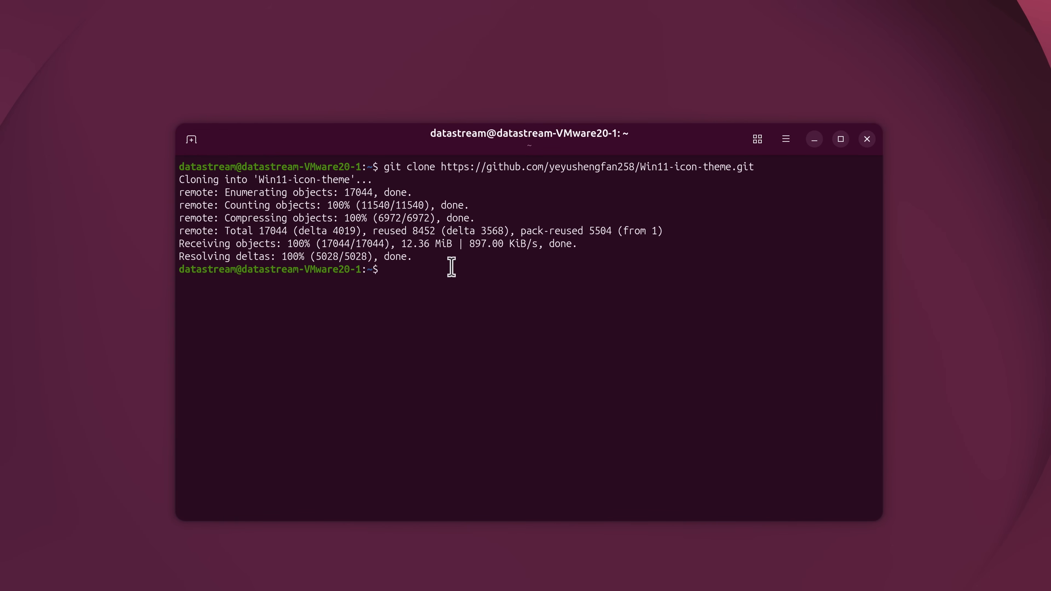
# - Enter the Win11-icon-theme folder and run ./install.sh to install the icon themes
pyautogui.write('c')
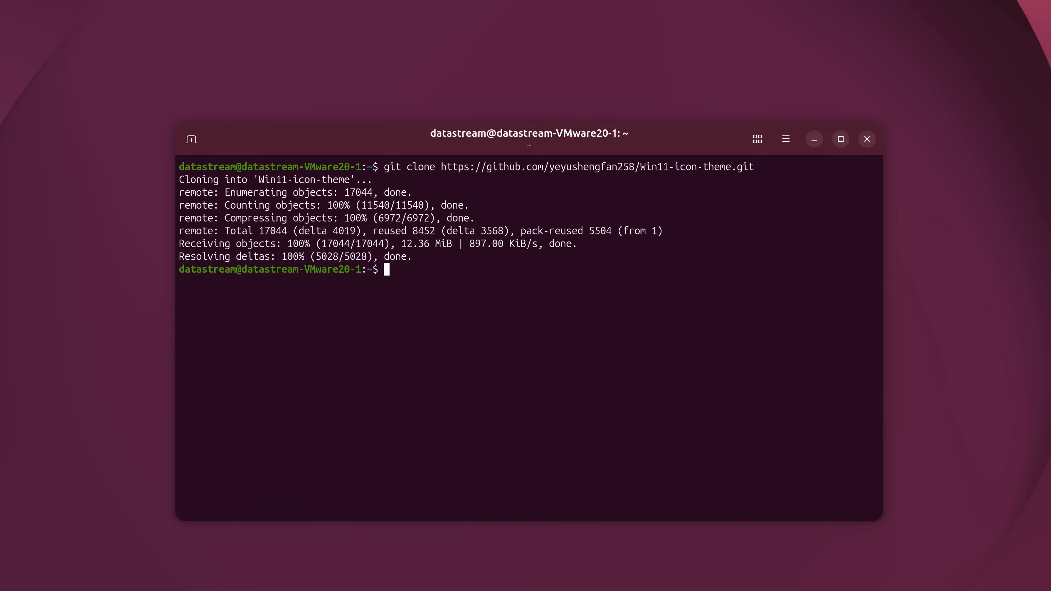
pyautogui.write('d')
pyautogui.hotkey('ctrl', 'l')
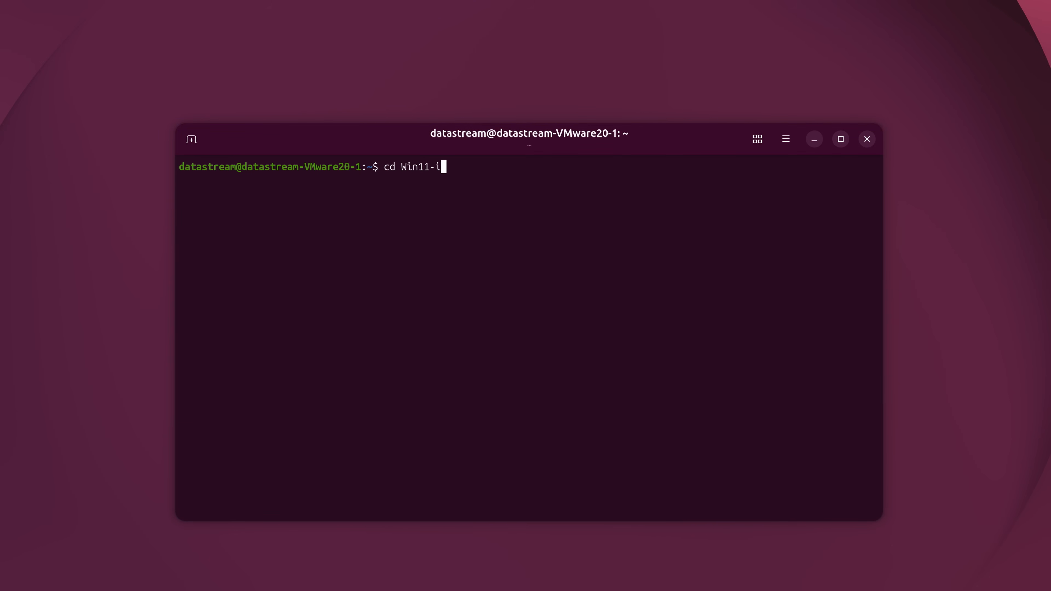
pyautogui.press('BackSpace')
pyautogui.write('e')
pyautogui.press('Return')
pyautogui.write('ls')
pyautogui.press('Return')
pyautogui.write('./install.sh')
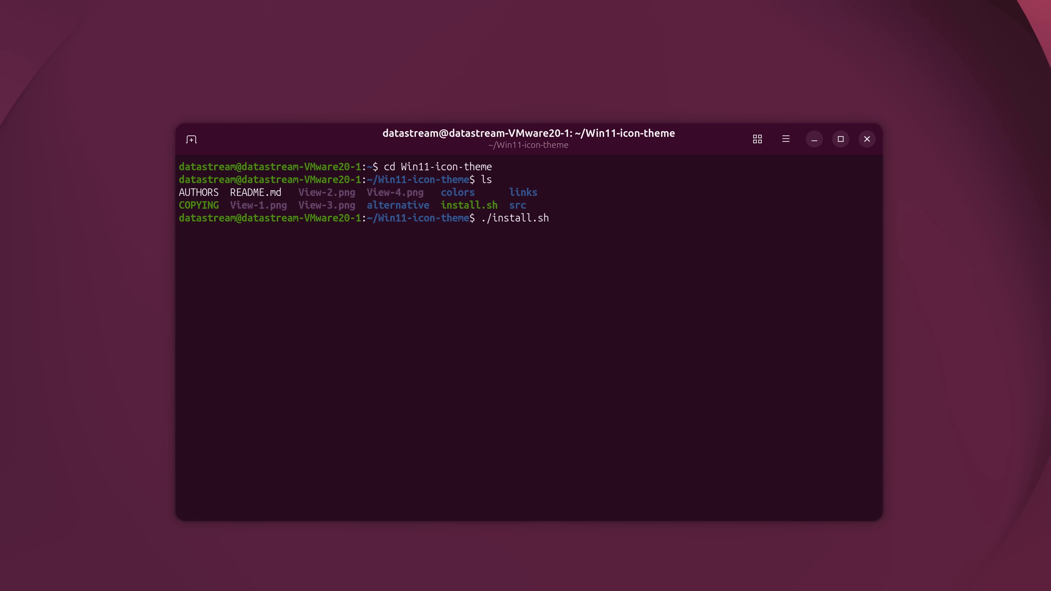
pyautogui.press('Return')
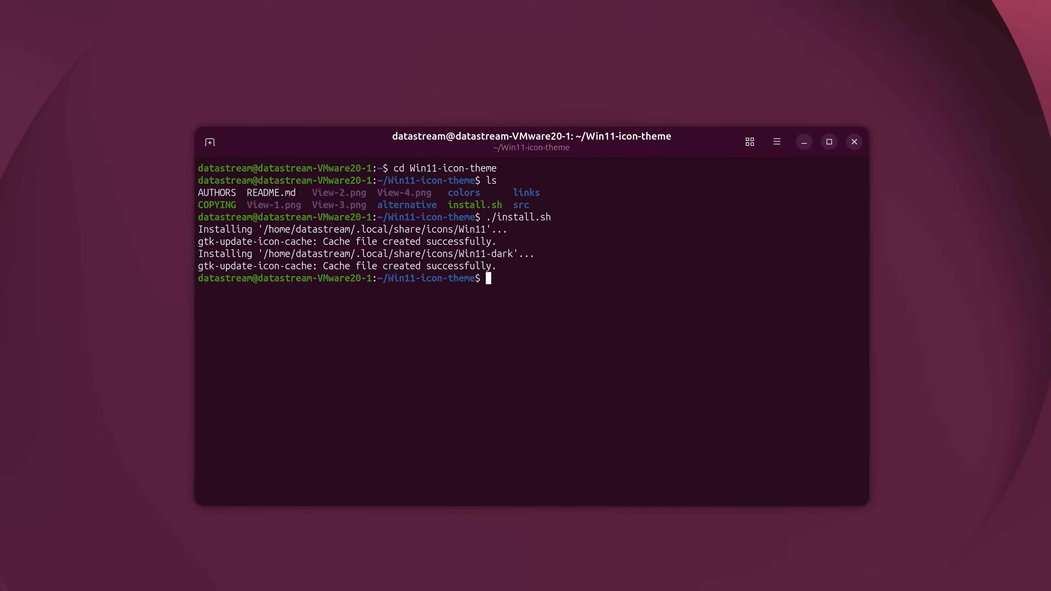
pyautogui.click(20, 572)
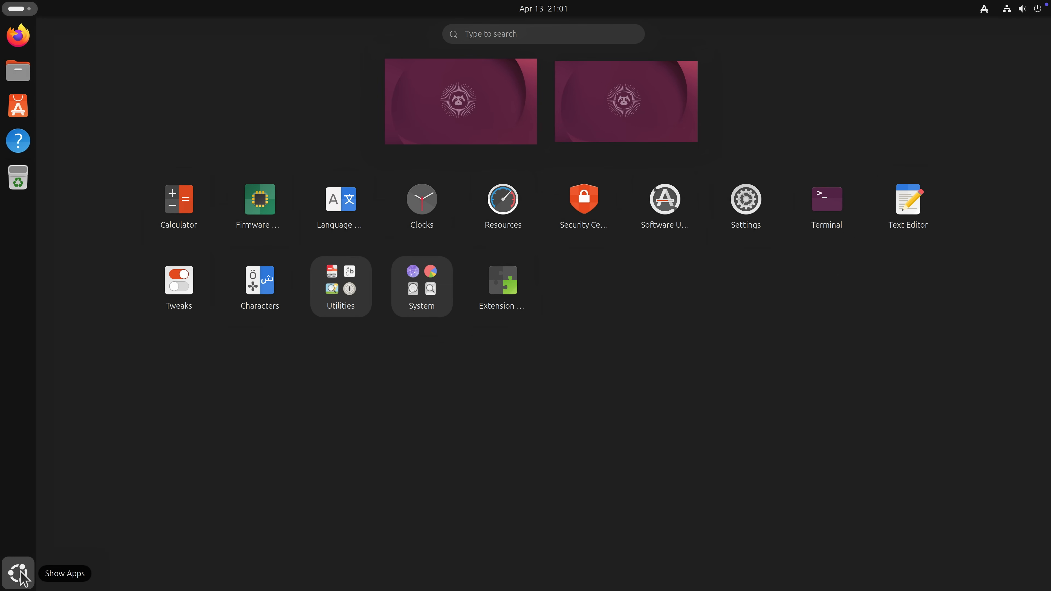
# - Set the Appearance icon theme to Win11 in Tweaks and close it
pyautogui.write('tweaks')
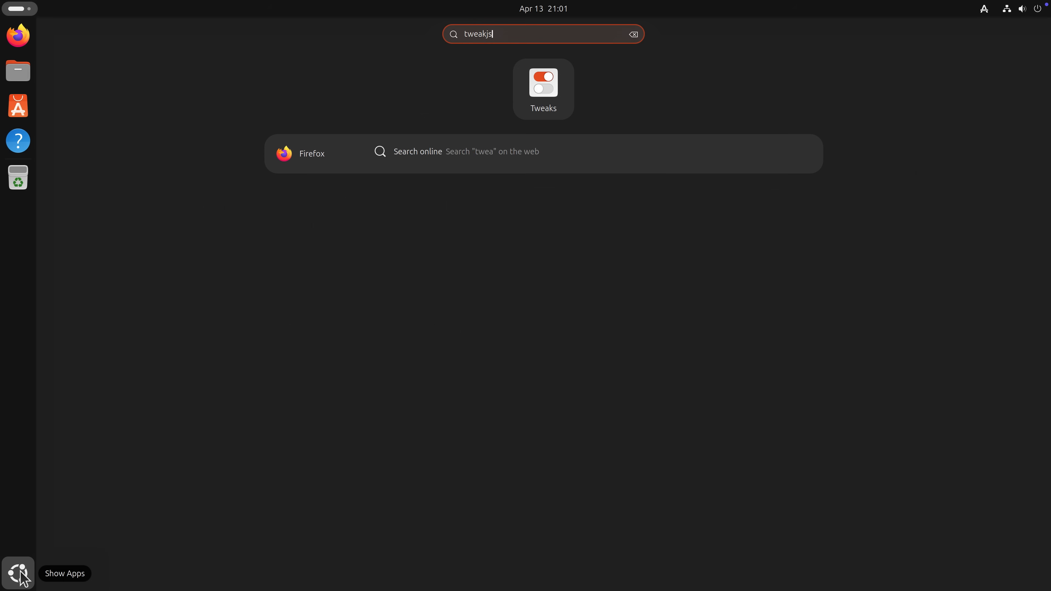
pyautogui.press('Return')
pyautogui.click(328, 187)
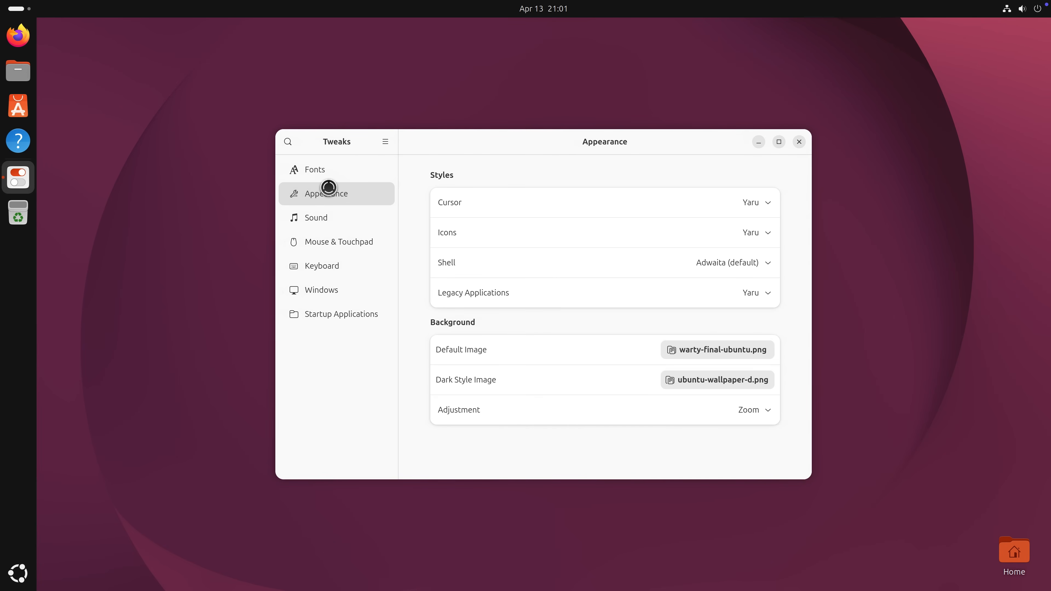
pyautogui.click(757, 231)
pyautogui.scroll(-3, 741, 327)
pyautogui.click(757, 327)
pyautogui.click(798, 141)
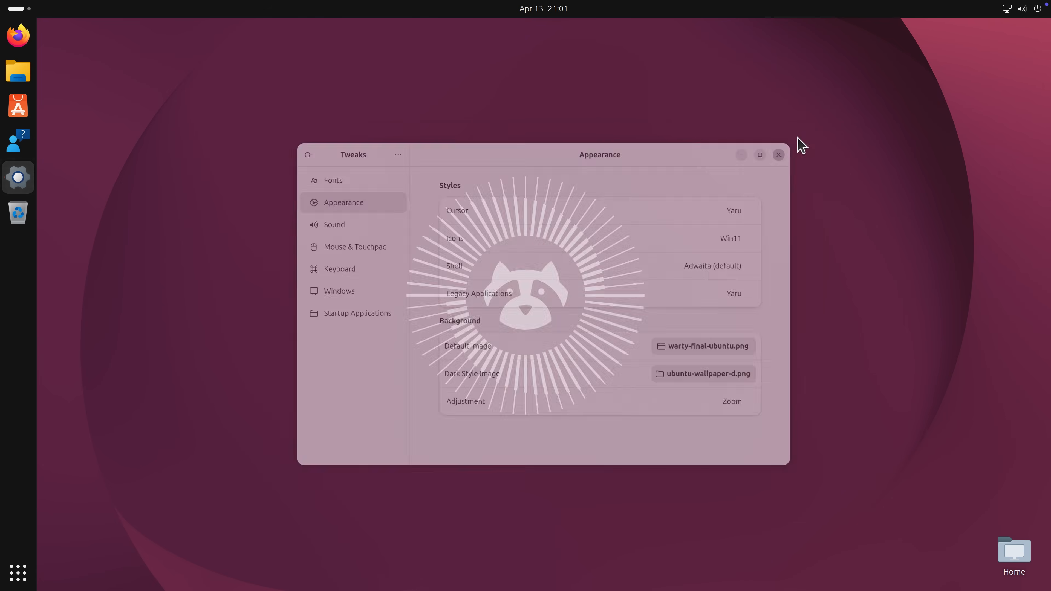
pyautogui.click(16, 22)
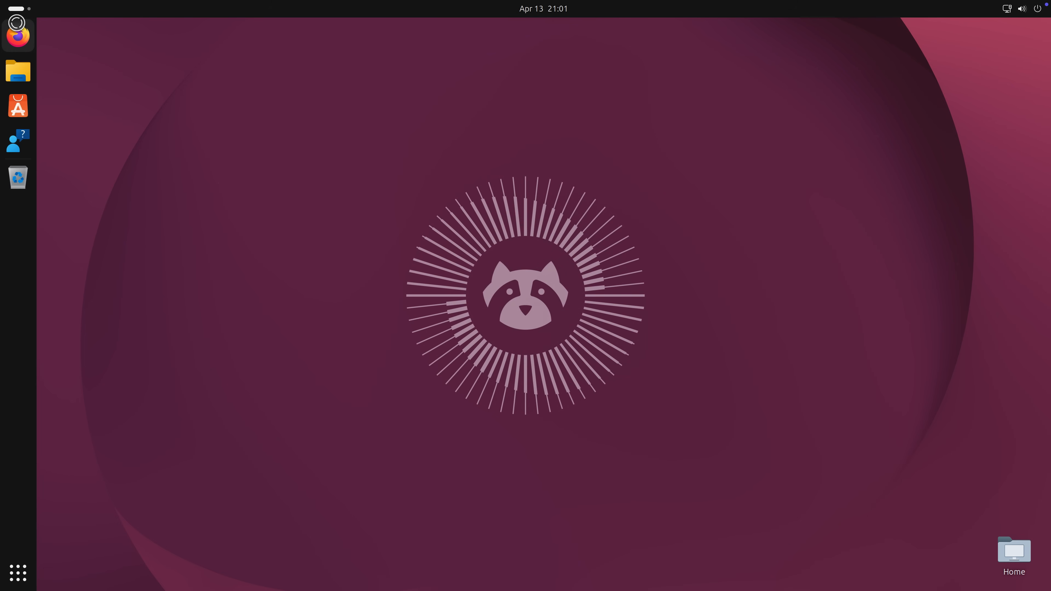
# - Search 'fluent gtk theme', copy the Fluent-gtk-theme clone URL, and close Firefox
pyautogui.write('fluent gtk')
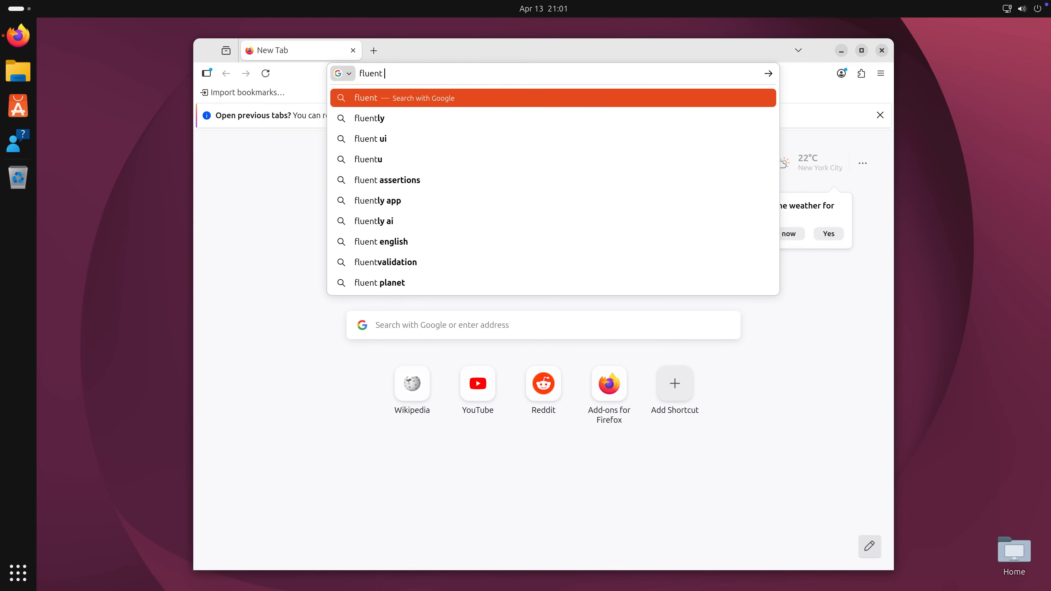
pyautogui.write(' the')
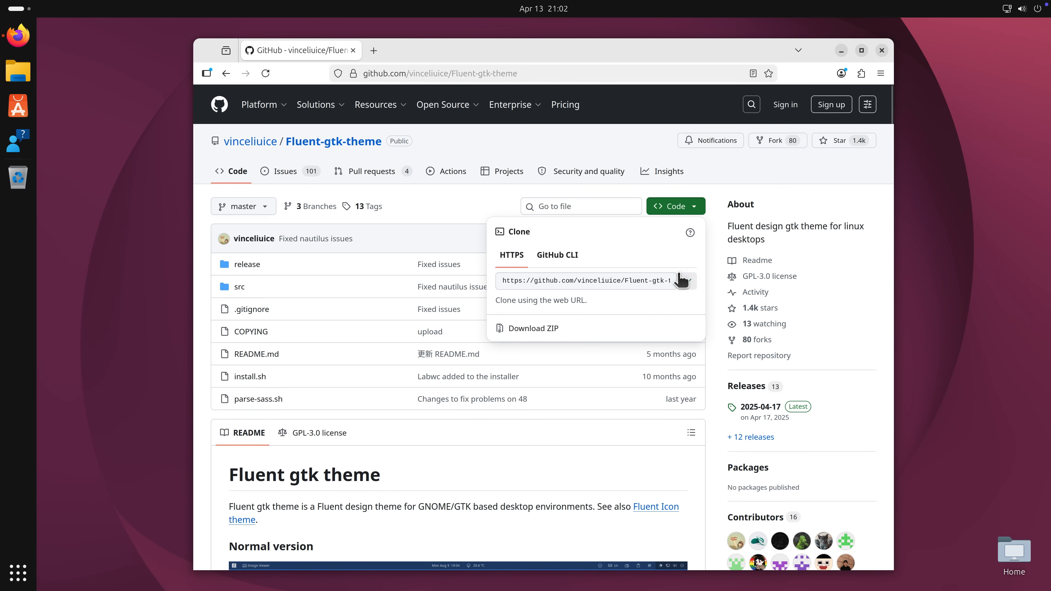
pyautogui.click(682, 280)
pyautogui.click(882, 50)
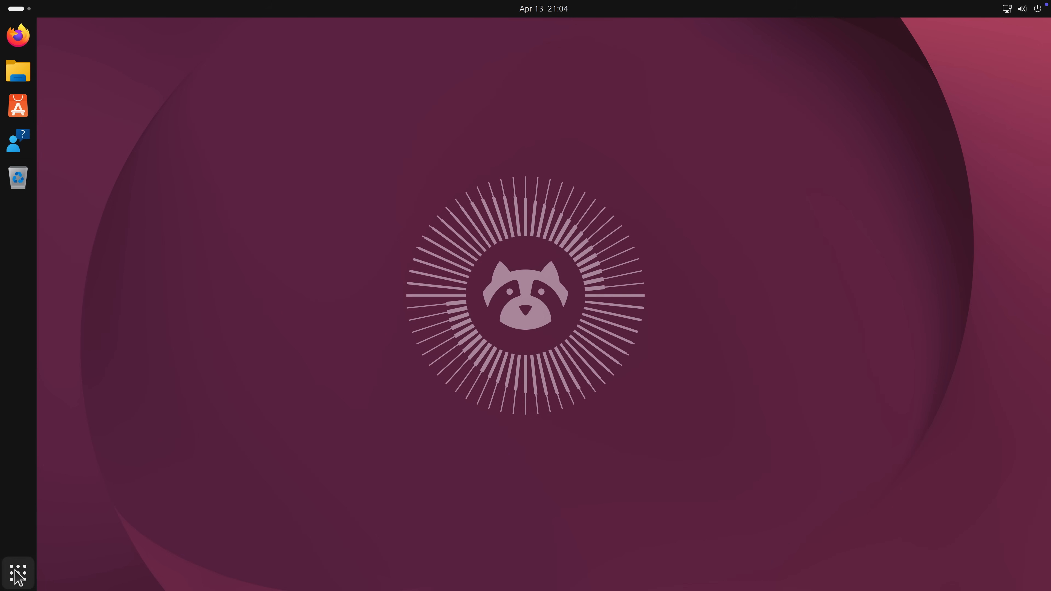
# - In Tweaks Appearance, choose DMZ-White cursor, Fluent-Light shell and Fluent legacy applications
pyautogui.click(18, 572)
pyautogui.click(178, 277)
pyautogui.click(340, 195)
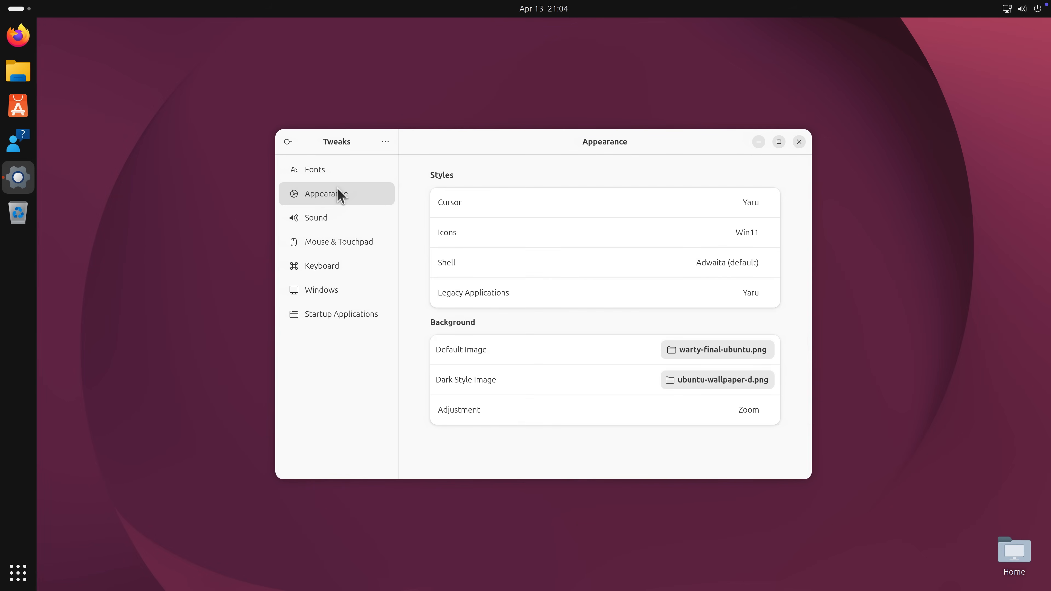
pyautogui.click(752, 203)
pyautogui.click(760, 347)
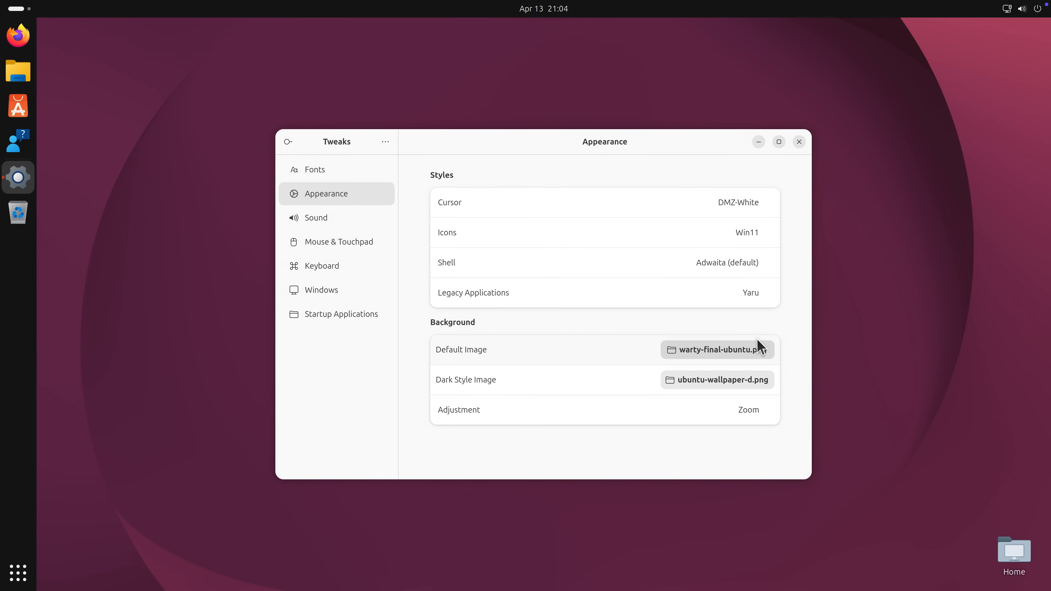
pyautogui.click(734, 267)
pyautogui.click(761, 348)
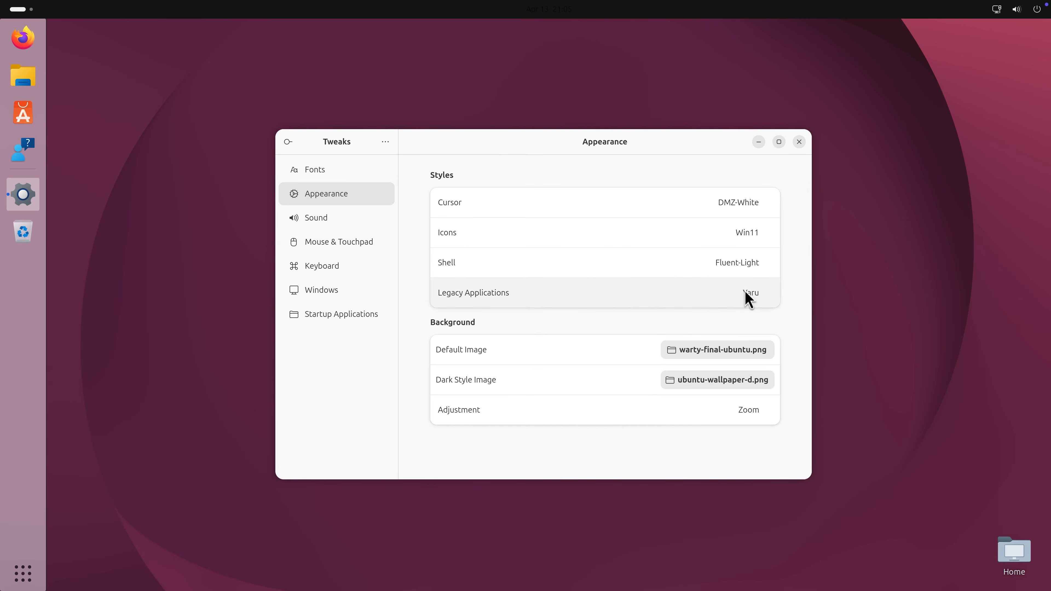
pyautogui.click(748, 295)
pyautogui.click(743, 335)
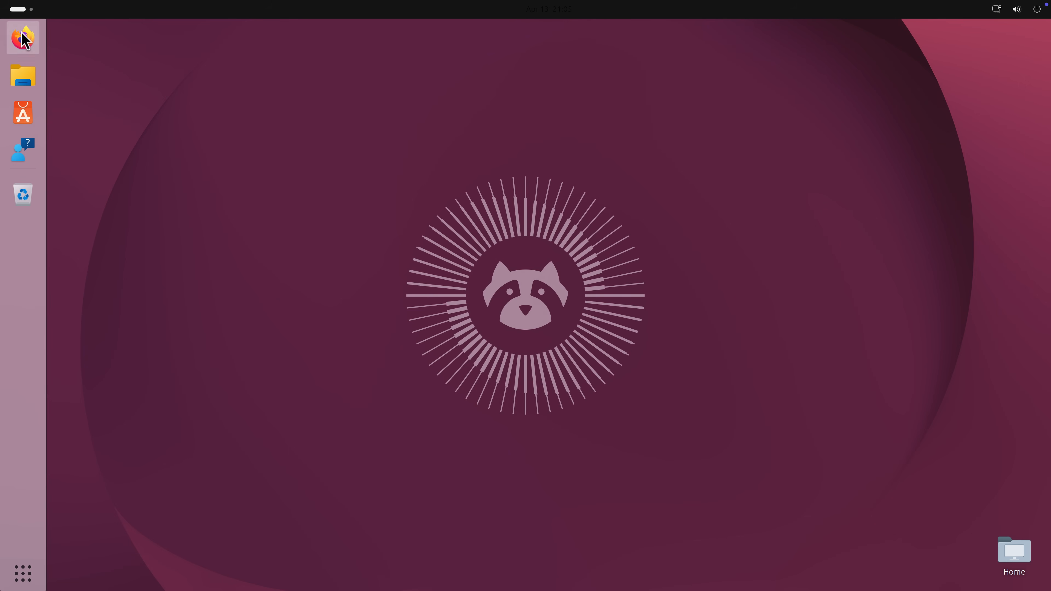
# - Set the downloaded blue Windows 11 image as the desktop wallpaper
pyautogui.click(20, 33)
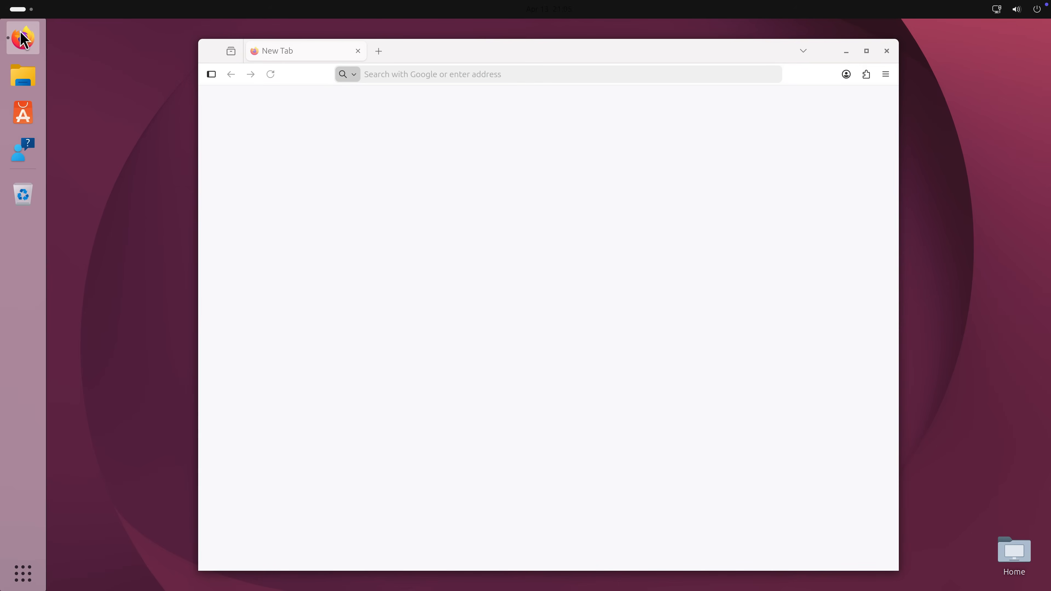
pyautogui.write('windows 11 ')
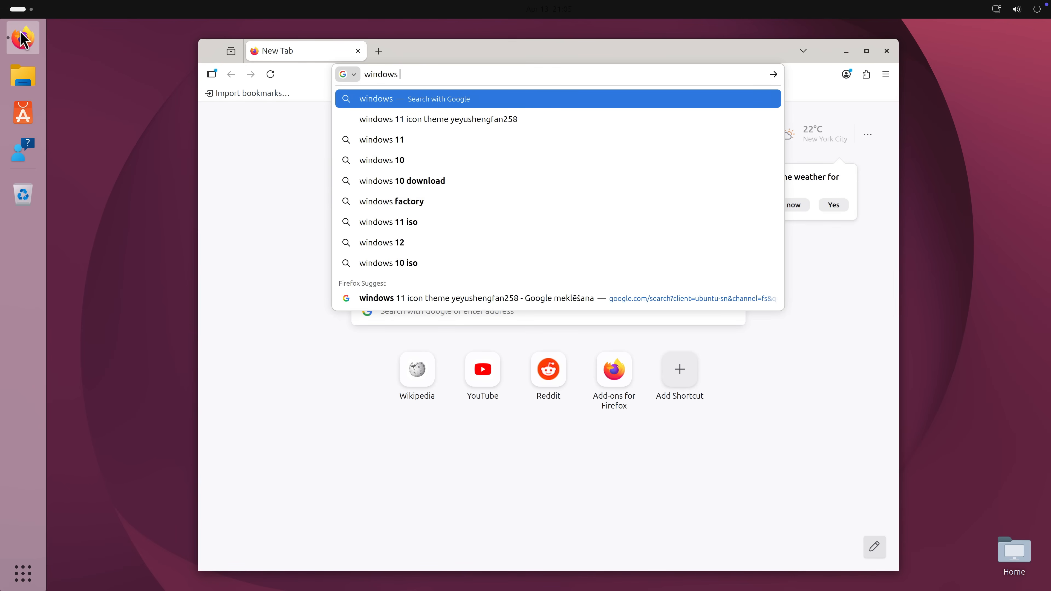
pyautogui.write('wallpaper')
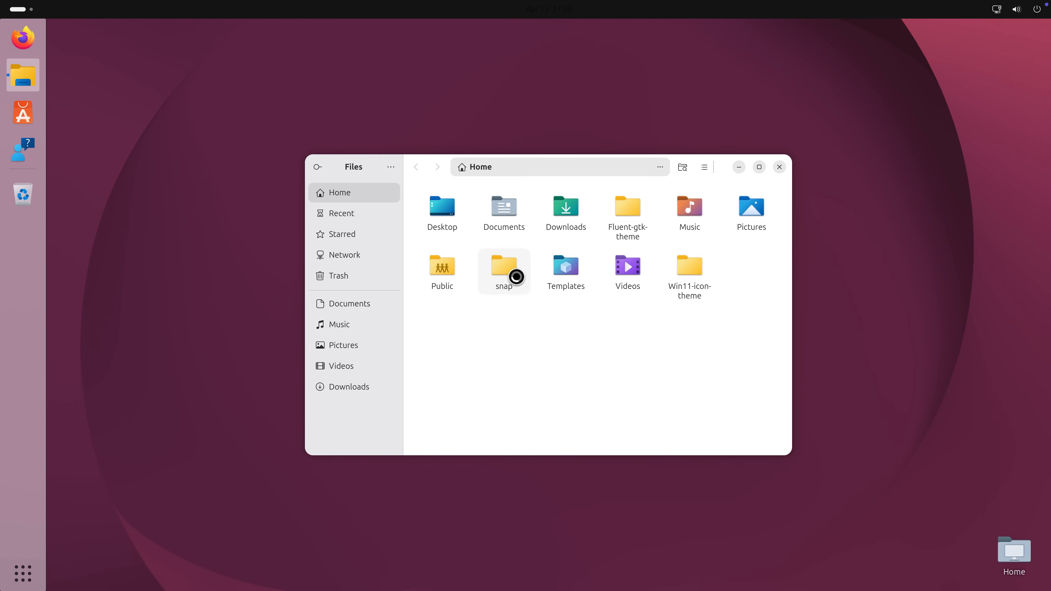
pyautogui.click(348, 387)
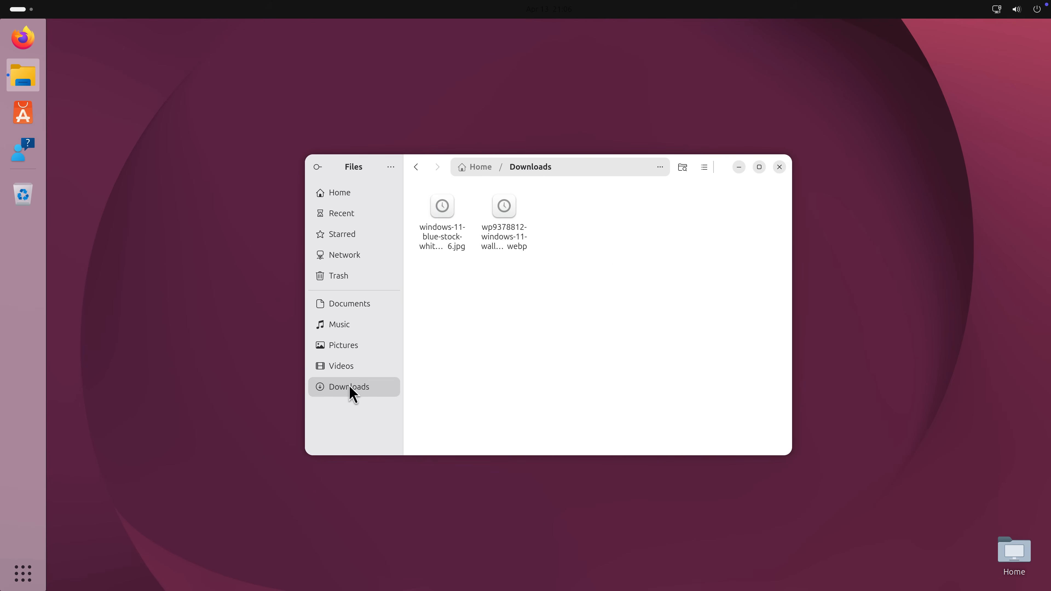
pyautogui.rightClick(445, 208)
pyautogui.click(492, 370)
pyautogui.click(659, 246)
# - Download the free Segoe UI This font from its web page
pyautogui.click(779, 167)
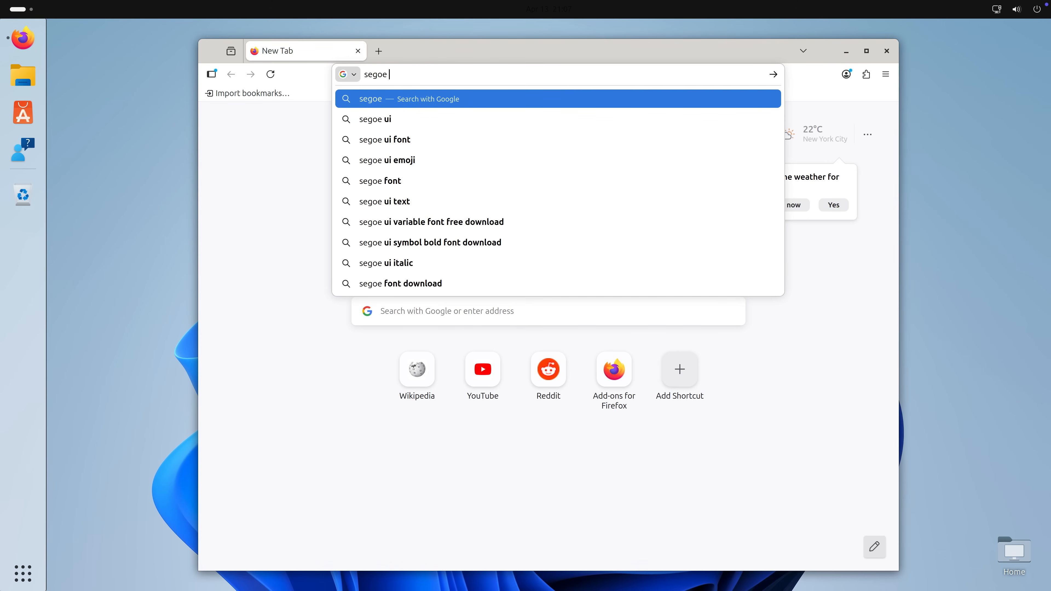
pyautogui.write('ui')
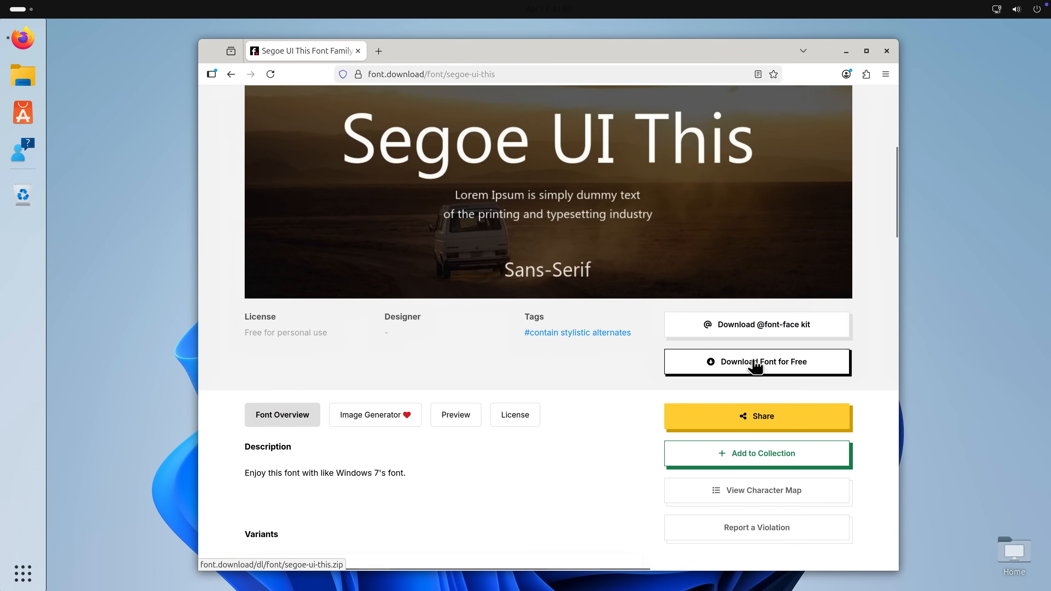
pyautogui.click(753, 364)
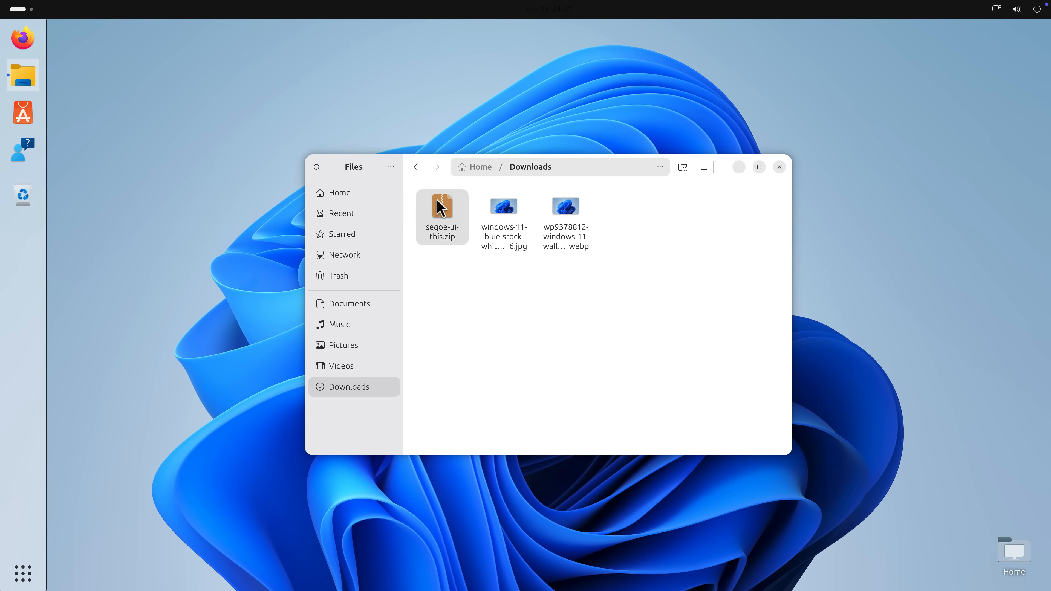
# - Extract segoe-ui-this.zip and install the regular and italic Segoe UI This fonts
pyautogui.rightClick(441, 208)
pyautogui.click(468, 214)
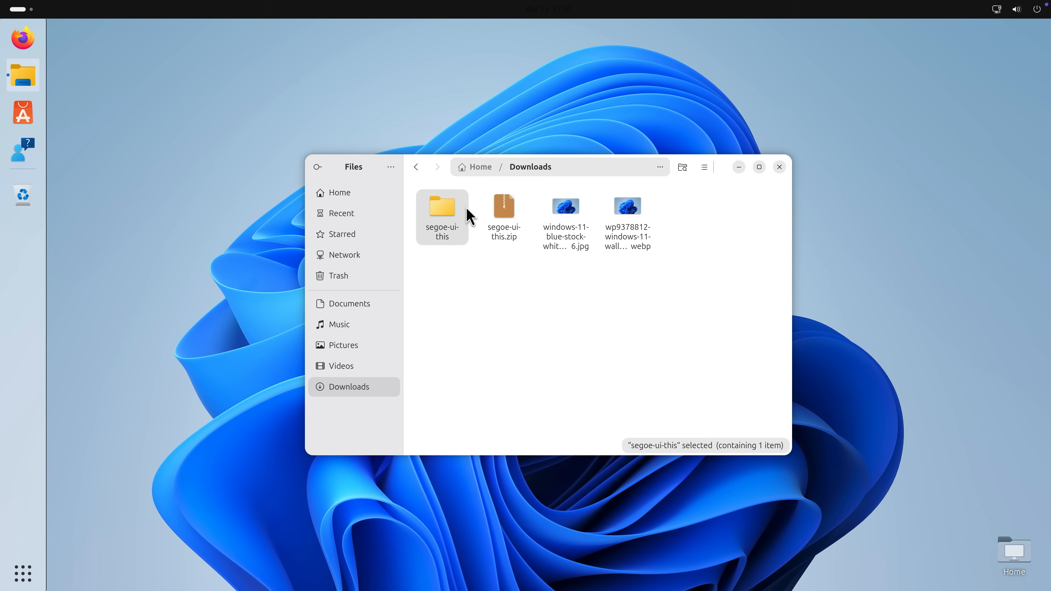
pyautogui.click(680, 153)
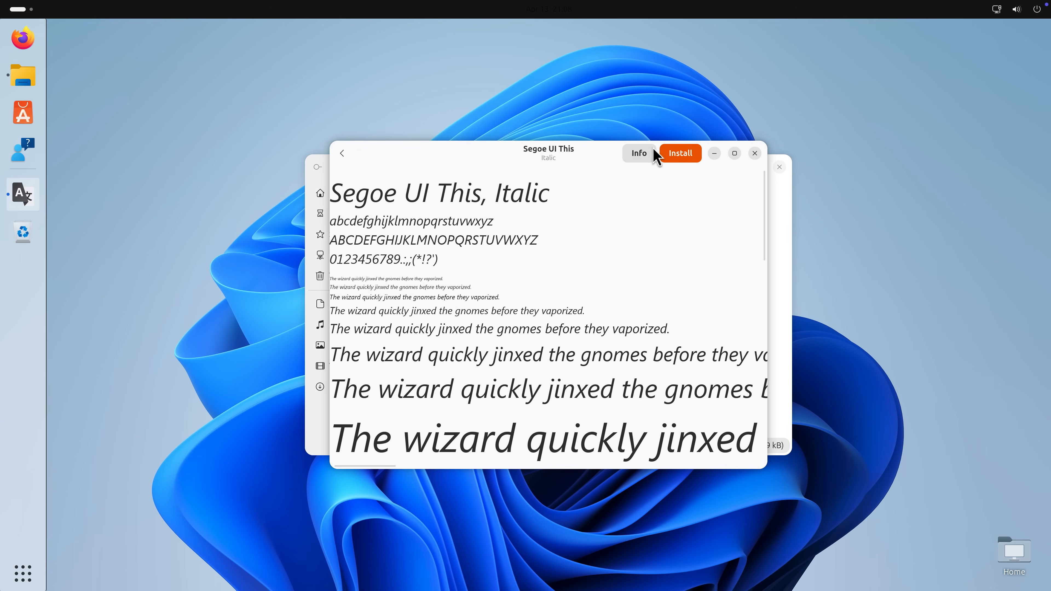
pyautogui.click(664, 154)
pyautogui.press('super')
pyautogui.write('t')
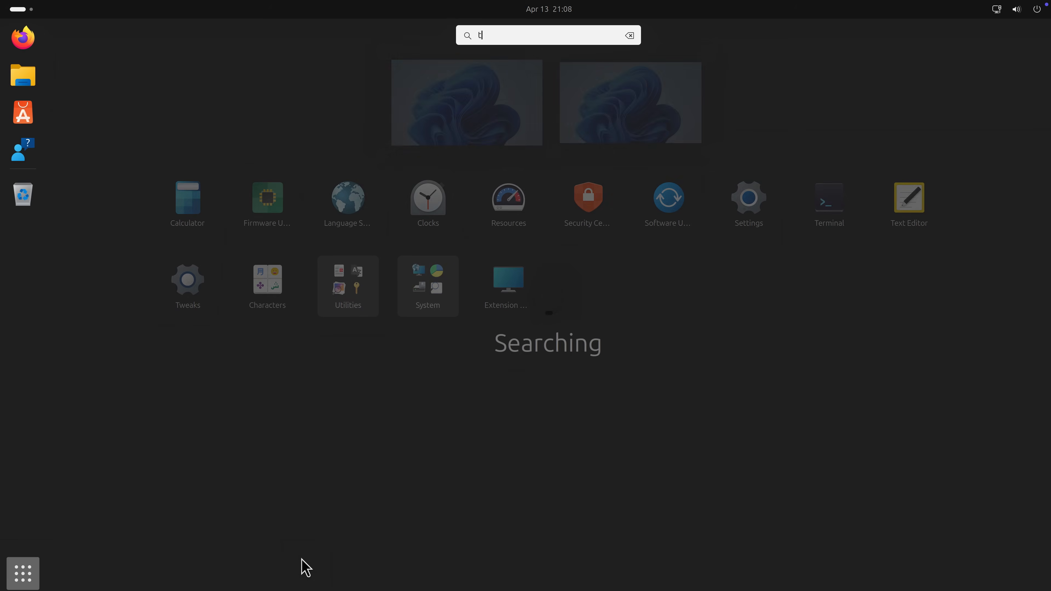
pyautogui.write('weaks')
pyautogui.press('Return')
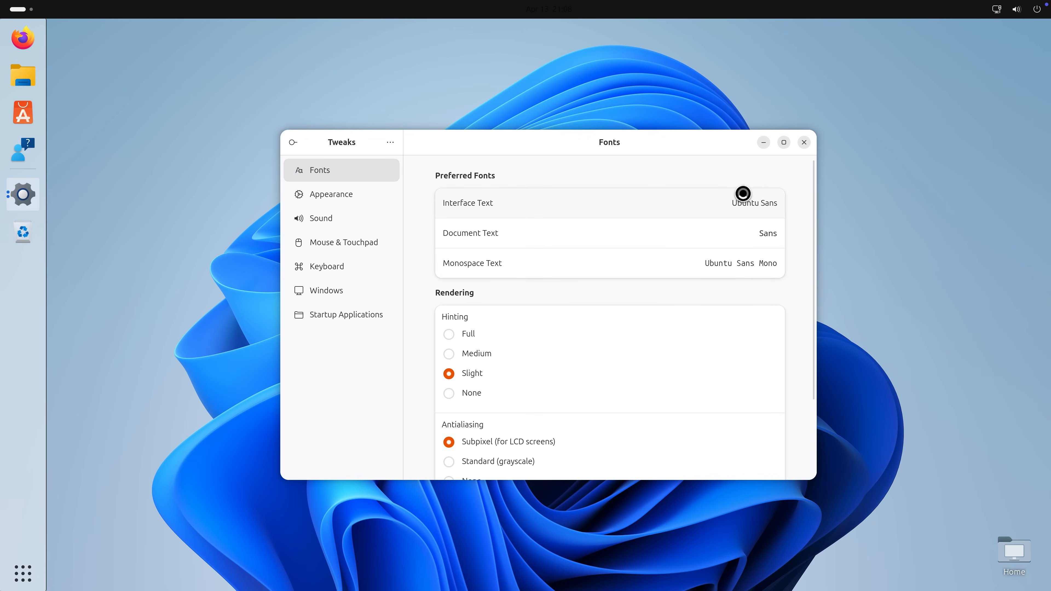
# - Search 'segoe ui' in the Interface Text font picker
pyautogui.click(743, 193)
pyautogui.write('segoe ui')
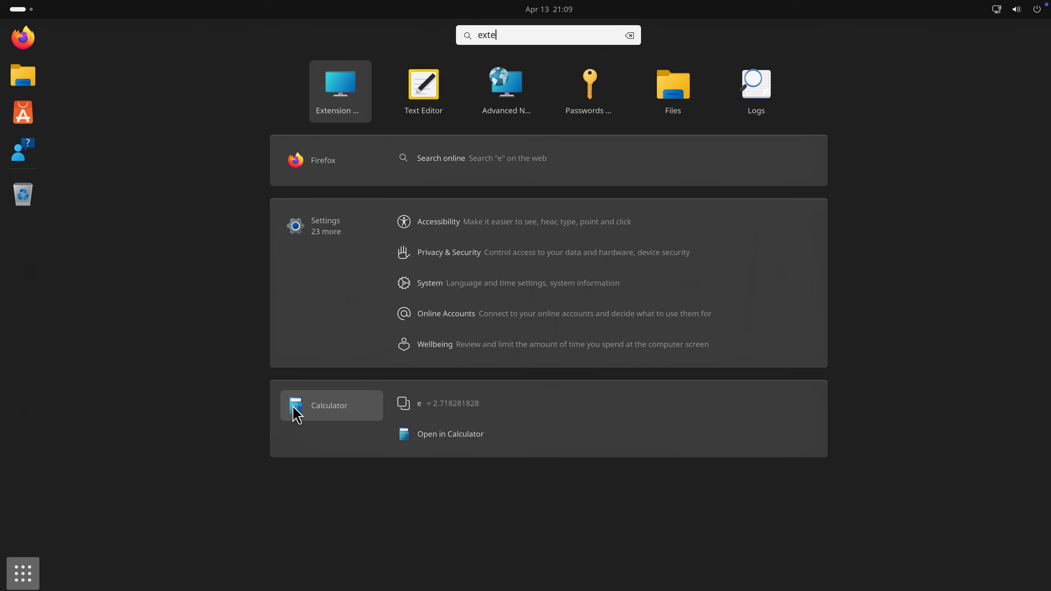
# - Launch Extension Manager and install the Dash to Panel extension
pyautogui.press('Return')
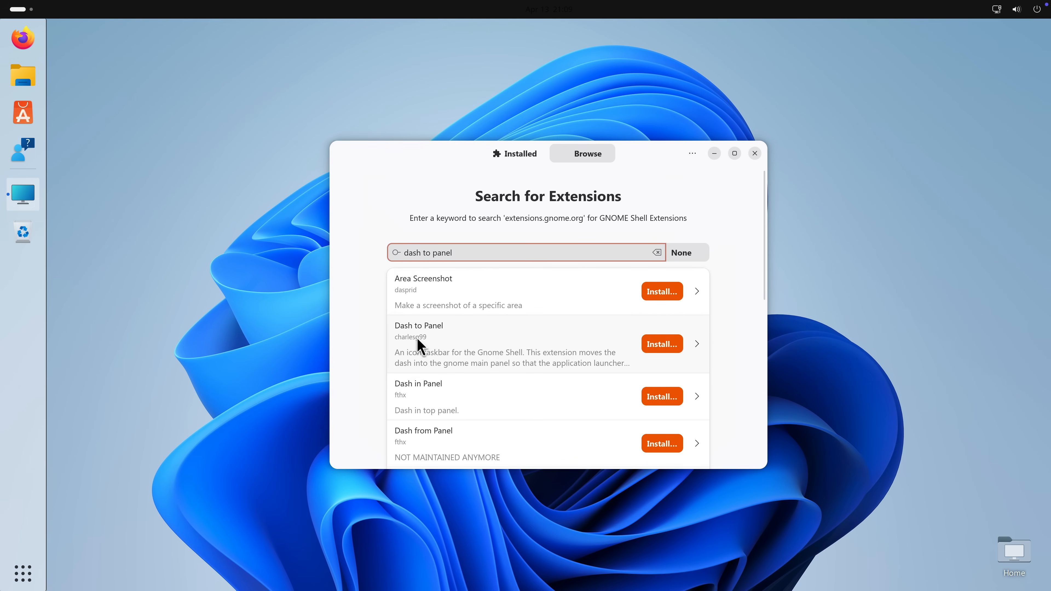
pyautogui.click(657, 344)
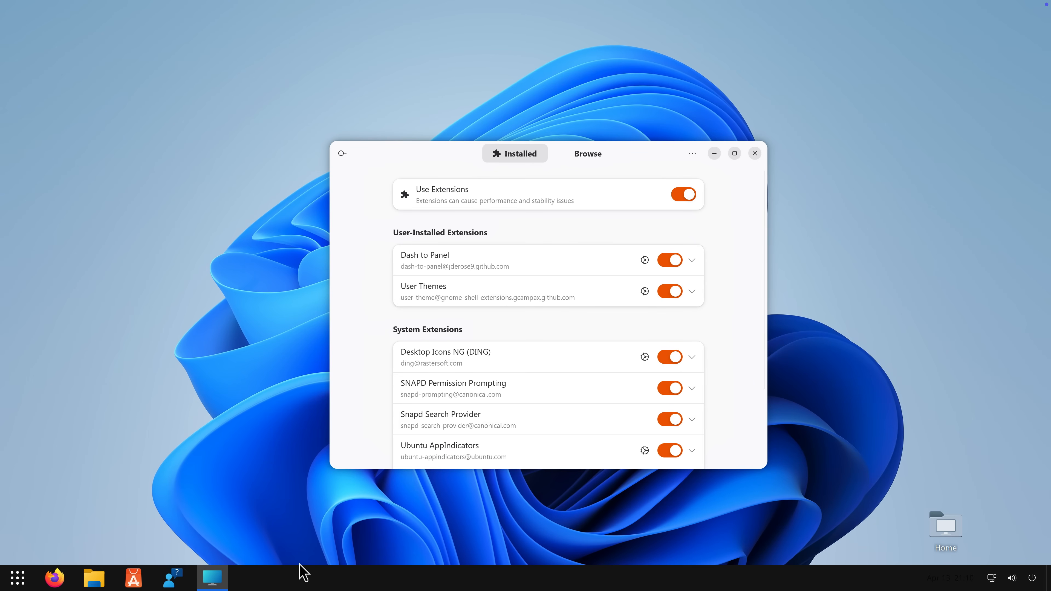
# - Override Dash to Panel's background opacity at 55% and centre the taskbar on the monitor
pyautogui.click(644, 261)
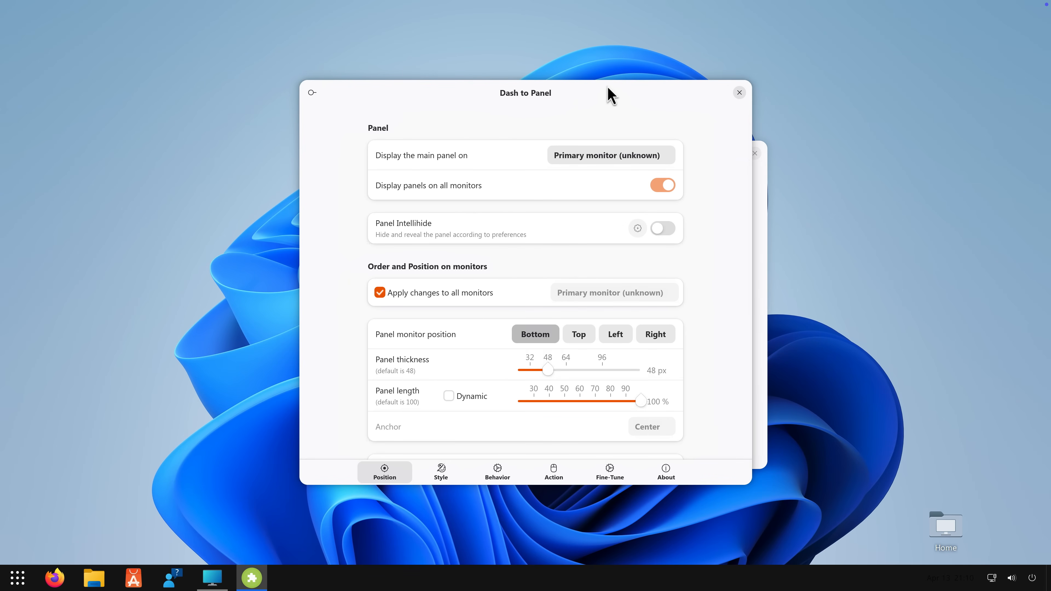
pyautogui.click(442, 472)
pyautogui.scroll(-10, 711, 376)
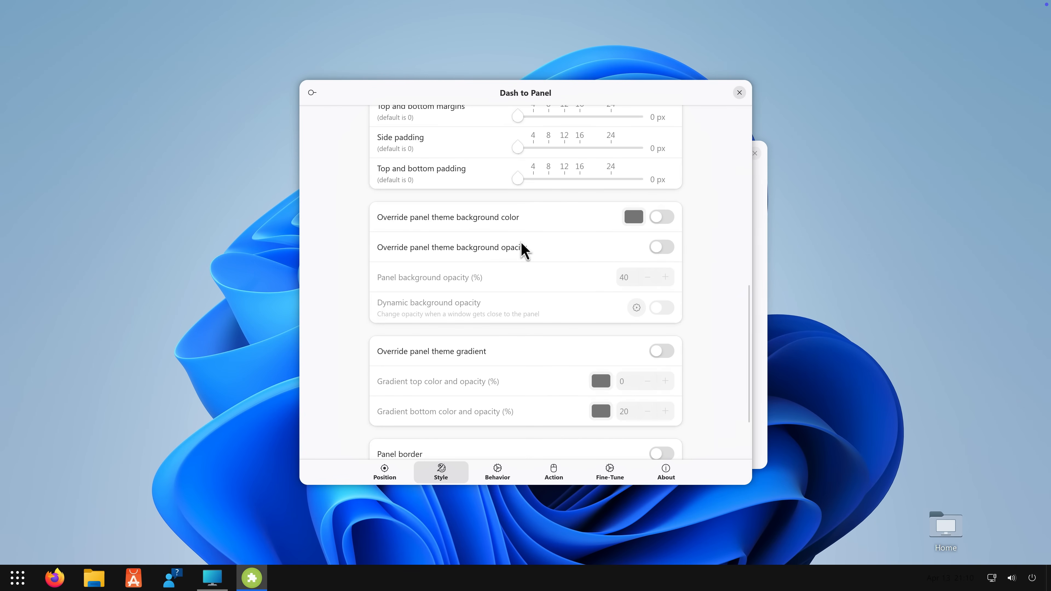
pyautogui.click(662, 247)
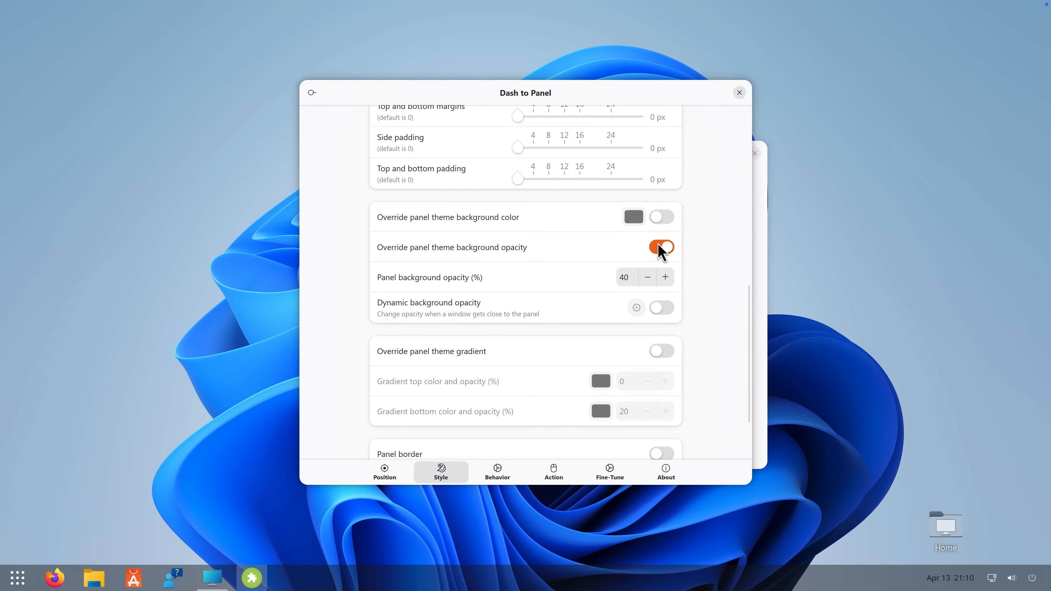
pyautogui.click(648, 277)
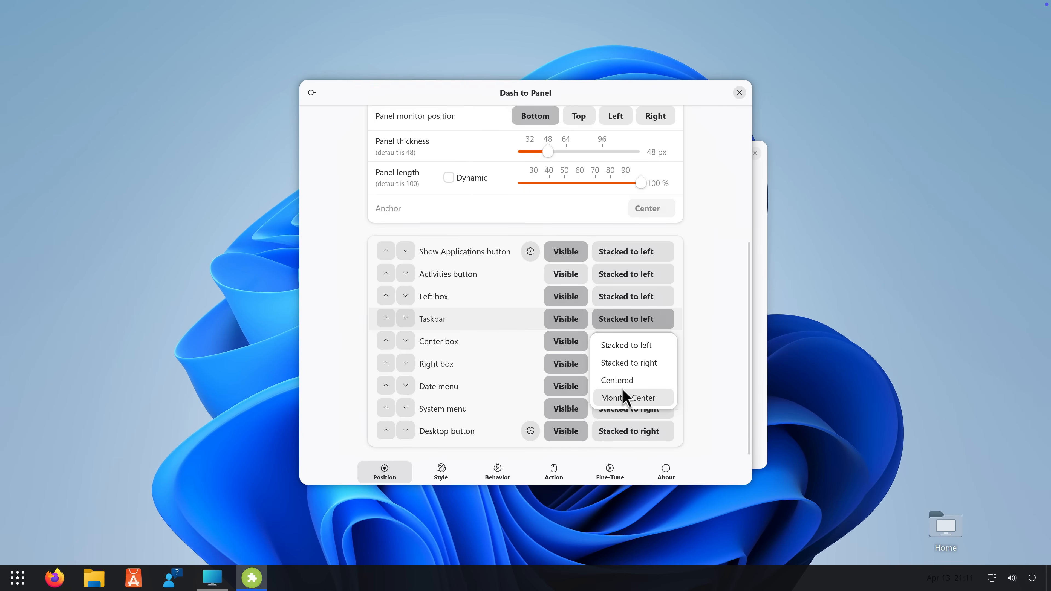
pyautogui.click(626, 397)
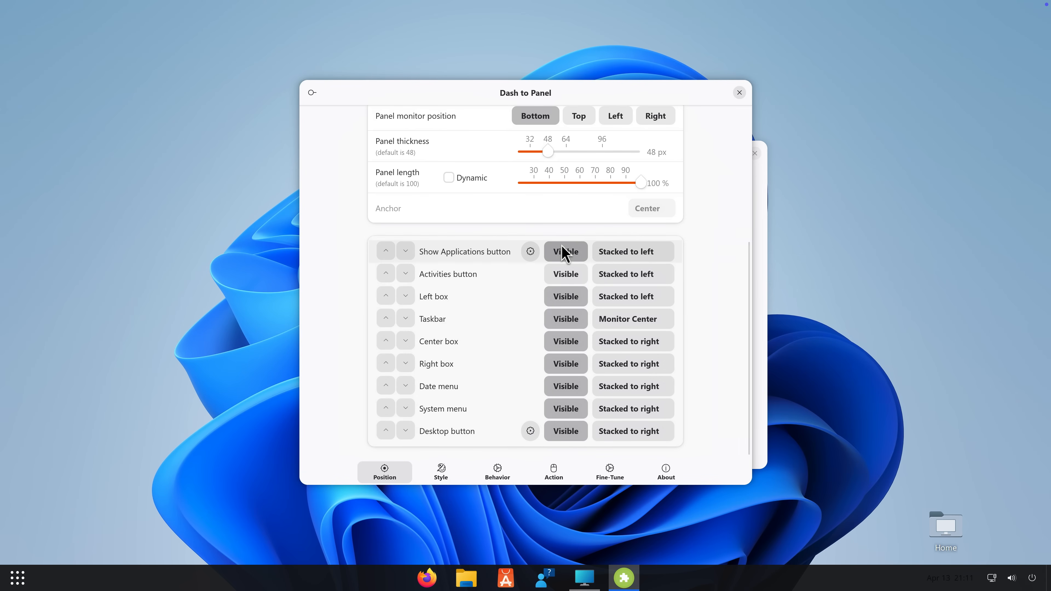
# - Put the Left box at Monitor Center, move the Date menu down, and thicken the panel to 64 px
pyautogui.click(622, 296)
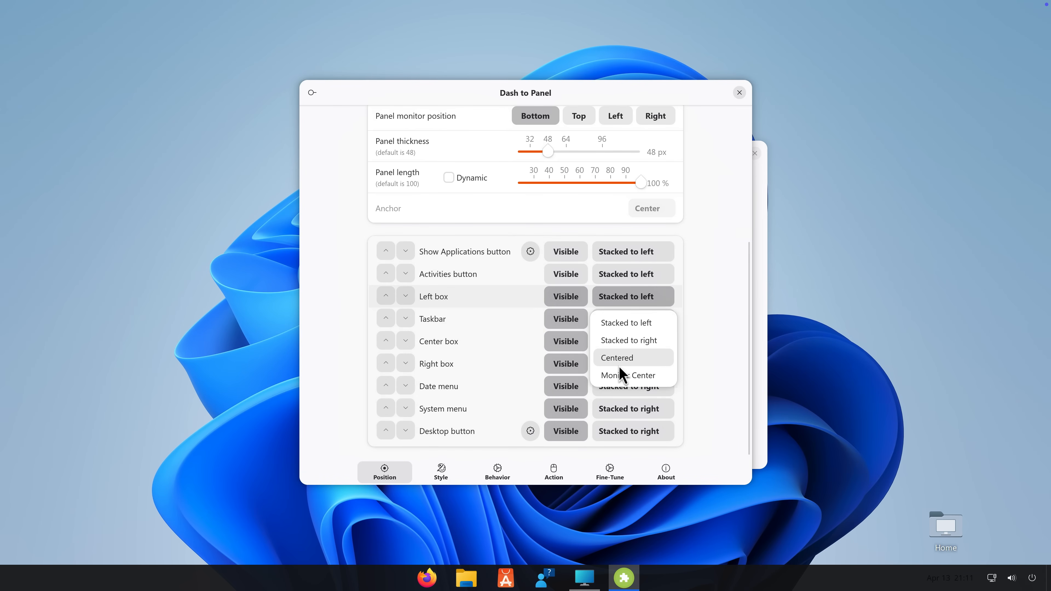
pyautogui.click(624, 375)
pyautogui.click(405, 386)
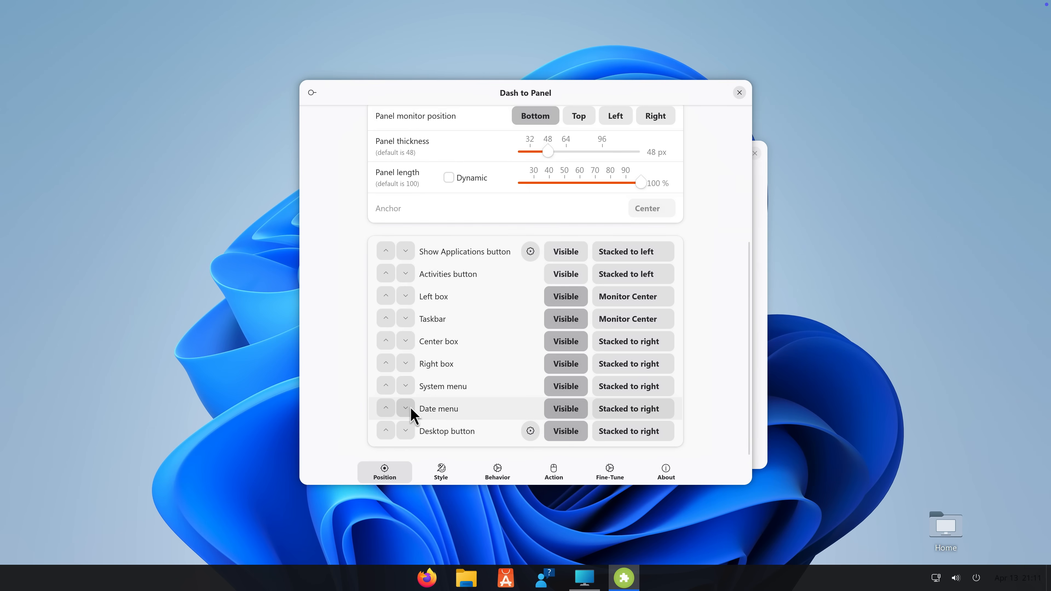
pyautogui.scroll(3, 432, 423)
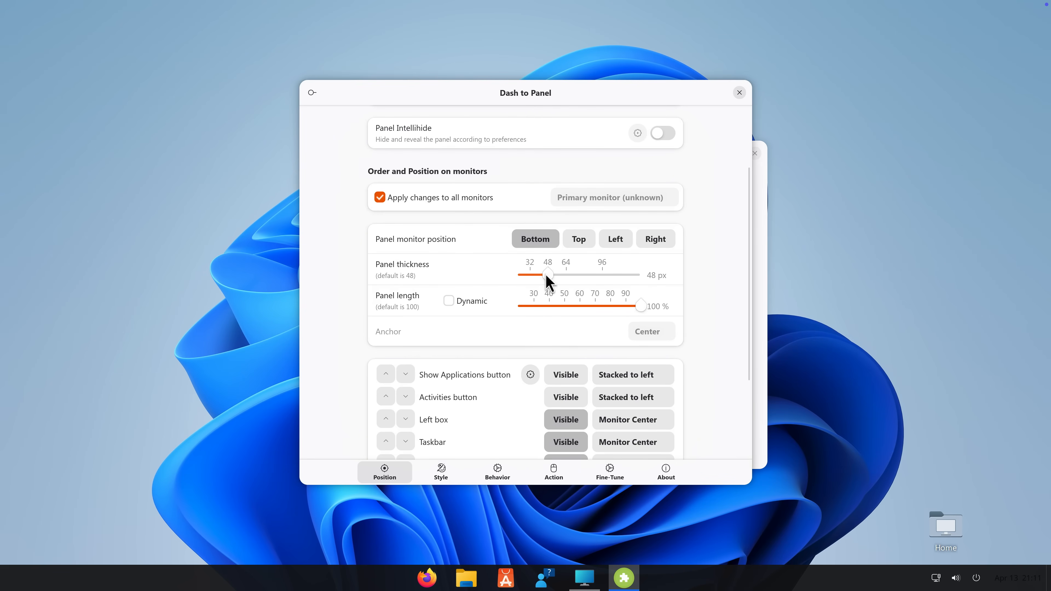
pyautogui.moveTo(549, 273); pyautogui.dragTo(558, 274)
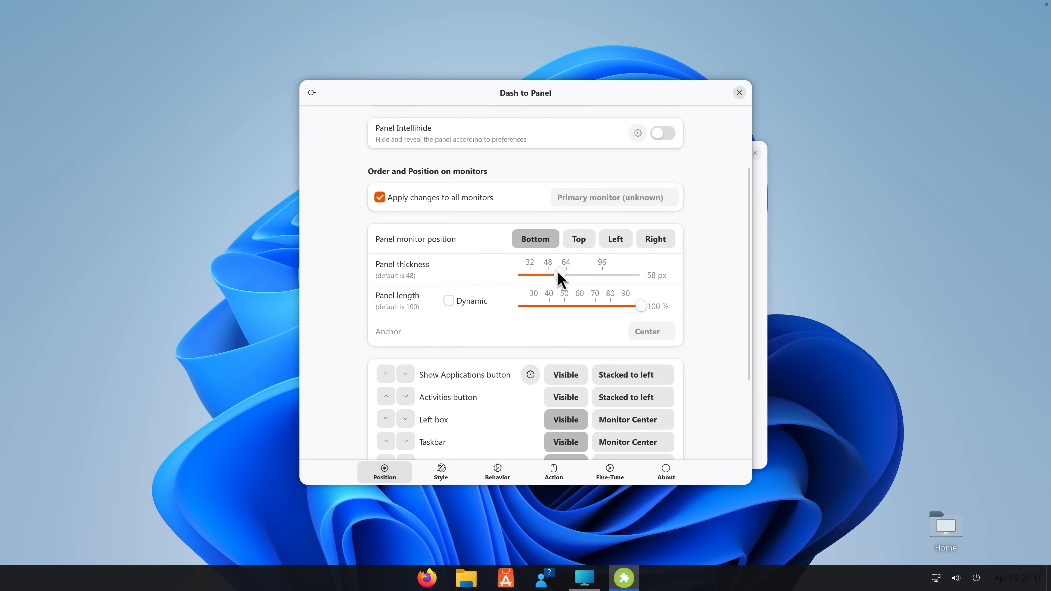
# - Use dash indicators for focused and unfocused apps and stop the overview showing at startup
pyautogui.click(437, 471)
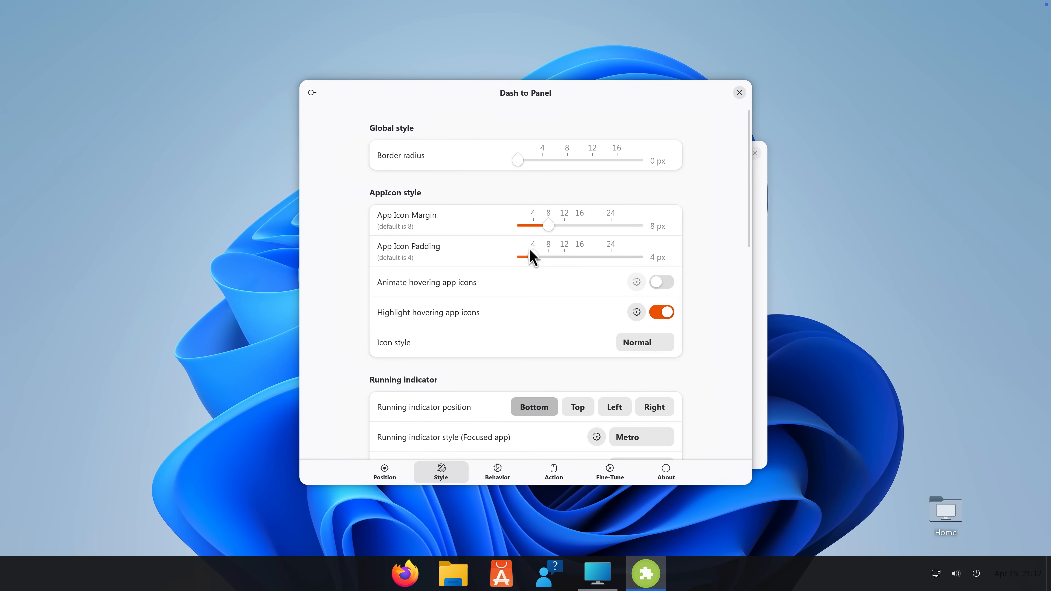
pyautogui.scroll(-4, 600, 269)
pyautogui.click(636, 274)
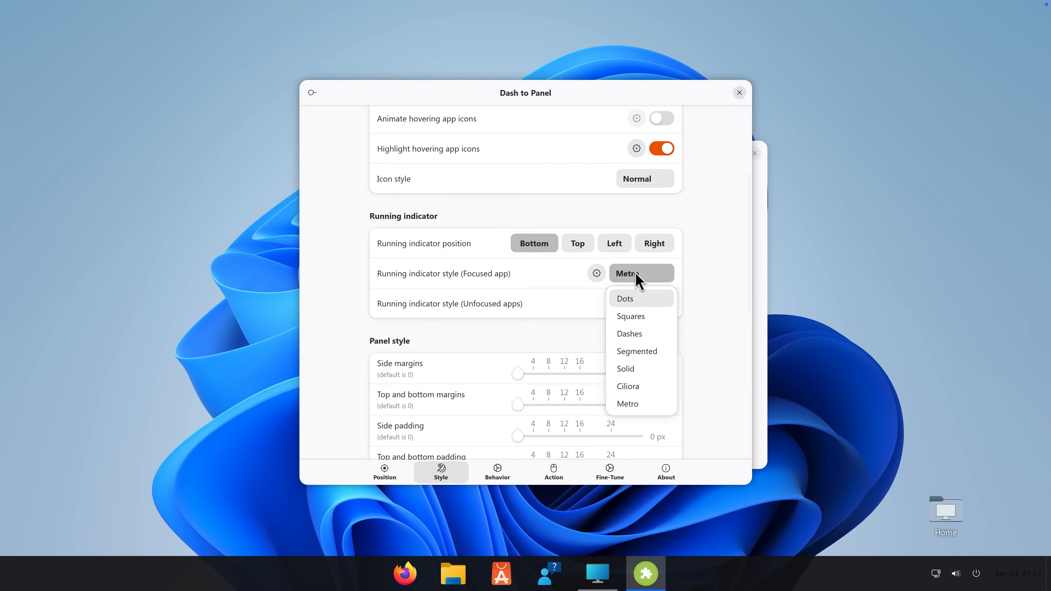
pyautogui.click(629, 333)
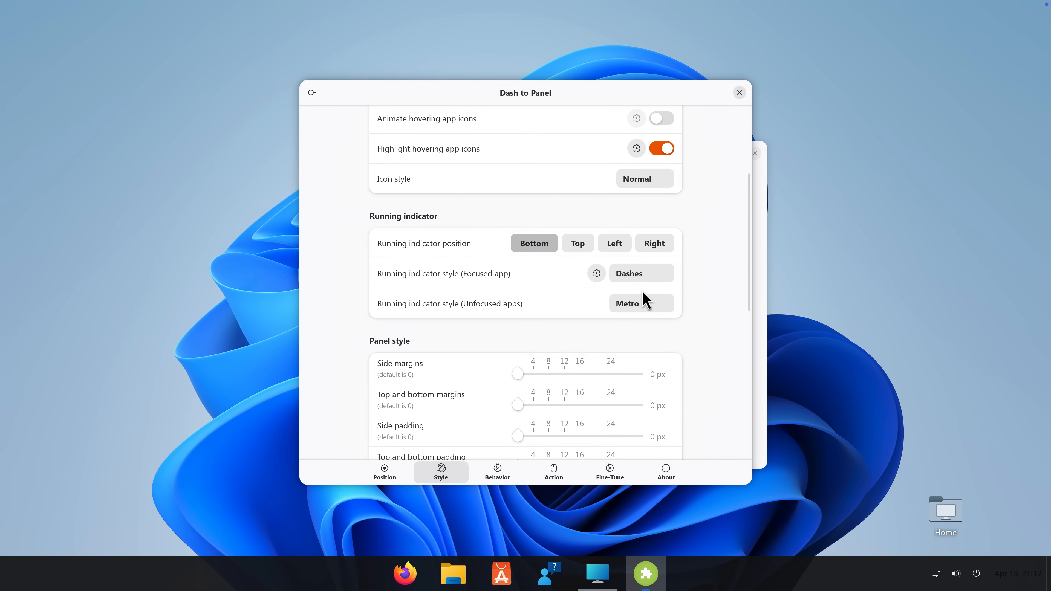
pyautogui.click(632, 297)
pyautogui.click(629, 364)
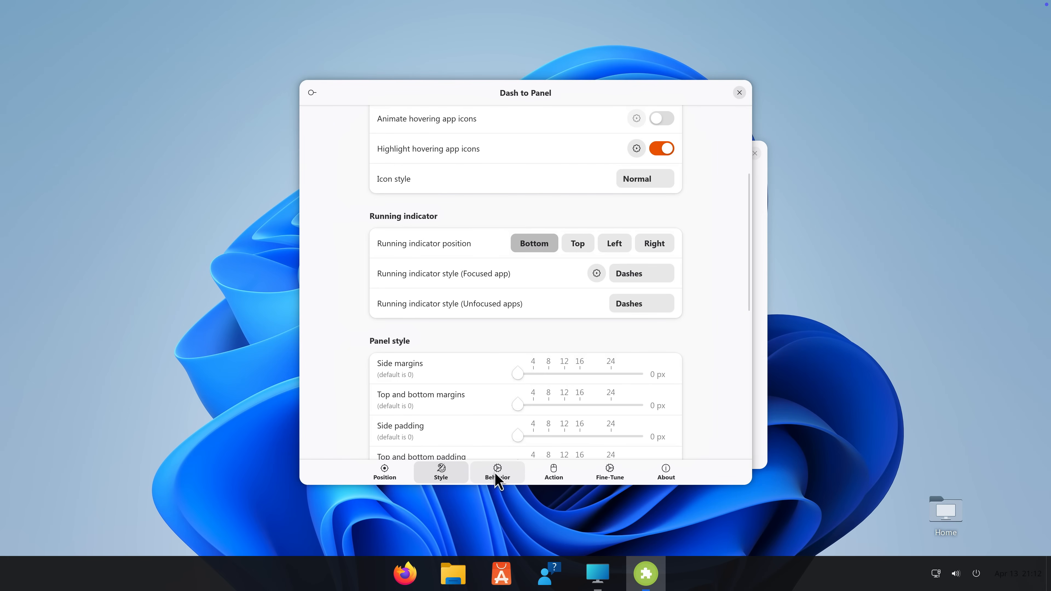
pyautogui.click(506, 475)
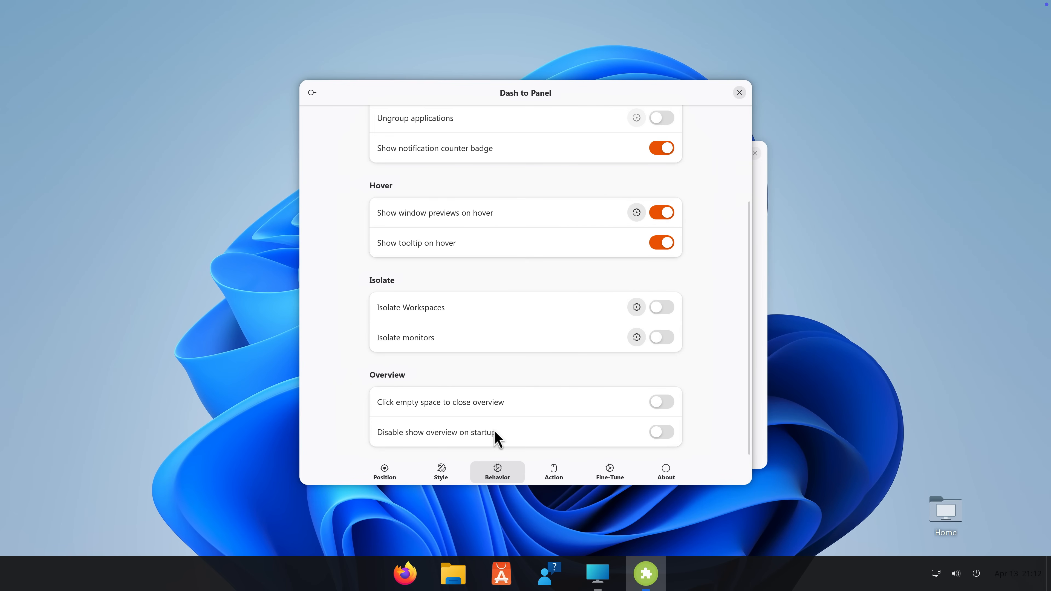
pyautogui.click(661, 433)
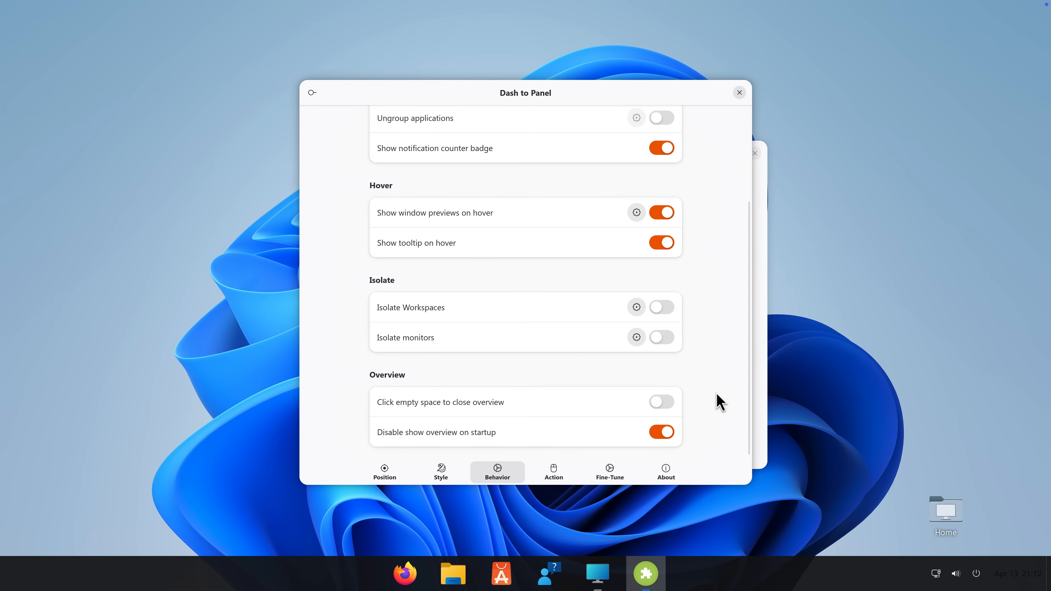
# - Fine-tune the tray font to 16 px and tray and LeftBox padding to 4 px, then close
pyautogui.click(608, 472)
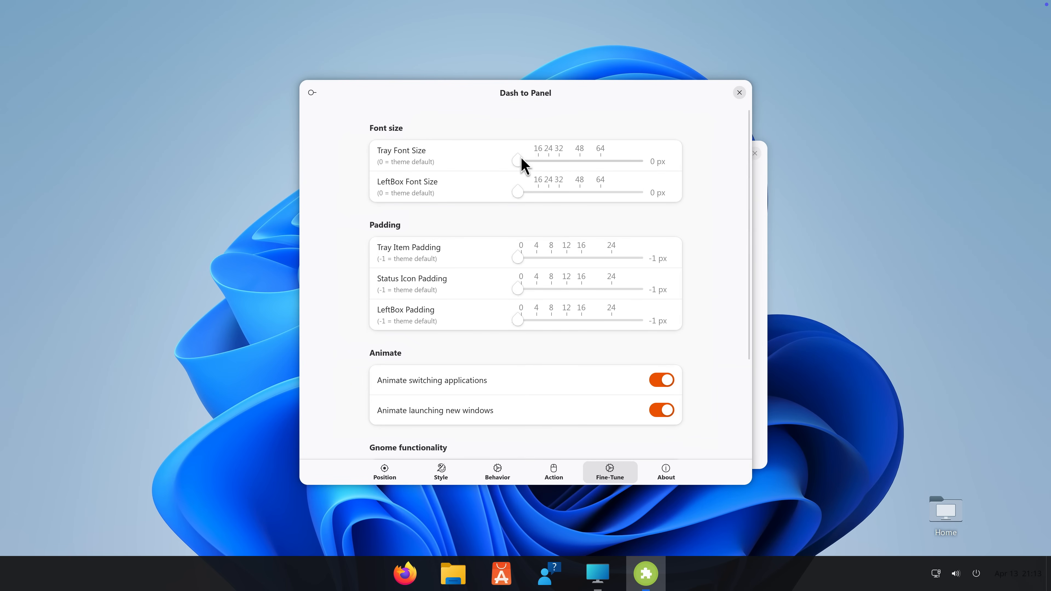
pyautogui.moveTo(515, 161); pyautogui.dragTo(536, 162)
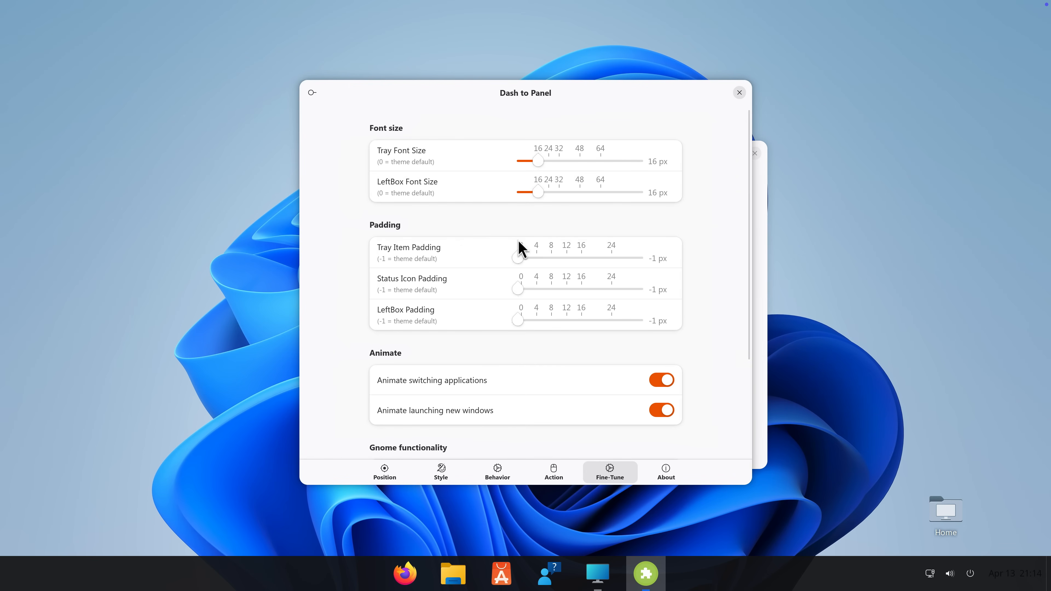
pyautogui.moveTo(518, 258); pyautogui.dragTo(535, 287)
pyautogui.moveTo(518, 325); pyautogui.dragTo(536, 321)
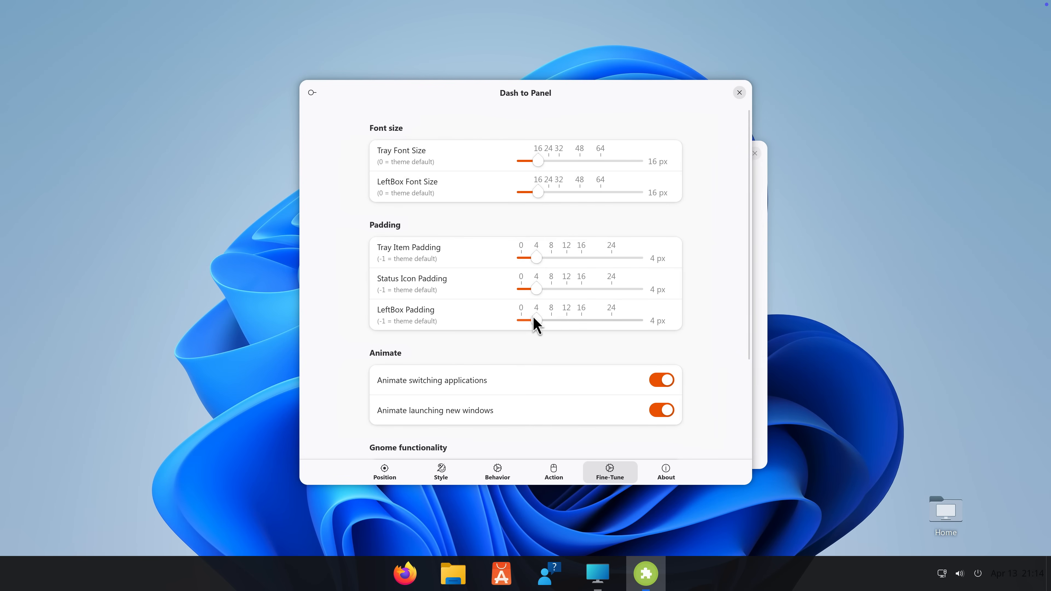
pyautogui.click(739, 93)
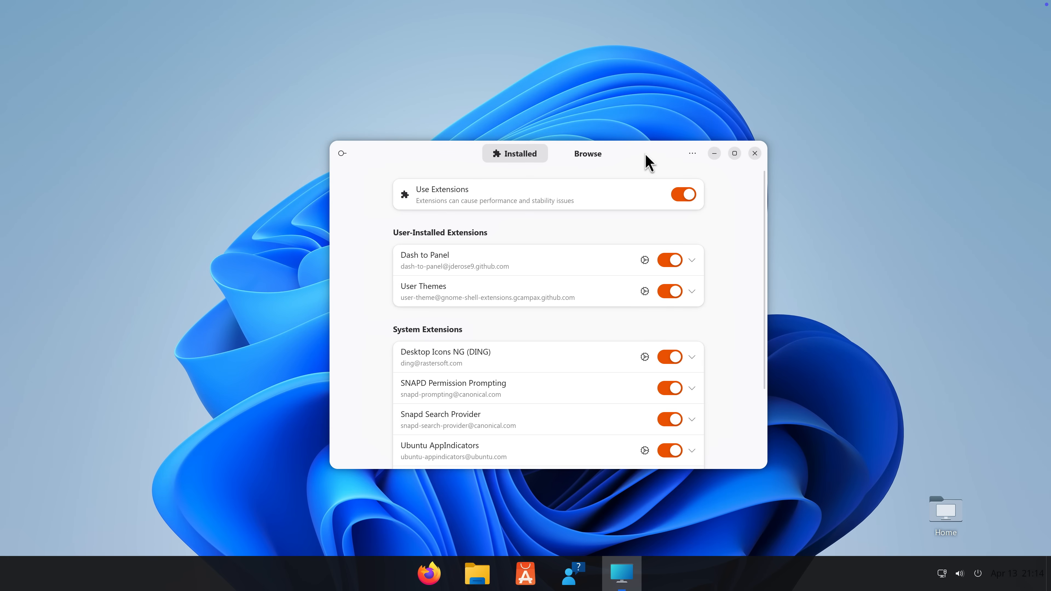
# - Search 'ar' and install ArcMenu, then reopen Dash to Panel's settings
pyautogui.click(585, 161)
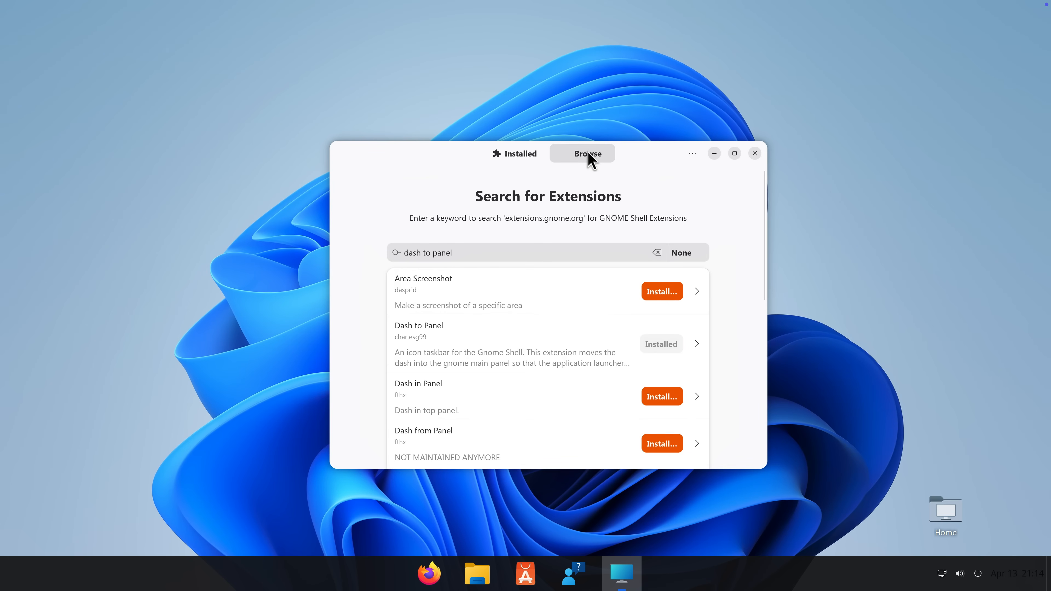
pyautogui.write('arcmenu')
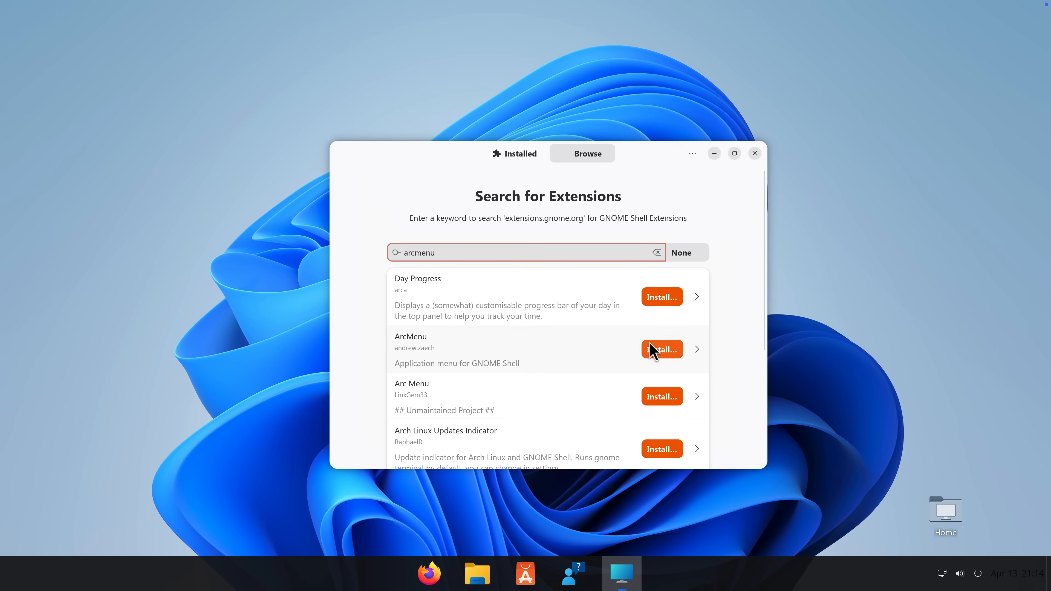
pyautogui.click(653, 349)
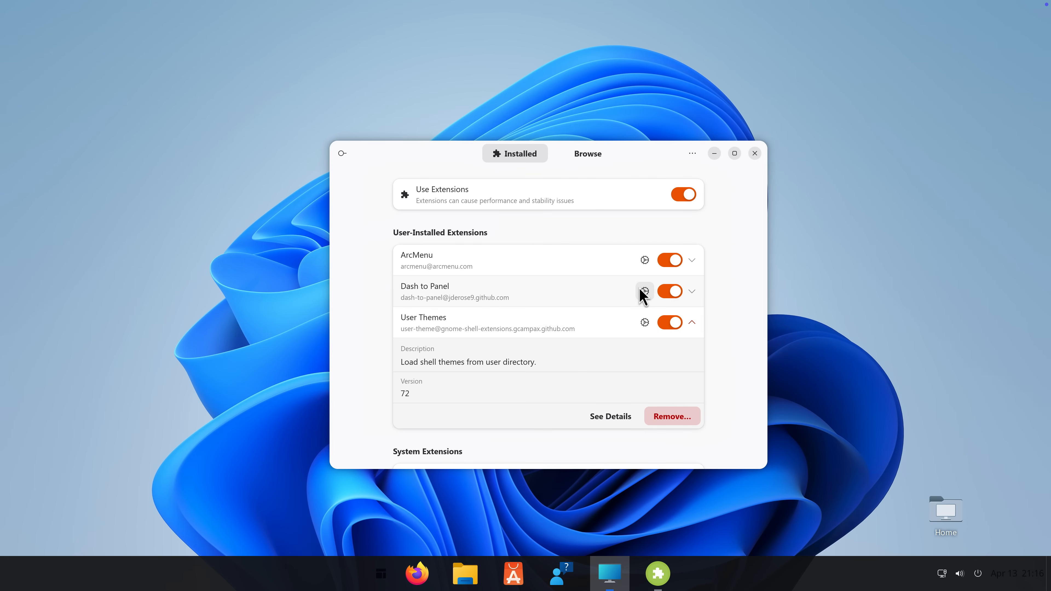
pyautogui.click(642, 291)
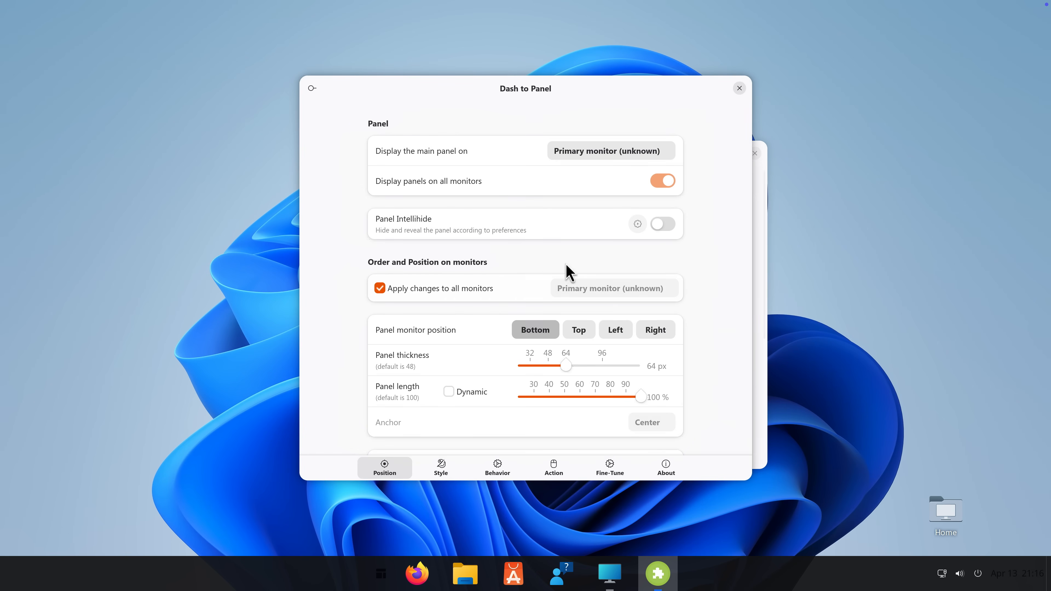
# - Override the Dash to Panel theme background colour with white
pyautogui.click(441, 469)
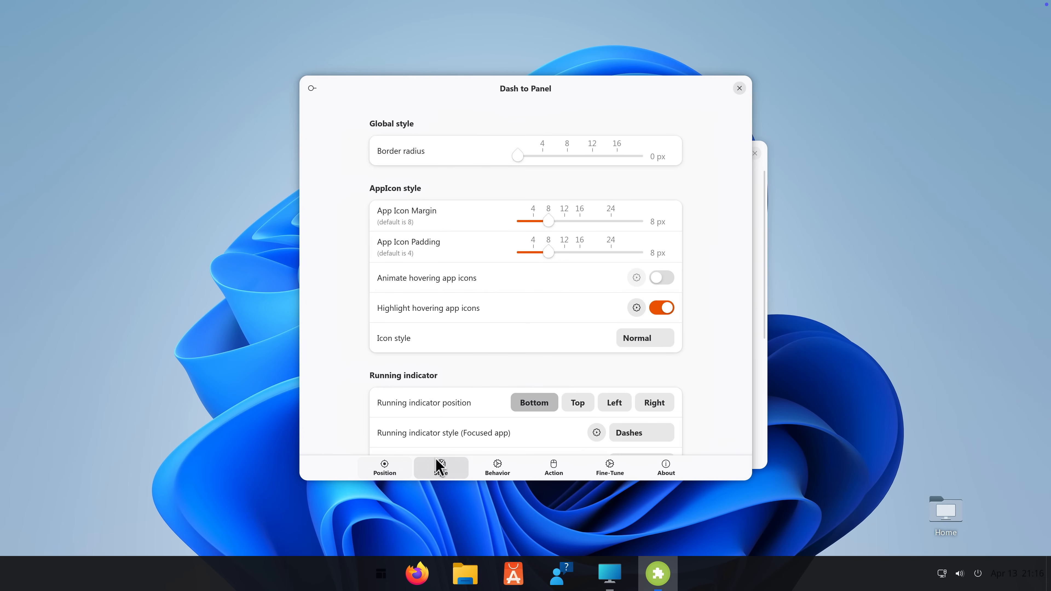
pyautogui.scroll(-10, 537, 290)
pyautogui.click(661, 173)
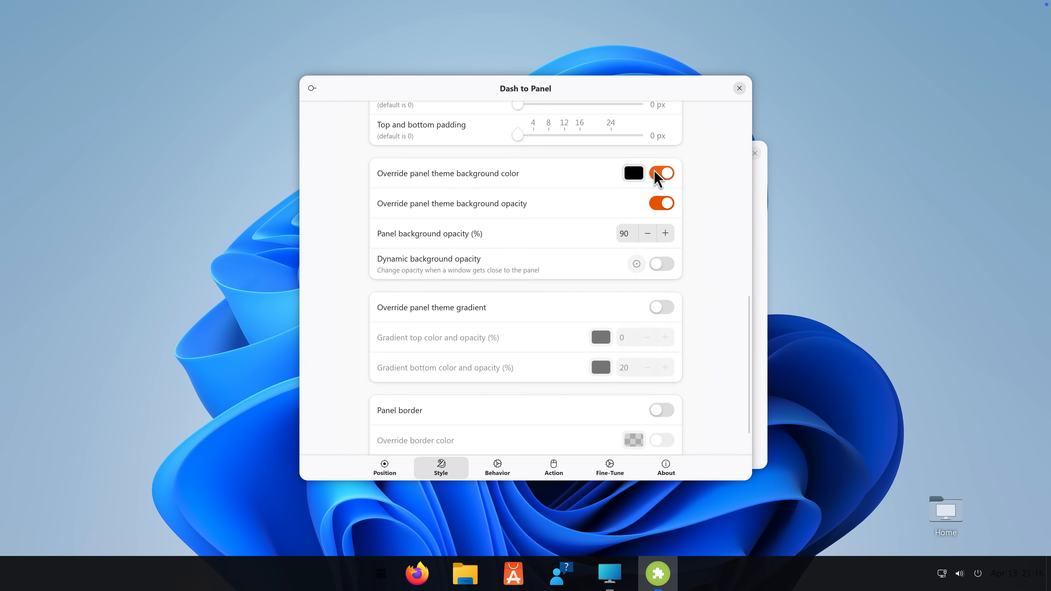
pyautogui.click(633, 173)
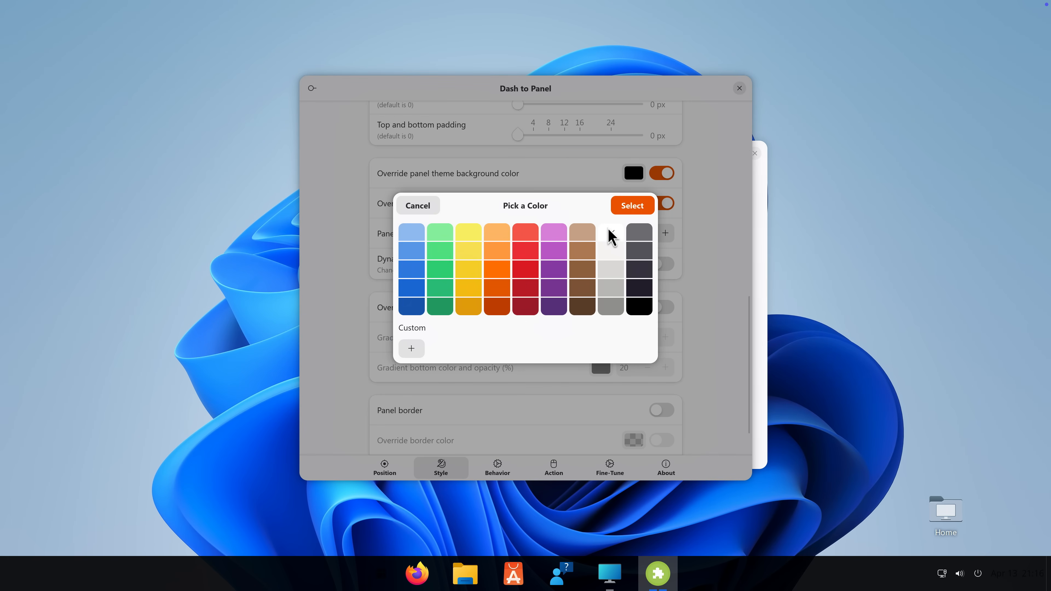
pyautogui.click(630, 206)
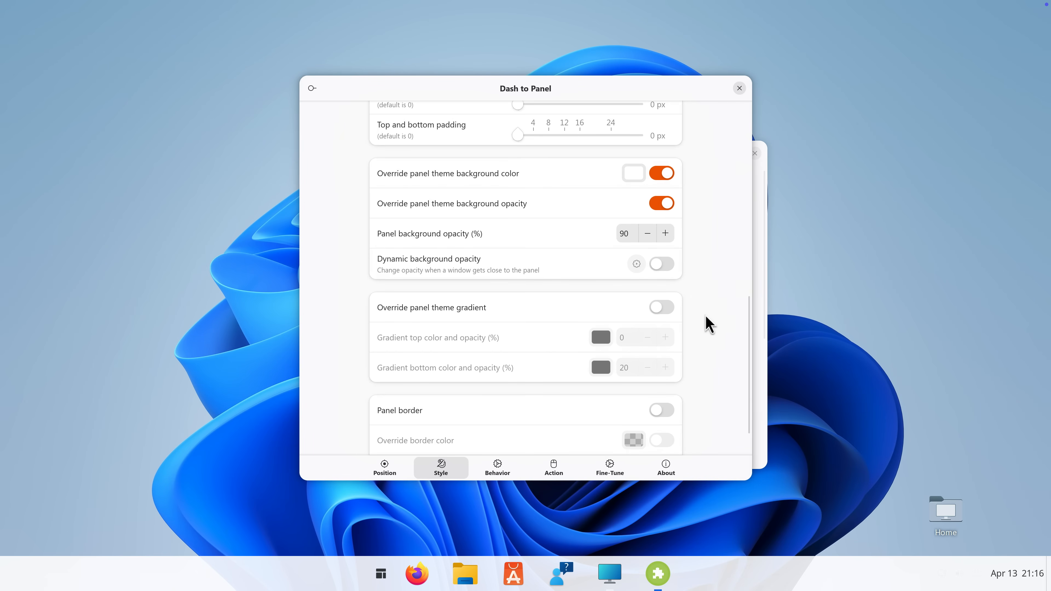
# - Close Dash to Panel's settings, open ArcMenu's settings and preview the current start menu
pyautogui.click(739, 88)
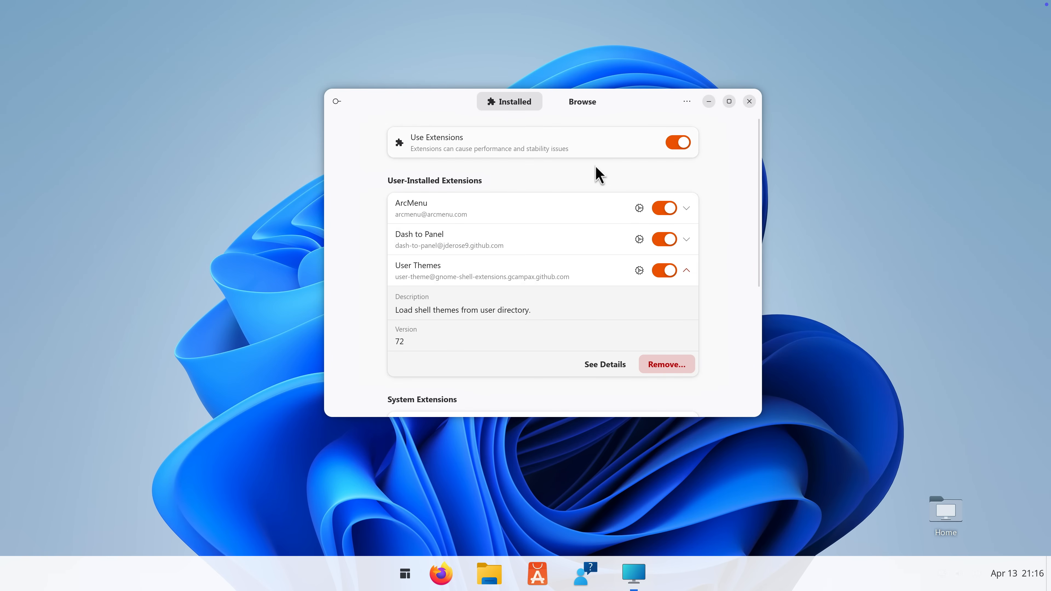
pyautogui.click(639, 209)
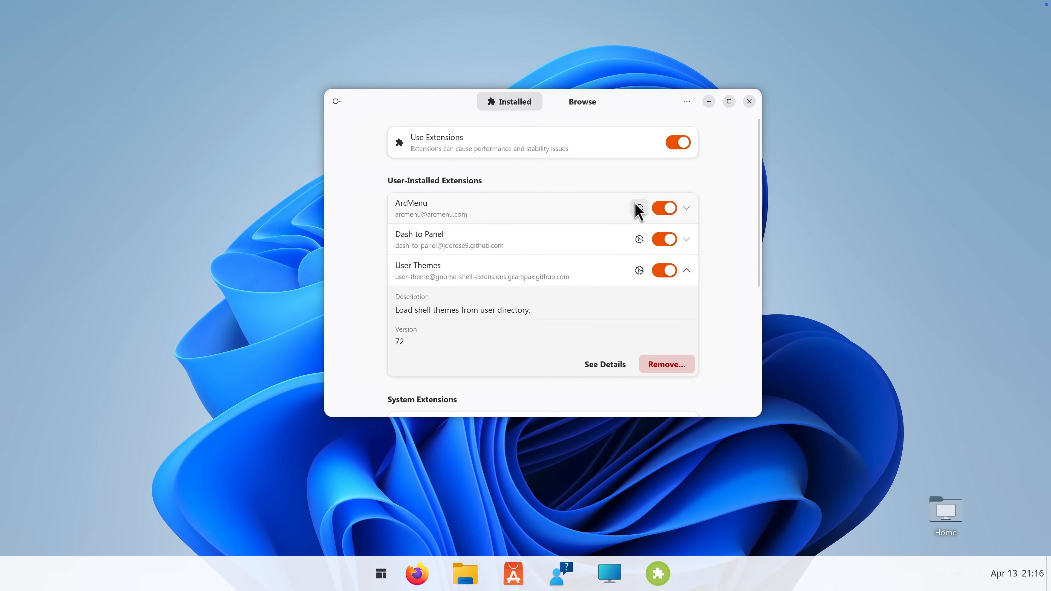
pyautogui.click(378, 575)
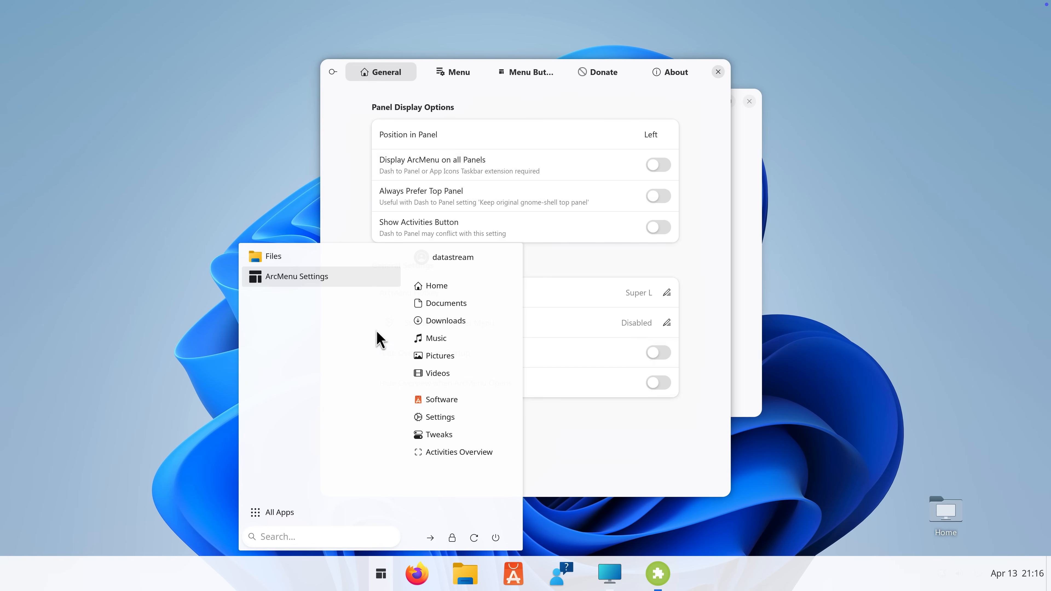
pyautogui.click(714, 194)
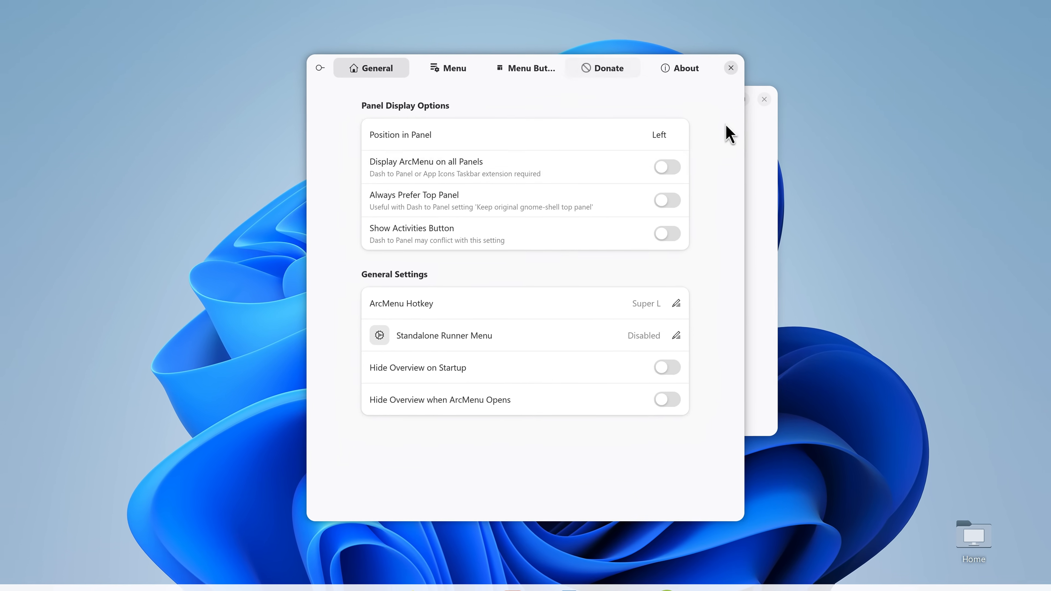
# - Switch ArcMenu to the Modern '11' menu layout
pyautogui.click(428, 55)
pyautogui.click(412, 130)
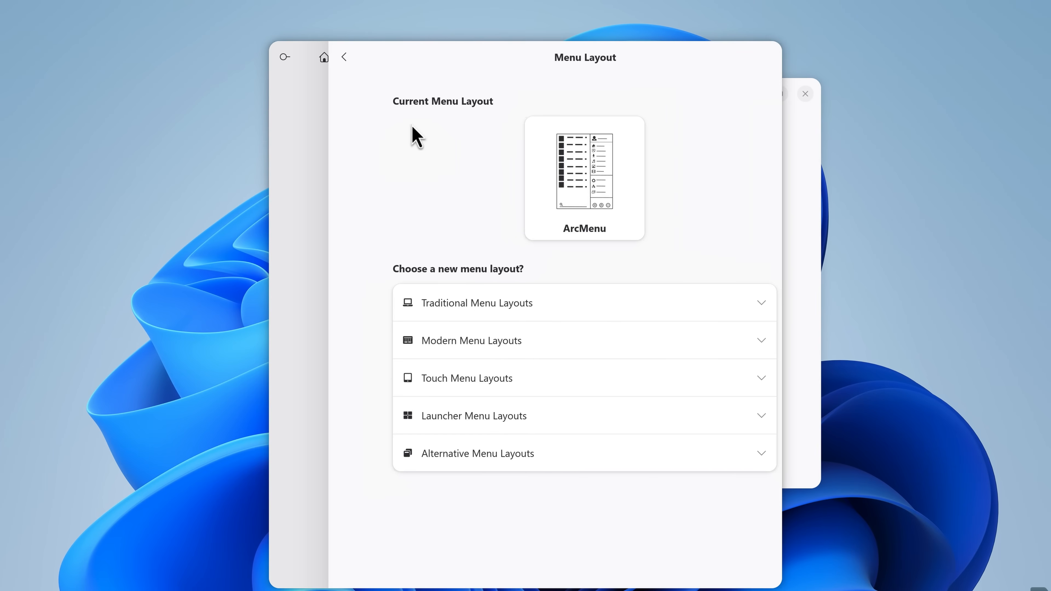
pyautogui.click(411, 339)
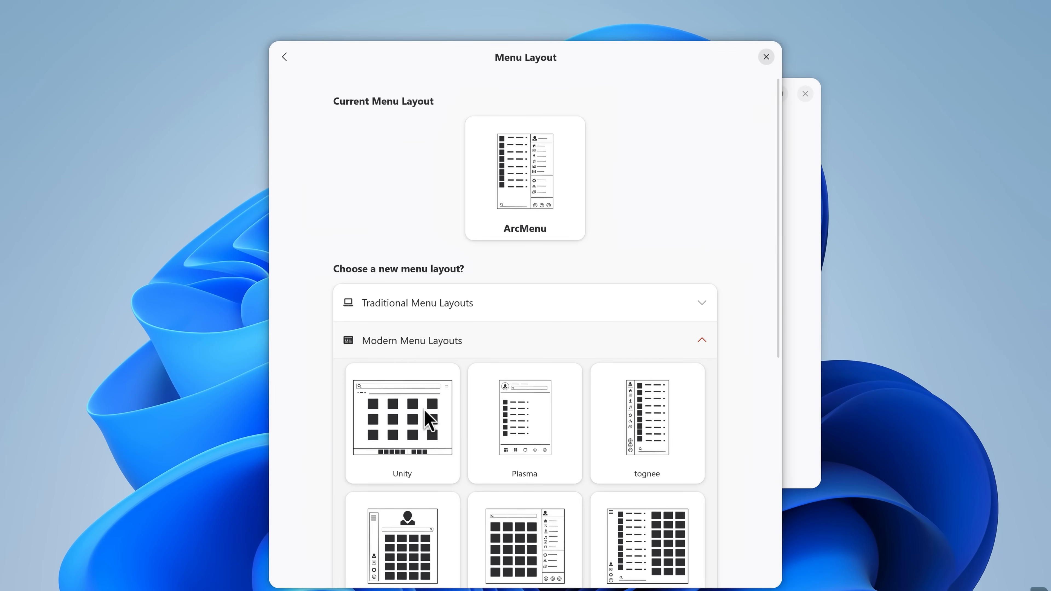
pyautogui.scroll(-5, 430, 432)
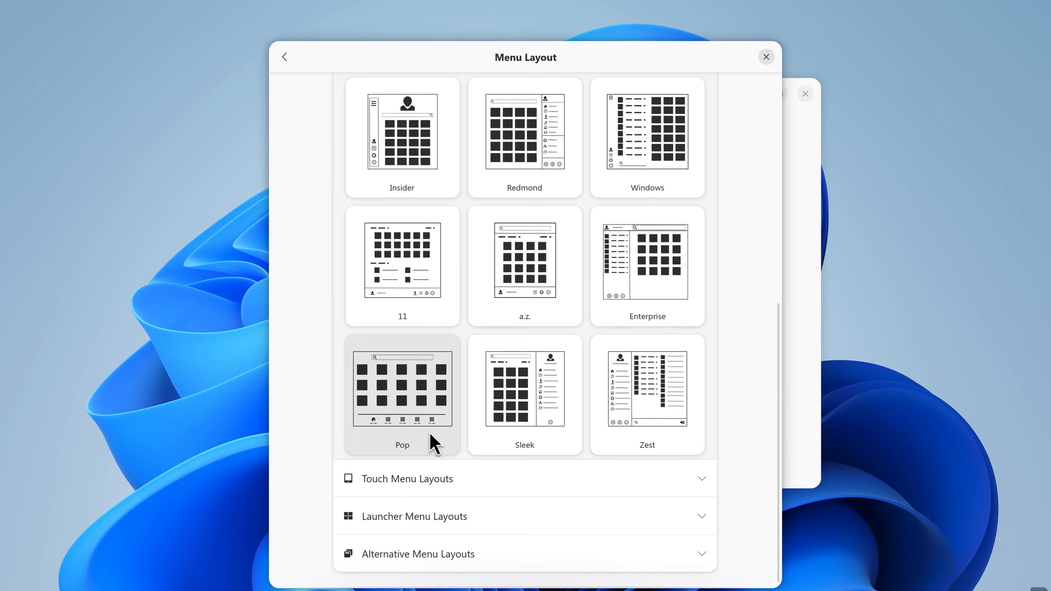
pyautogui.click(410, 257)
# - Set menu height 750, left-panel width 175, location Bottom Centered, and close ArcMenu settings
pyautogui.click(435, 207)
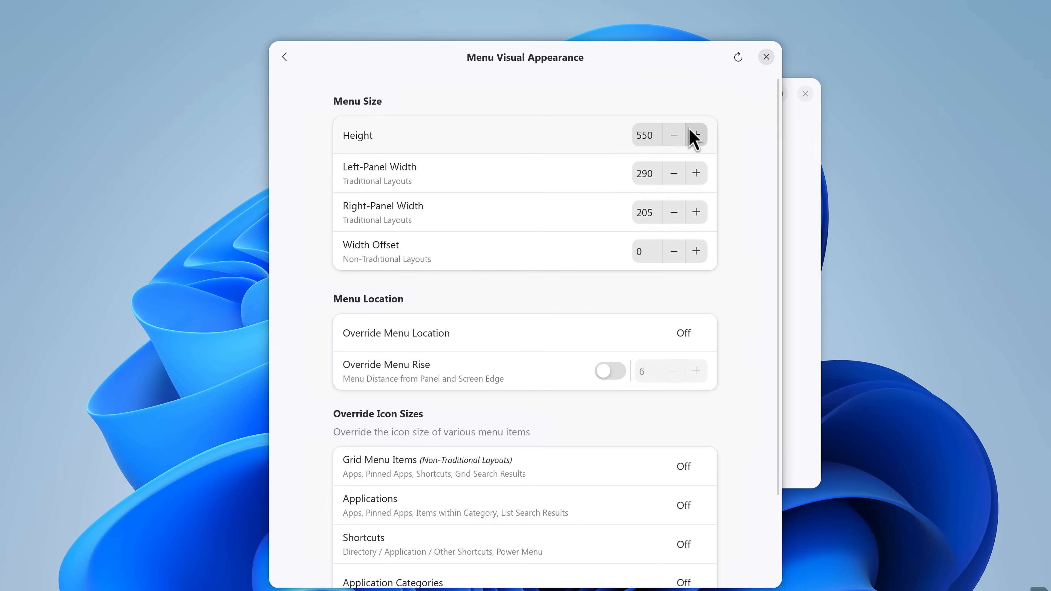
pyautogui.scroll(8, 688, 132)
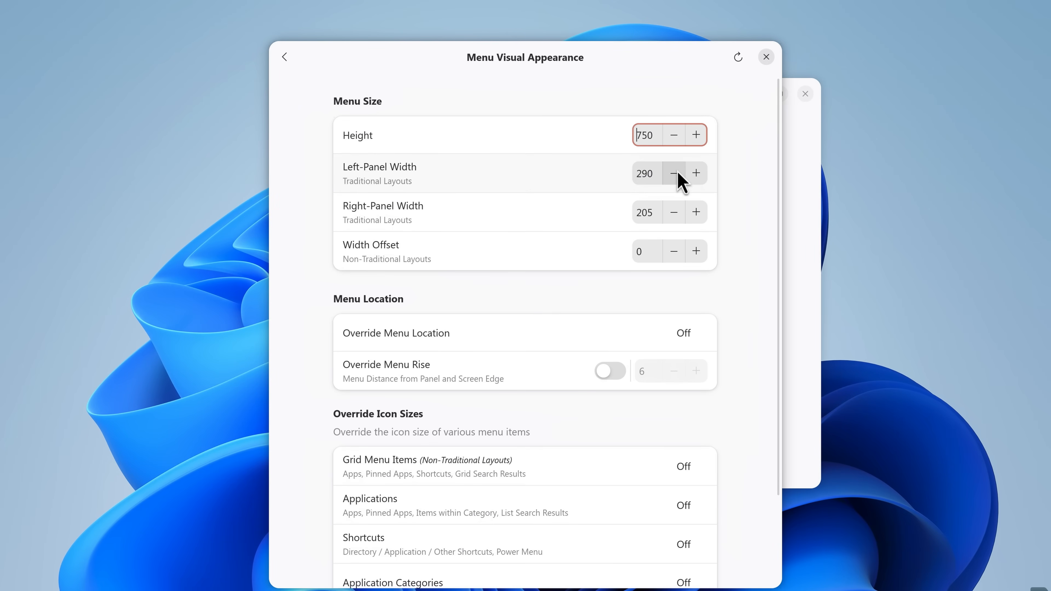
pyautogui.scroll(-12, 668, 168)
pyautogui.click(667, 165)
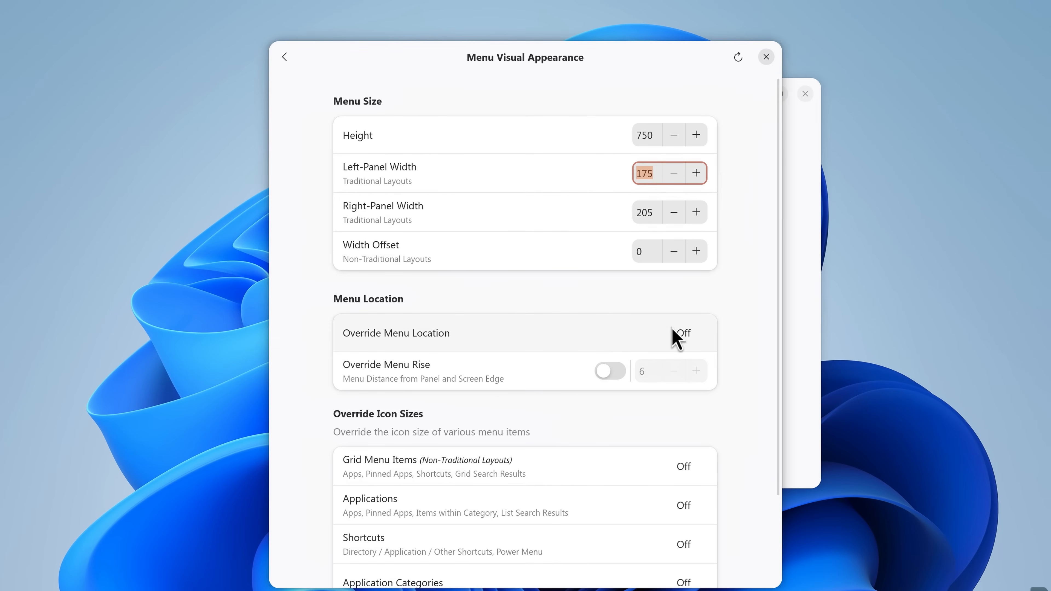
pyautogui.click(678, 333)
pyautogui.click(702, 469)
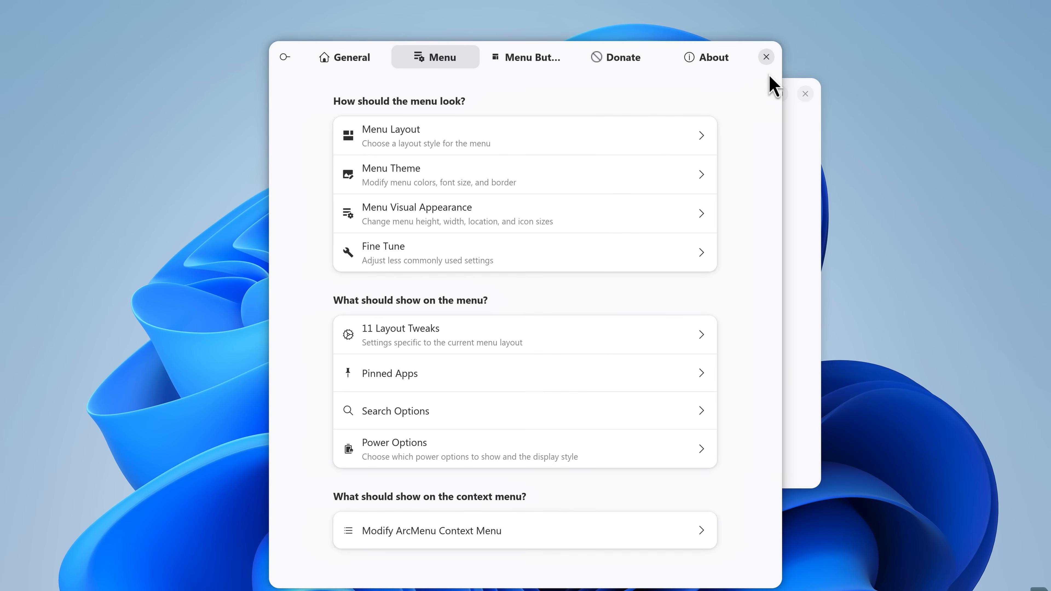
pyautogui.click(765, 57)
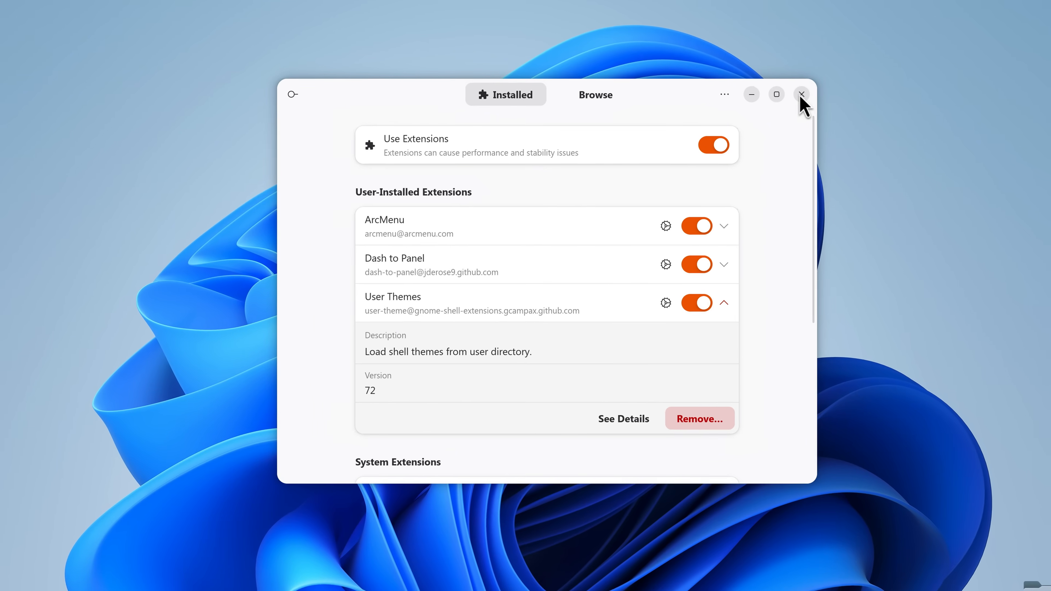
# - Close Extension Manager and search Firefox for 'windows 11 start menu icon png'
pyautogui.click(804, 95)
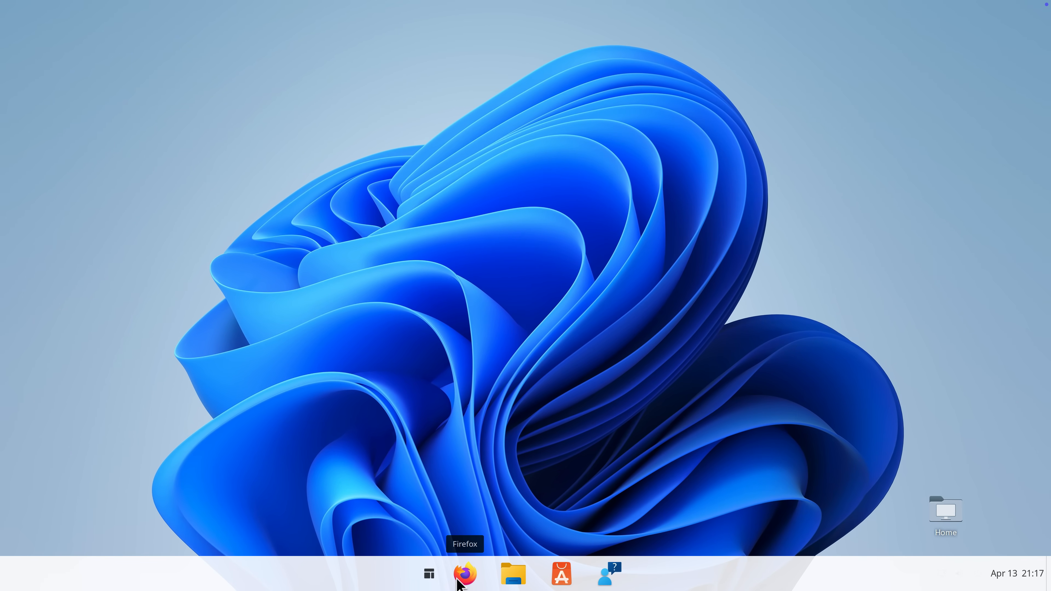
pyautogui.click(465, 574)
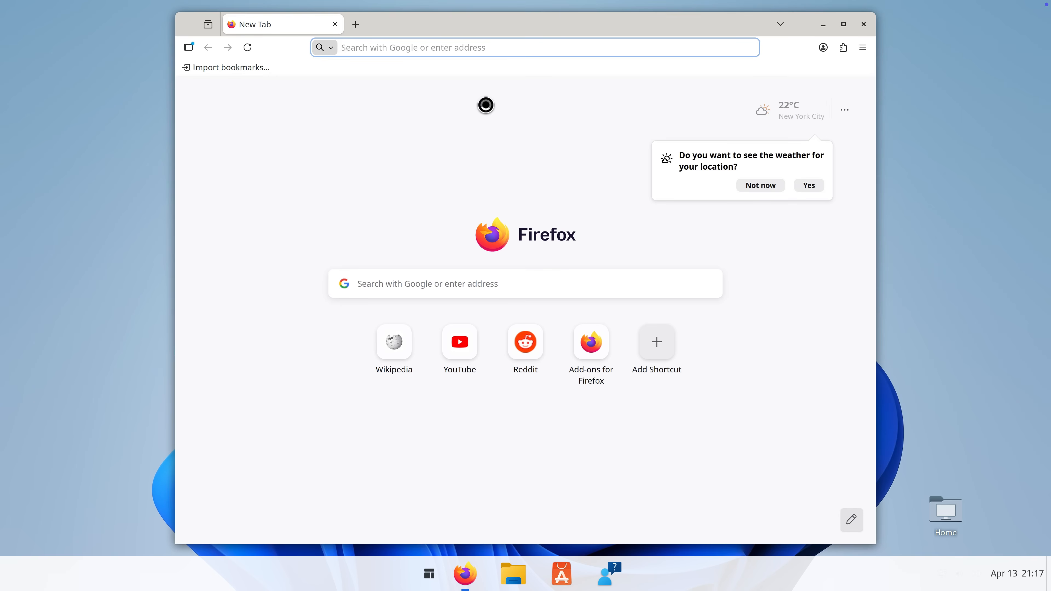
pyautogui.write('windows 11 start men')
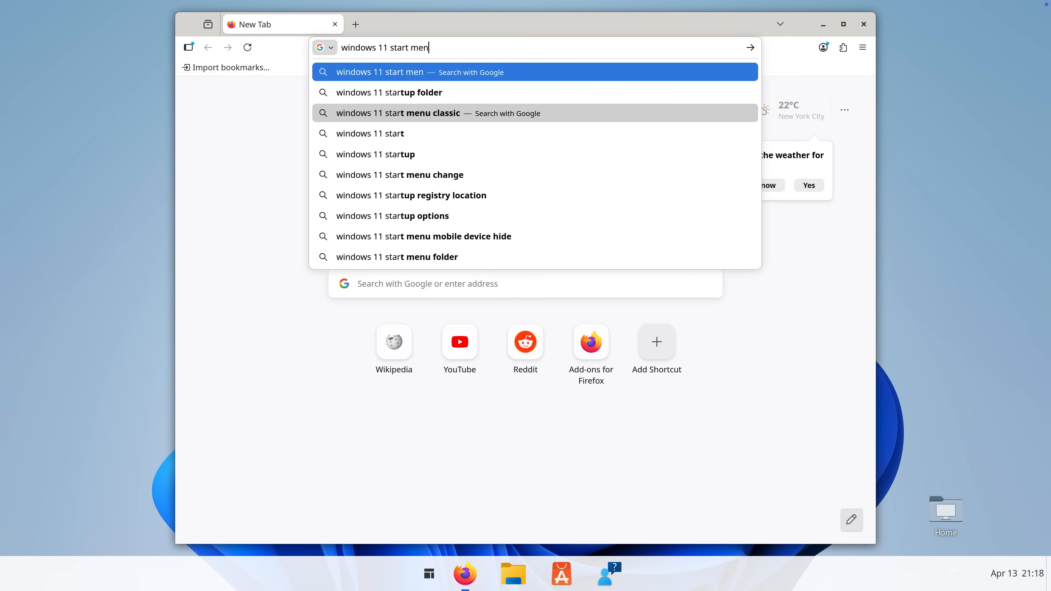
pyautogui.write('u icon png')
pyautogui.press('Return')
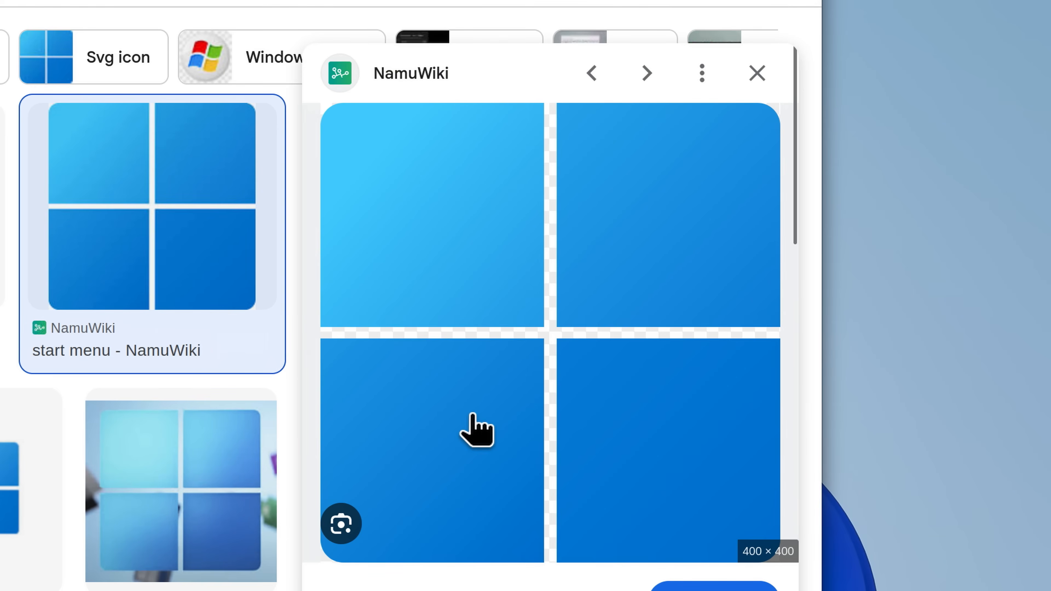
# - Save the Windows 11 logo image as win11-start-menu
pyautogui.rightClick(700, 330)
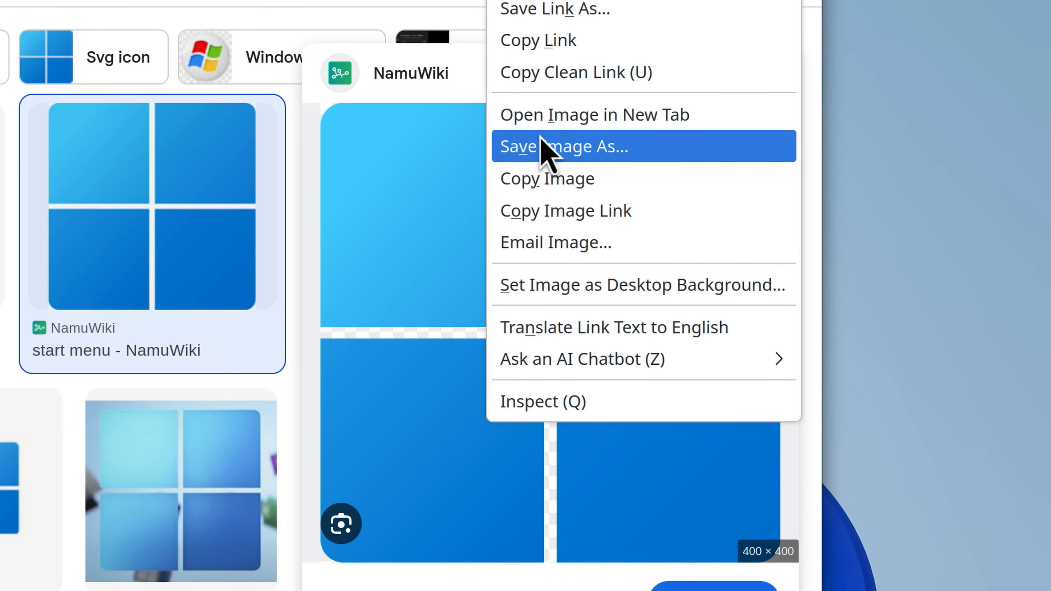
pyautogui.click(556, 149)
pyautogui.write('wi')
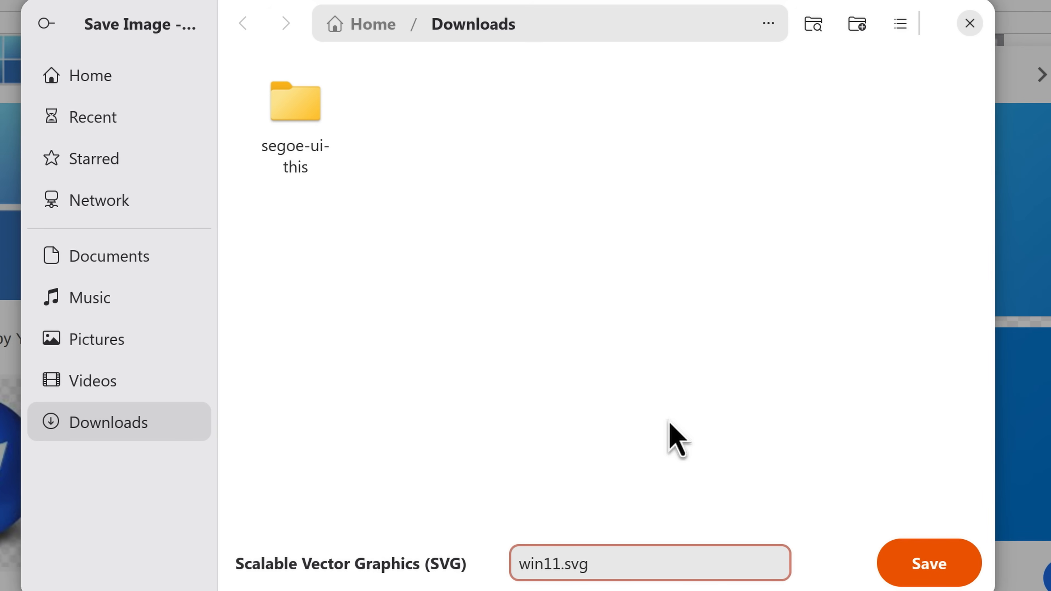
pyautogui.write('n11-start-menu')
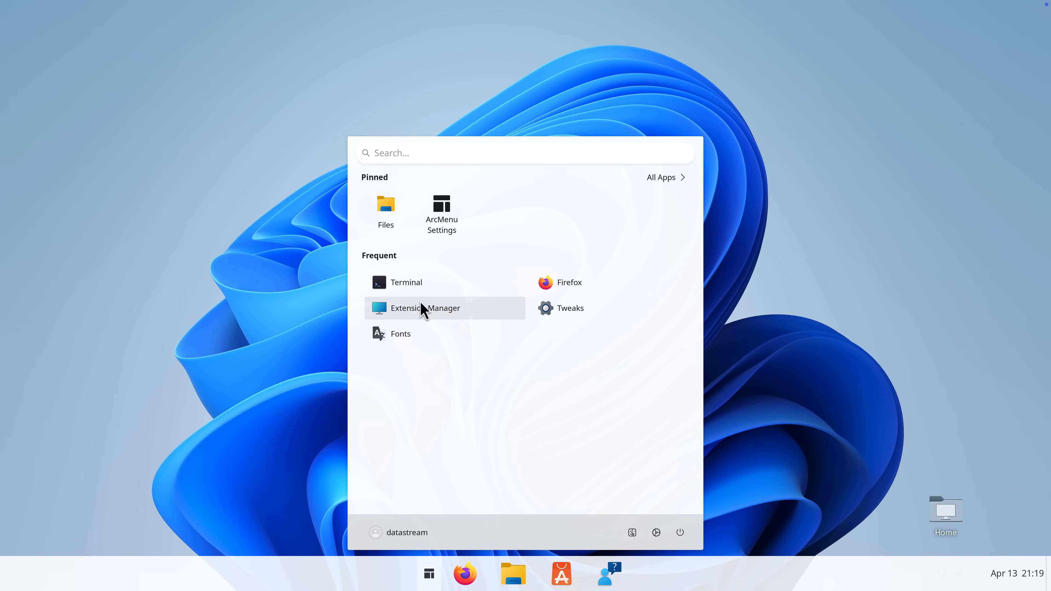
# - Set ArcMenu's menu button icon to the saved Windows 11 logo, win11-start-menu.svg
pyautogui.click(424, 308)
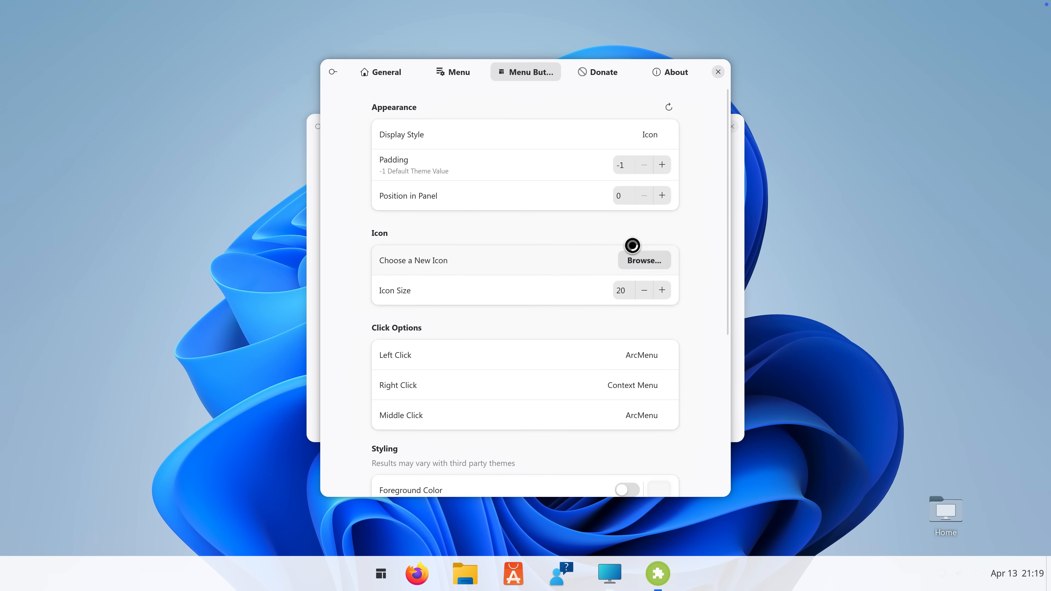
pyautogui.click(636, 254)
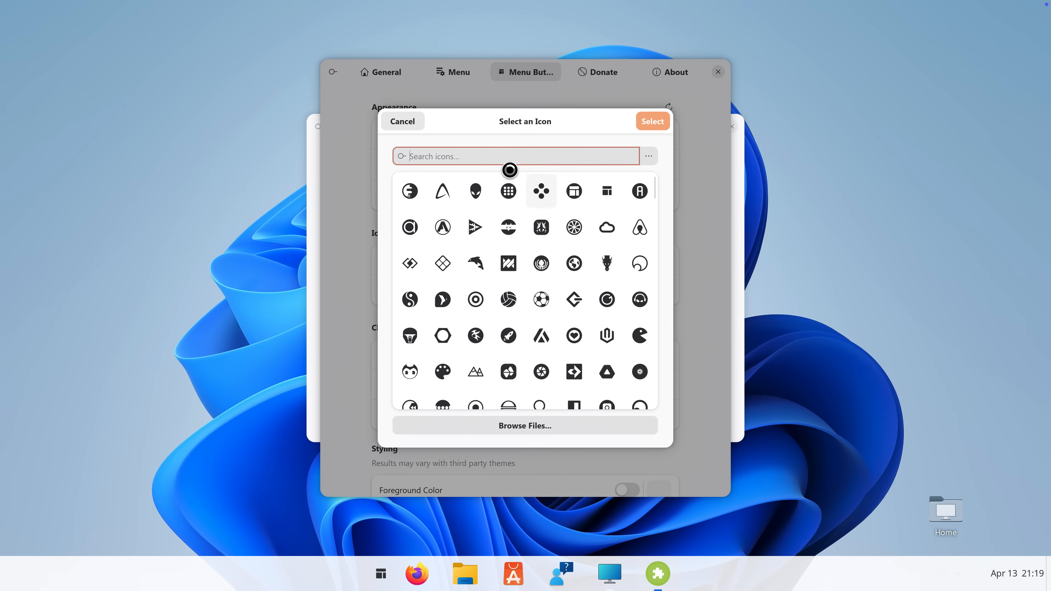
pyautogui.click(522, 425)
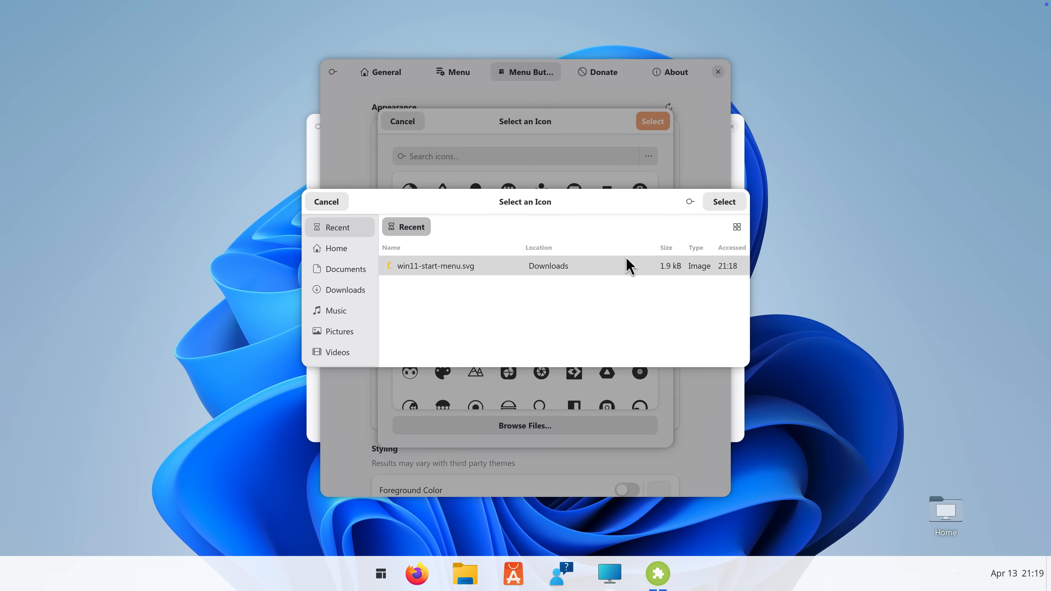
pyautogui.click(719, 201)
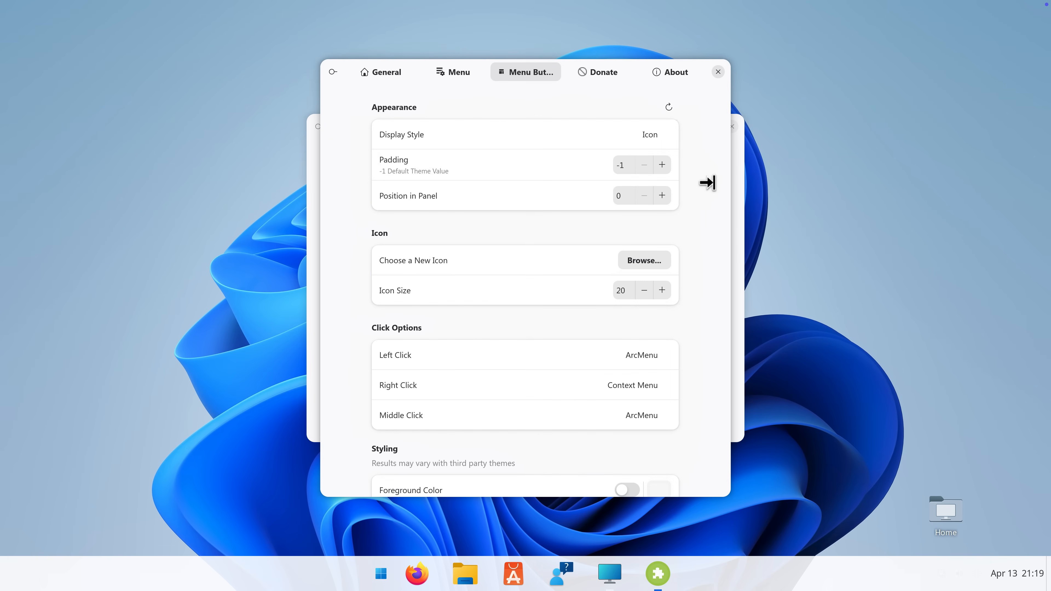
pyautogui.click(645, 260)
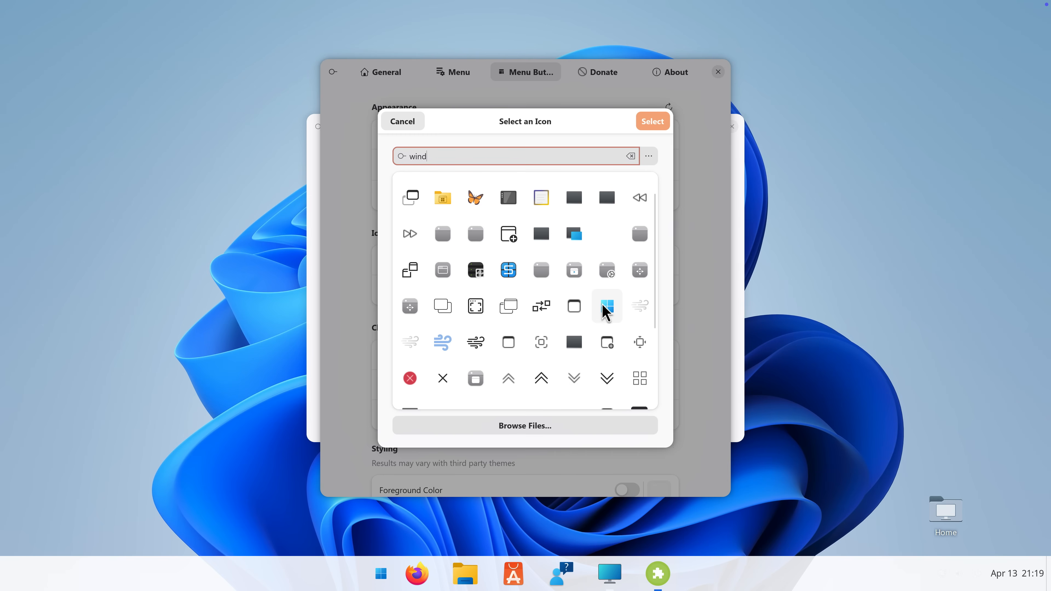
pyautogui.click(607, 305)
pyautogui.click(657, 125)
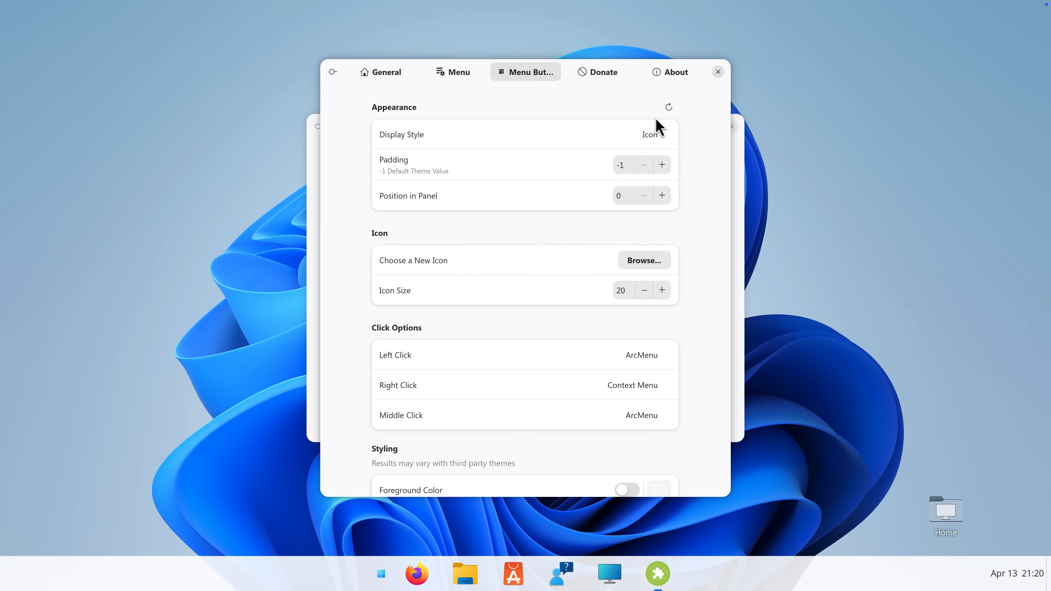
# - Change the menu button icon size to 55
pyautogui.click(614, 286)
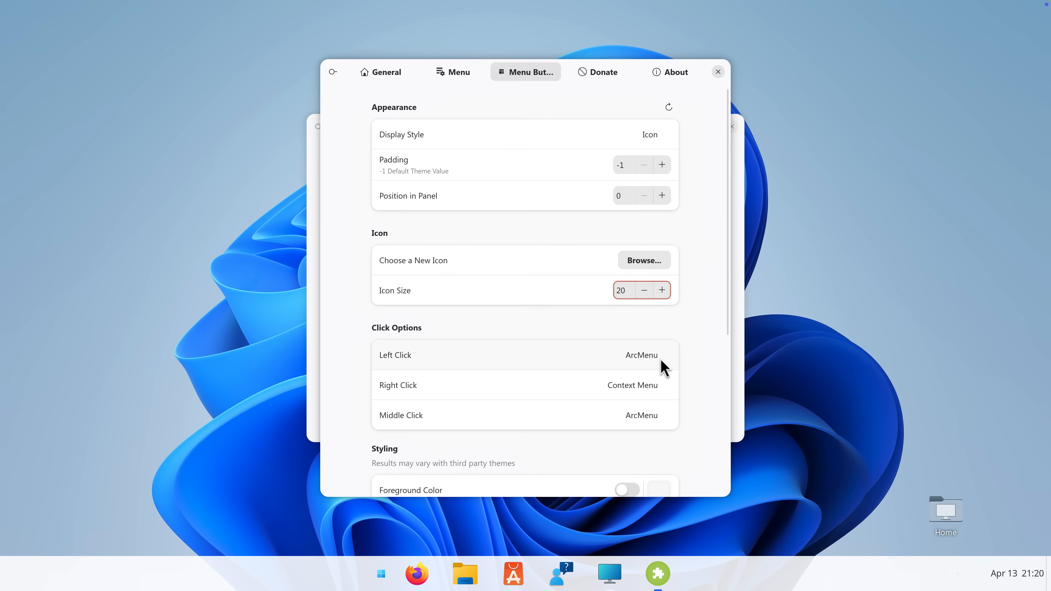
pyautogui.write('40')
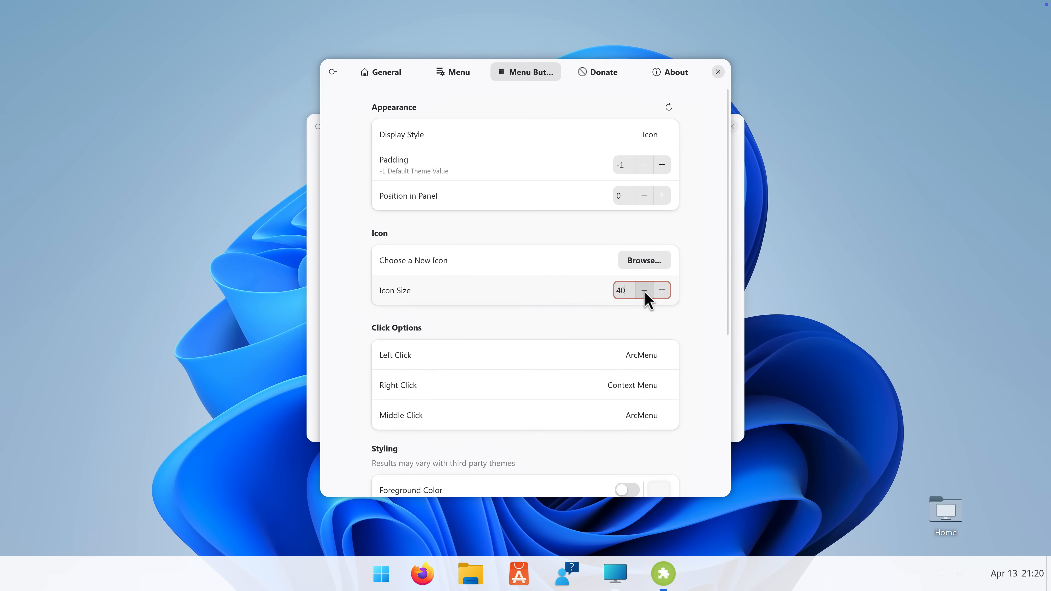
pyautogui.press('BackSpace')
pyautogui.press('BackSpace')
pyautogui.write('55')
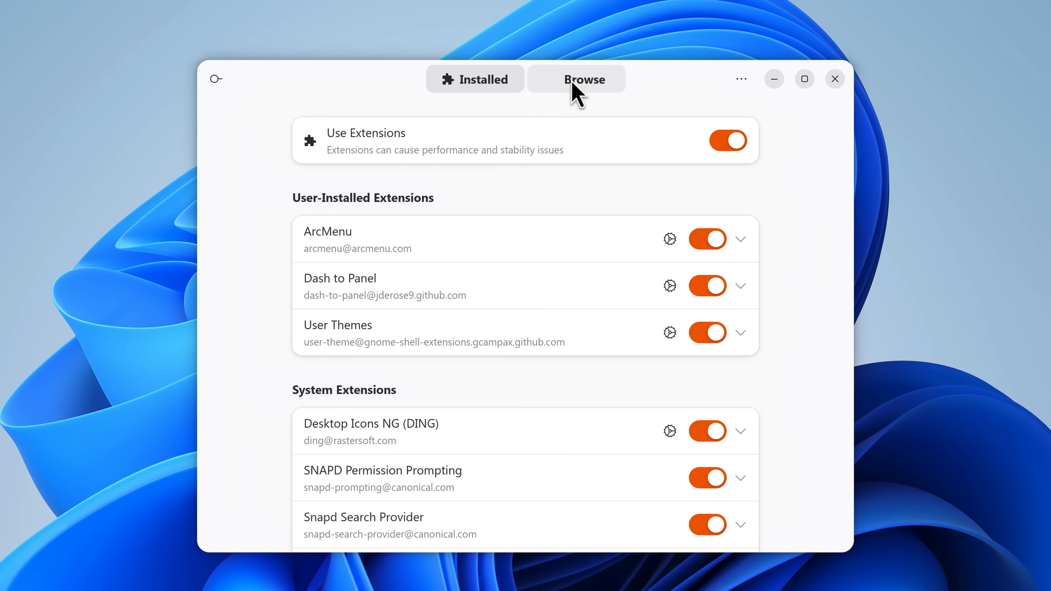
# - Search for 'blur my shell' and install the Blur my Shell extension
pyautogui.click(570, 96)
pyautogui.write('b')
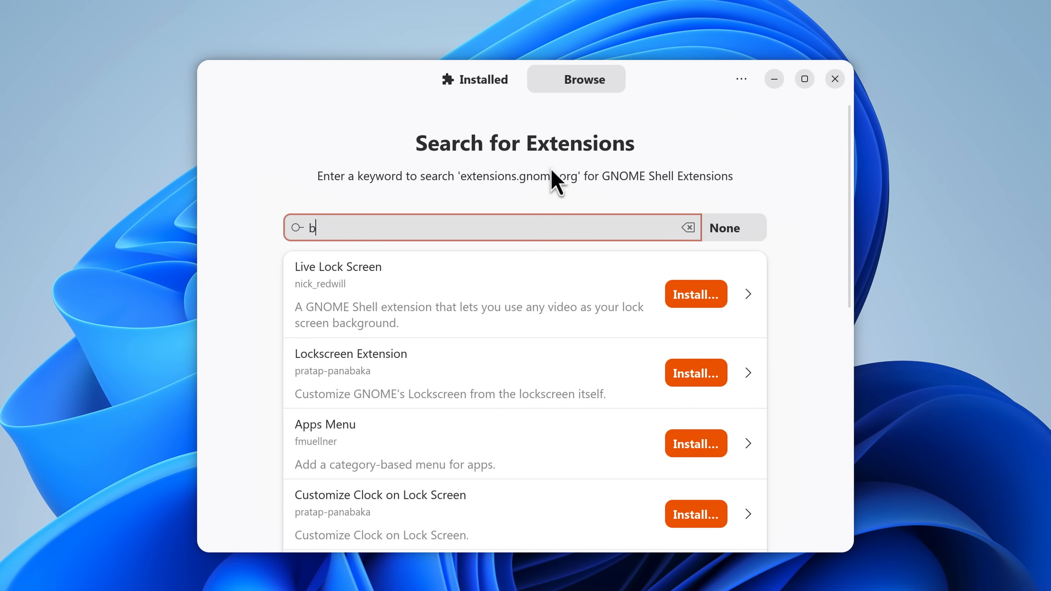
pyautogui.write('lur mty')
pyautogui.press('BackSpace')
pyautogui.press('BackSpace')
pyautogui.press('BackSpace')
pyautogui.write('y shell')
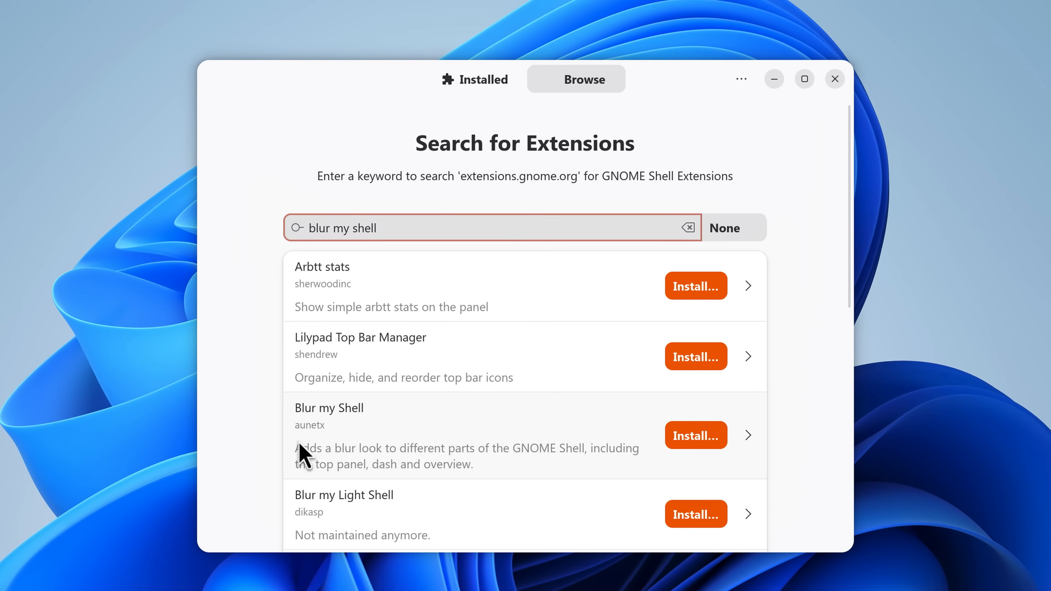
pyautogui.click(696, 435)
pyautogui.click(604, 410)
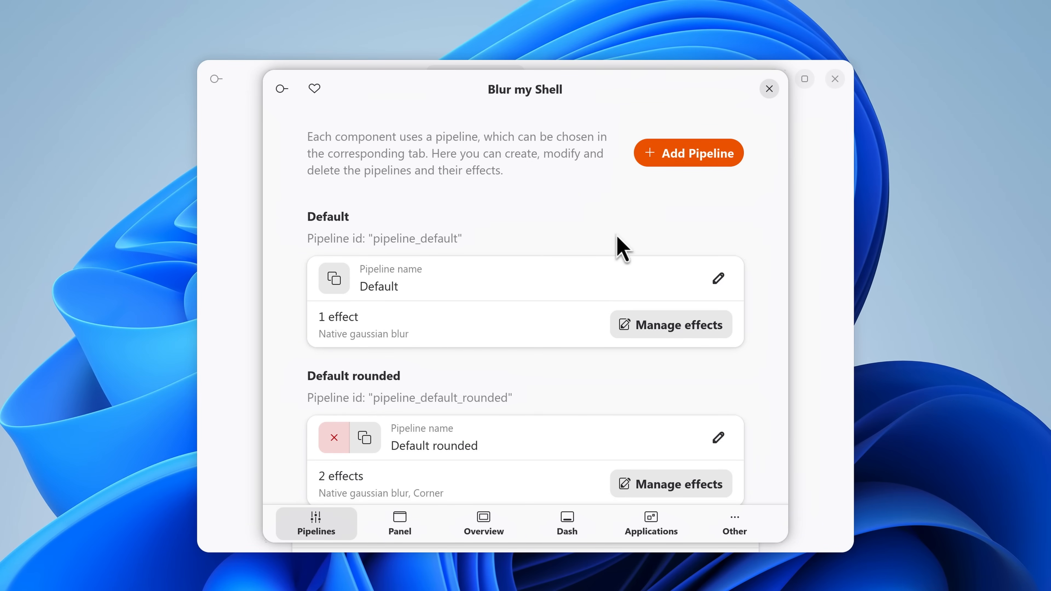
# - Set app-folder blur sigma 10 and brightness 1.00, and disable the panel background override
pyautogui.click(496, 532)
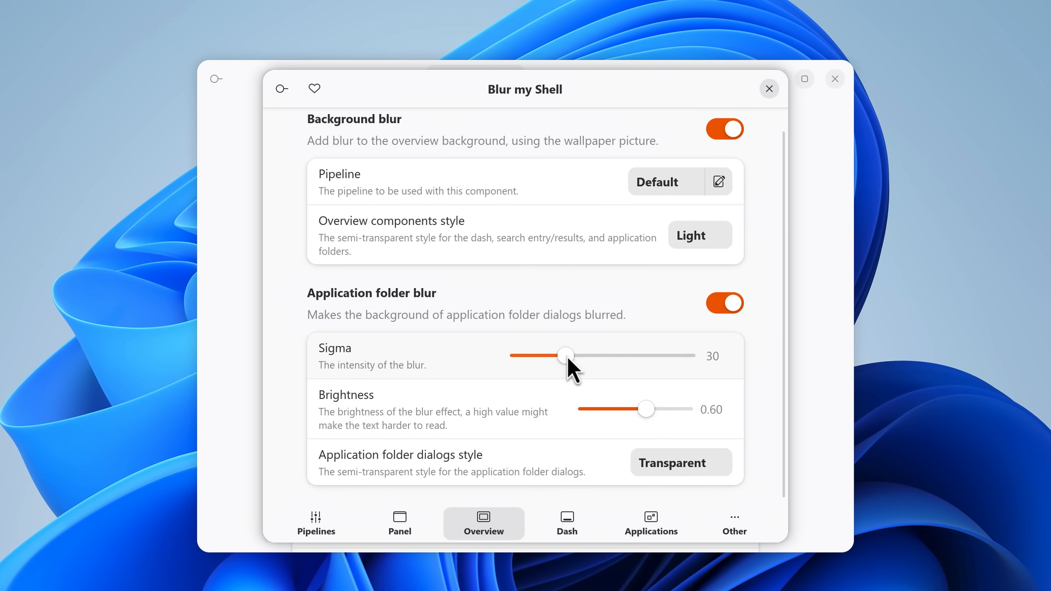
pyautogui.moveTo(562, 354); pyautogui.dragTo(526, 355)
pyautogui.moveTo(645, 409); pyautogui.dragTo(759, 416)
pyautogui.click(413, 525)
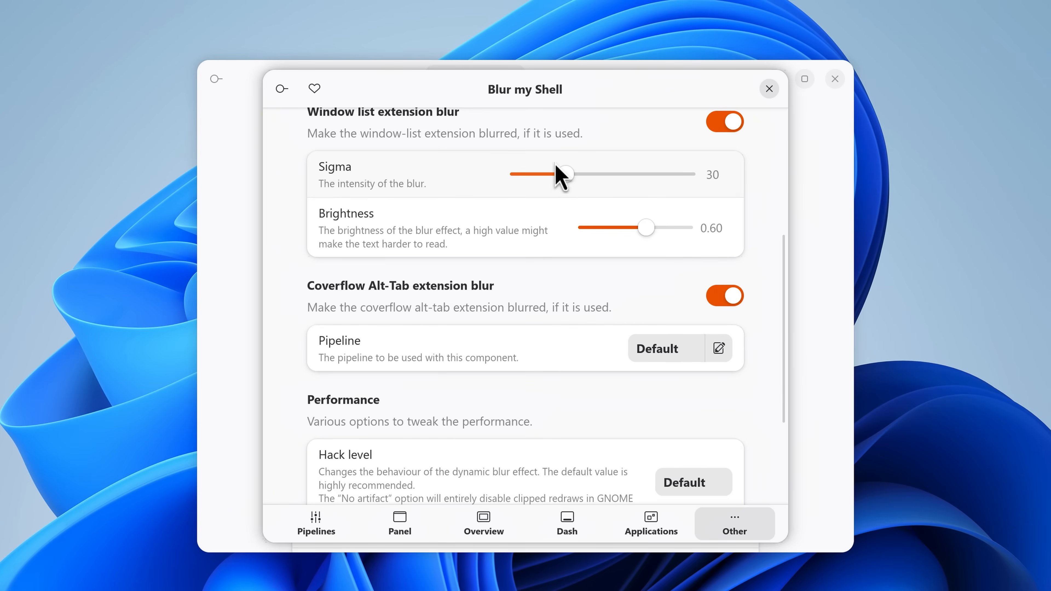
pyautogui.moveTo(554, 165); pyautogui.dragTo(523, 185)
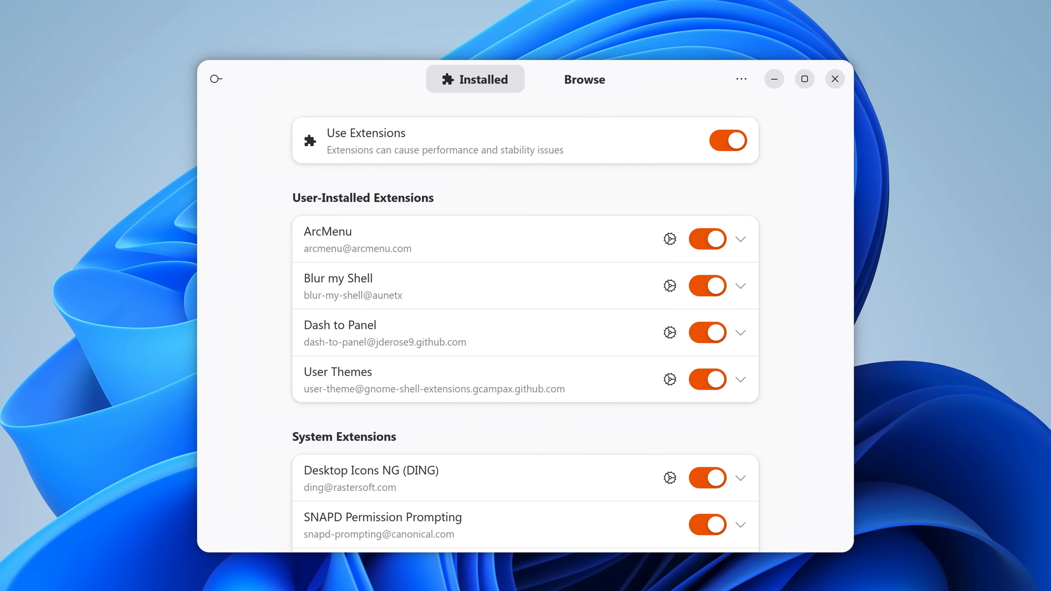
# - Search for 'date menu formatter' and install it
pyautogui.click(556, 88)
pyautogui.write('date')
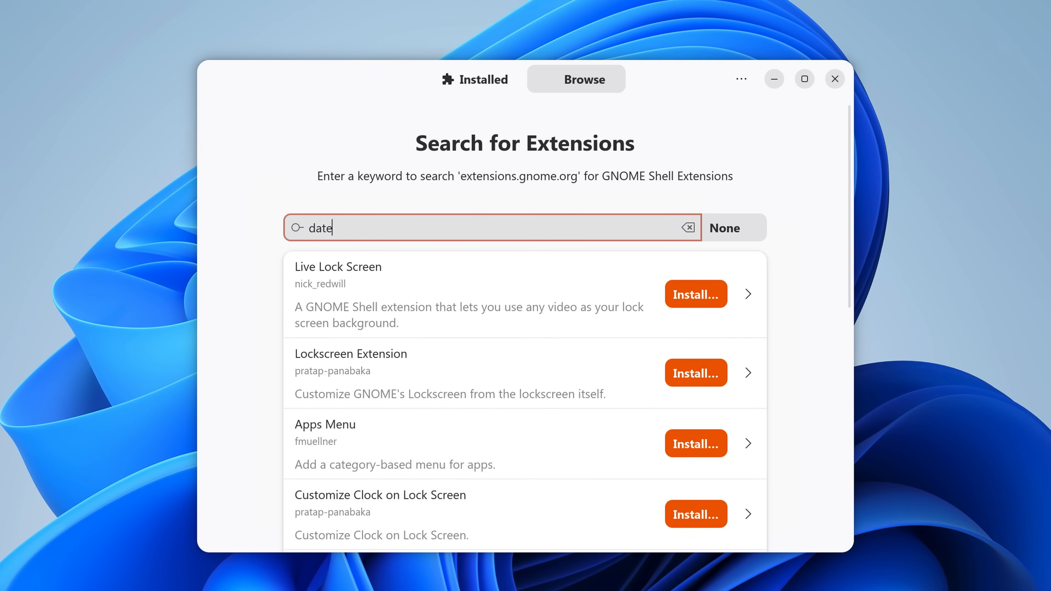
pyautogui.write(' menu formatter')
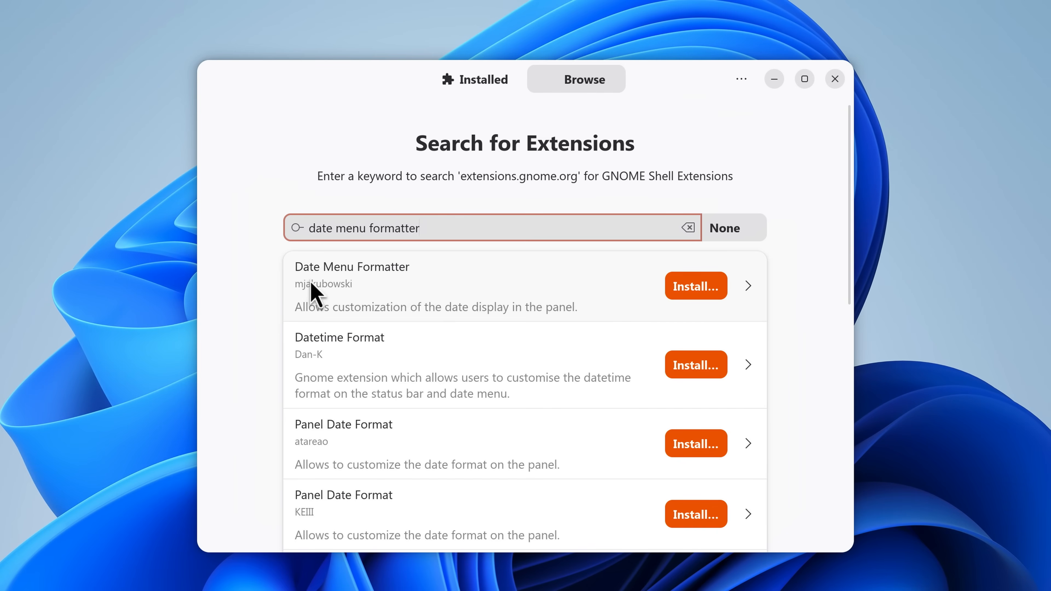
pyautogui.click(689, 293)
# - Set Date Menu Formatter's pattern to MM/dd/yy above HH : mm and check its details
pyautogui.click(669, 377)
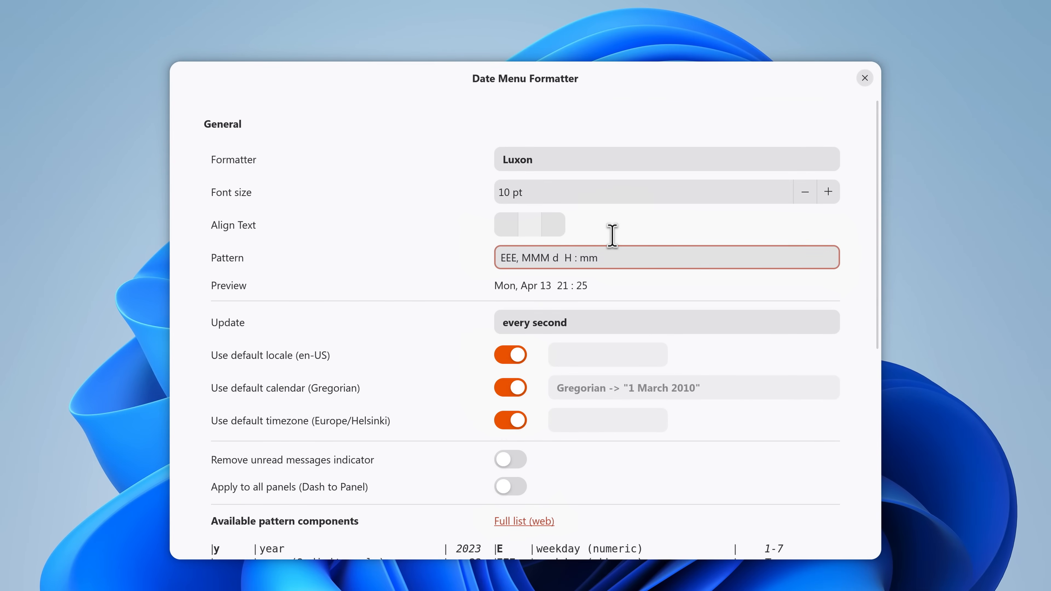
pyautogui.press('BackSpace')
pyautogui.press('BackSpace')
pyautogui.press('BackSpace')
pyautogui.press('BackSpace')
pyautogui.press('BackSpace')
pyautogui.press('BackSpace')
pyautogui.press('BackSpace')
pyautogui.press('BackSpace')
pyautogui.write('MM/ddd')
pyautogui.press('BackSpace')
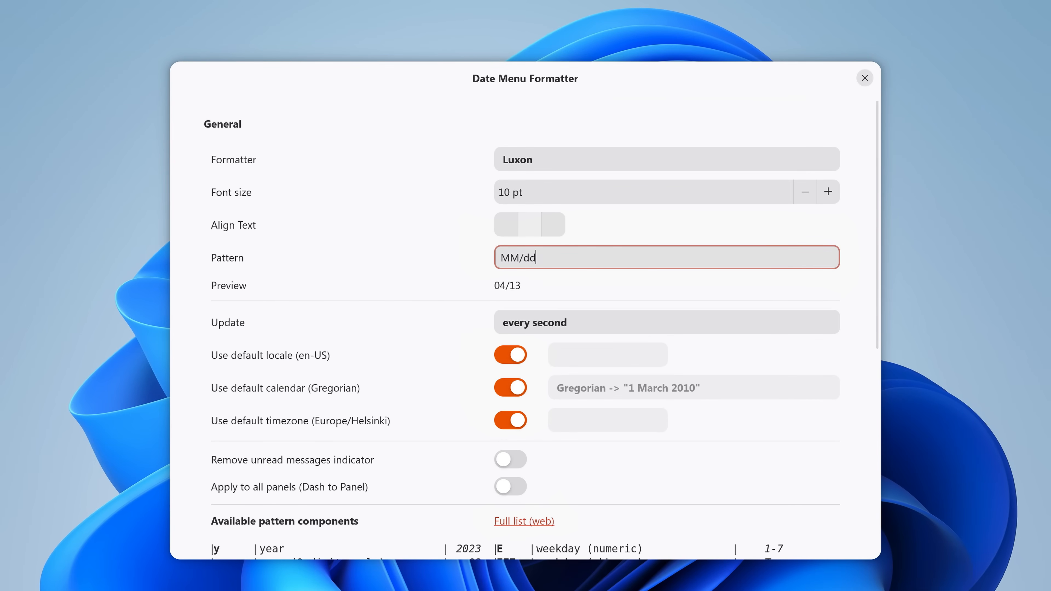
pyautogui.write('/yy\\nHH : mm')
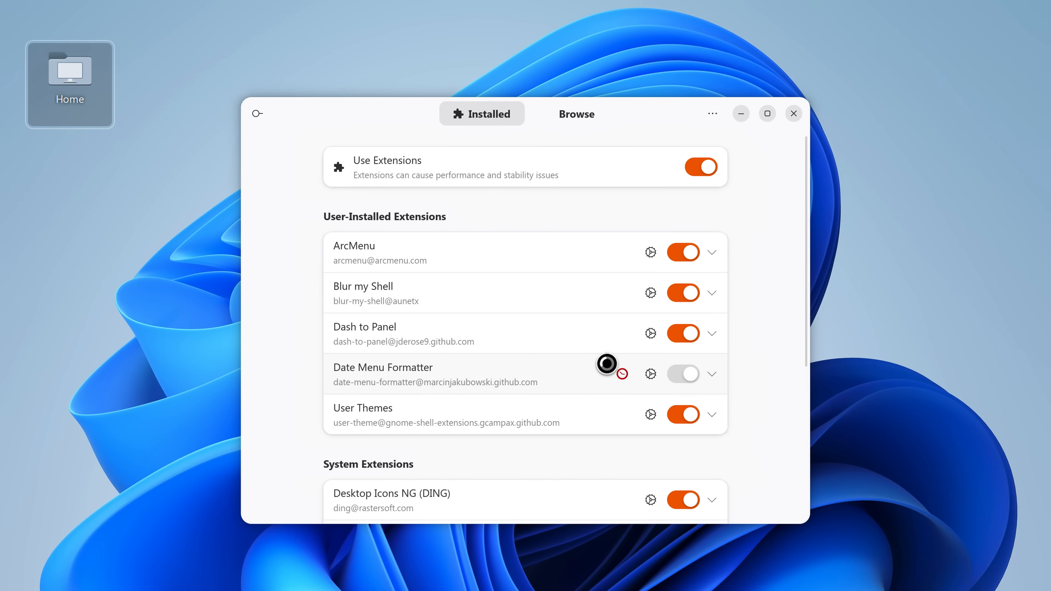
pyautogui.click(605, 362)
pyautogui.moveTo(620, 371)
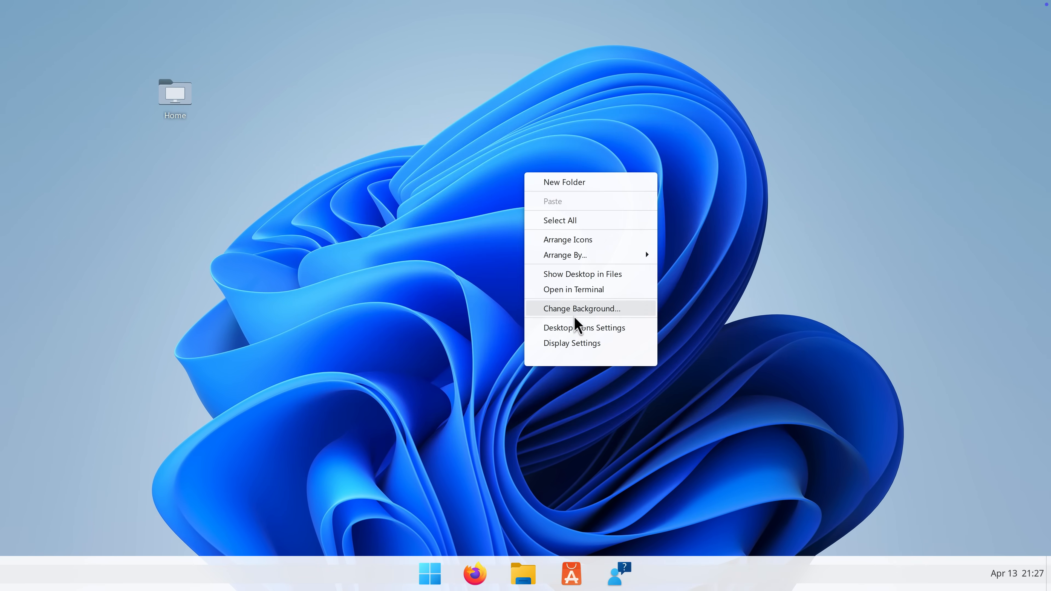
pyautogui.click(395, 227)
# - Switch off Show Home Folder in the desktop icon settings
pyautogui.rightClick(468, 150)
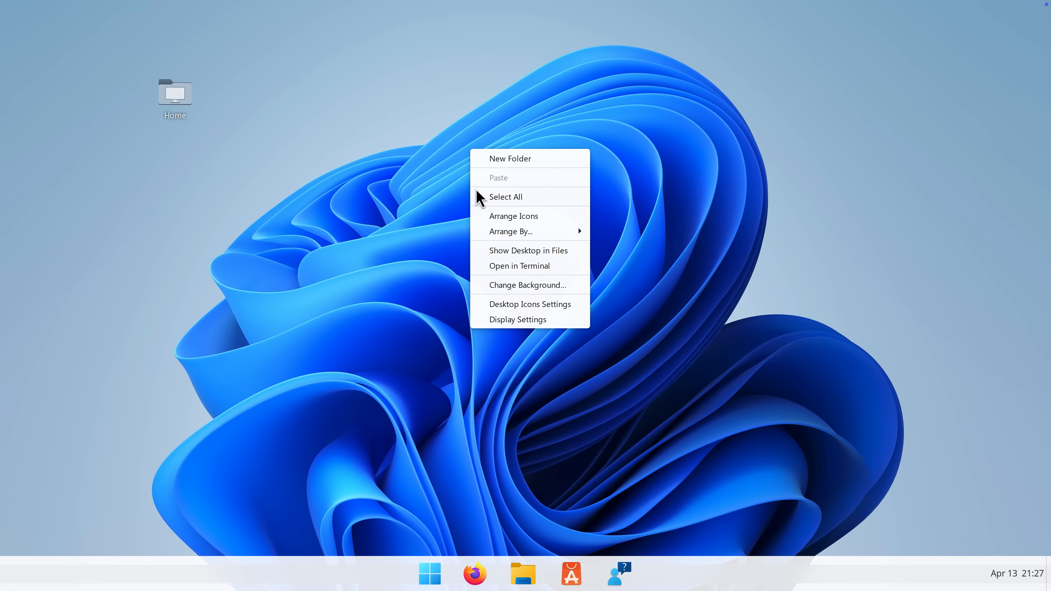
pyautogui.click(516, 307)
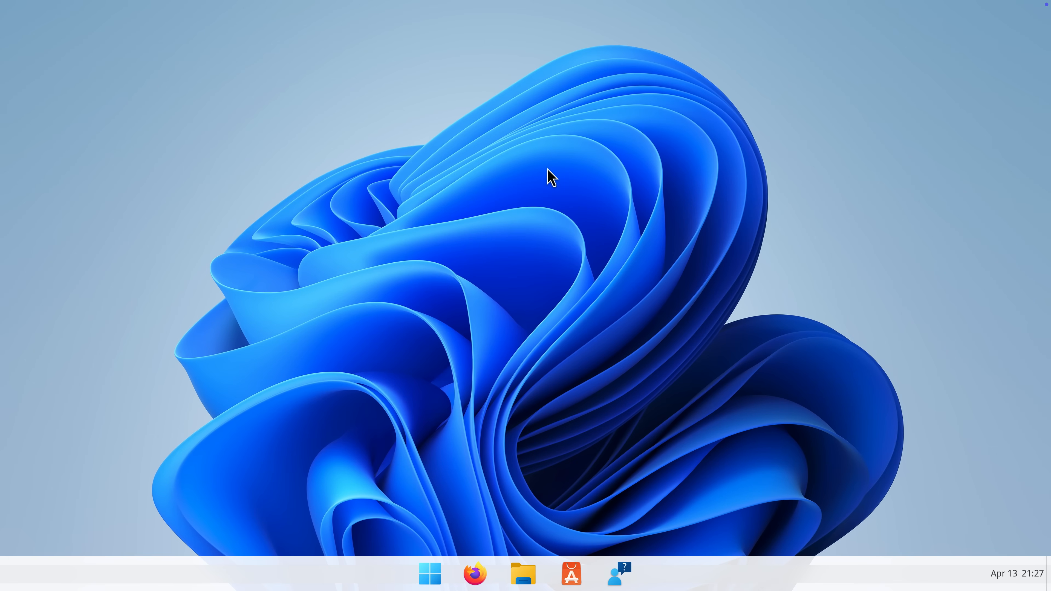
pyautogui.moveTo(664, 118); pyautogui.dragTo(421, 372)
# - Launch GNOME Tweaks from the ArcMenu search, then close it
pyautogui.click(431, 566)
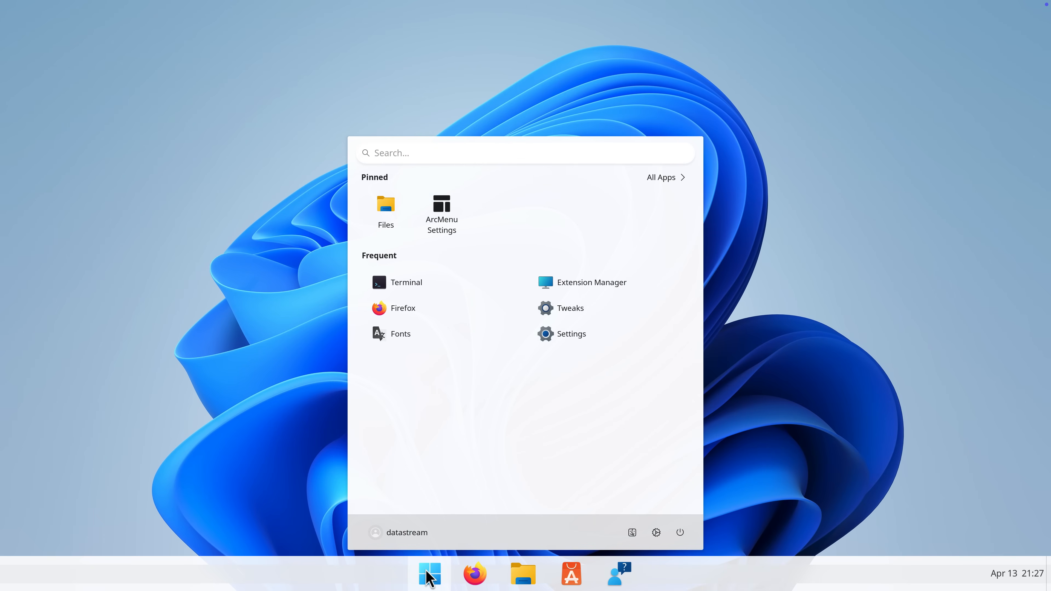
pyautogui.write('tweaks')
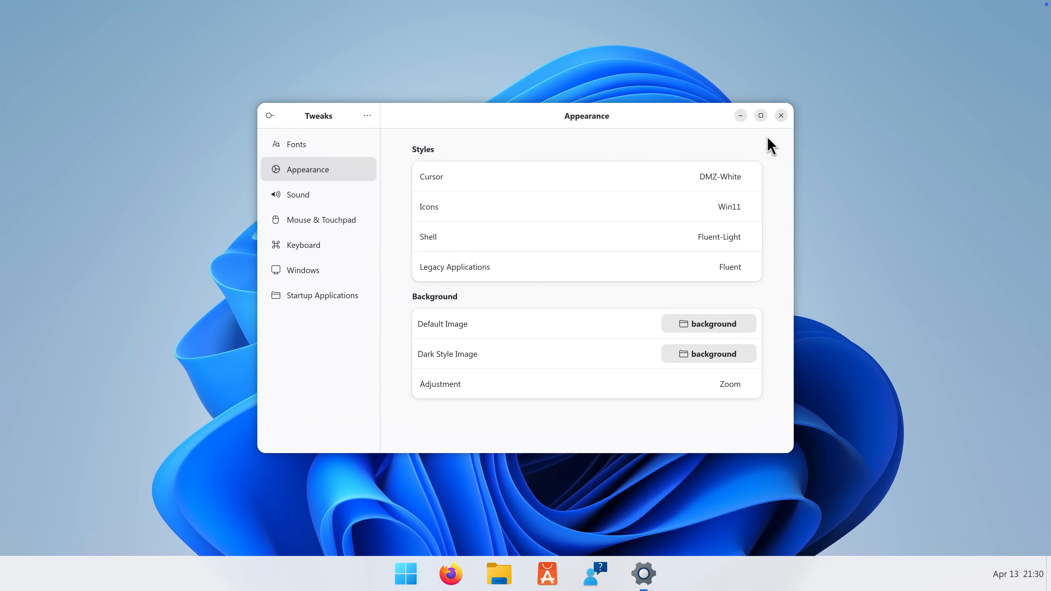
pyautogui.click(781, 116)
# - Browse ArcMenu's All Apps list, then open Files at the Home folder
pyautogui.click(430, 575)
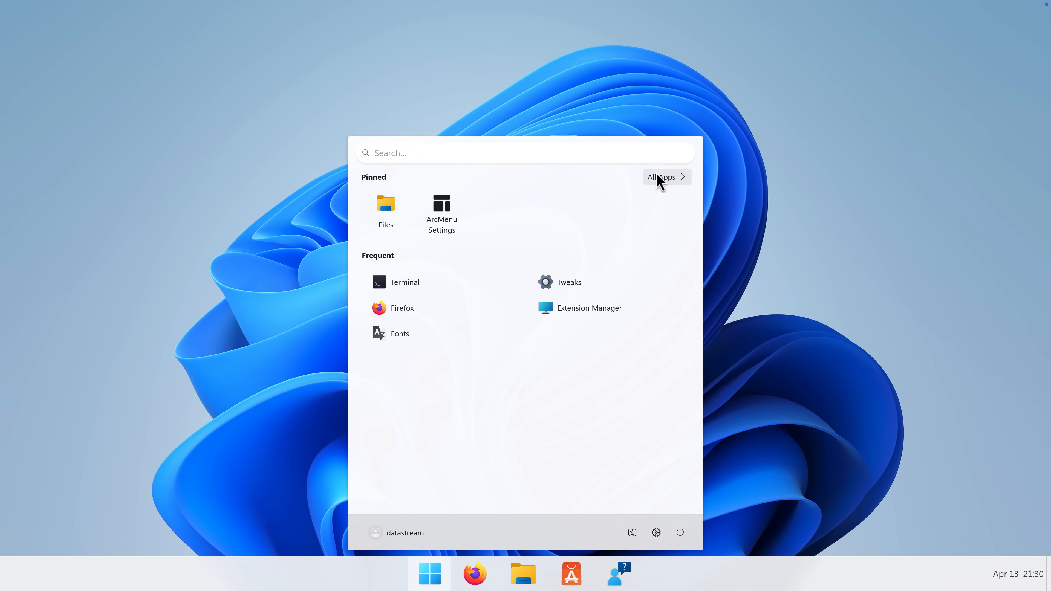
pyautogui.click(663, 178)
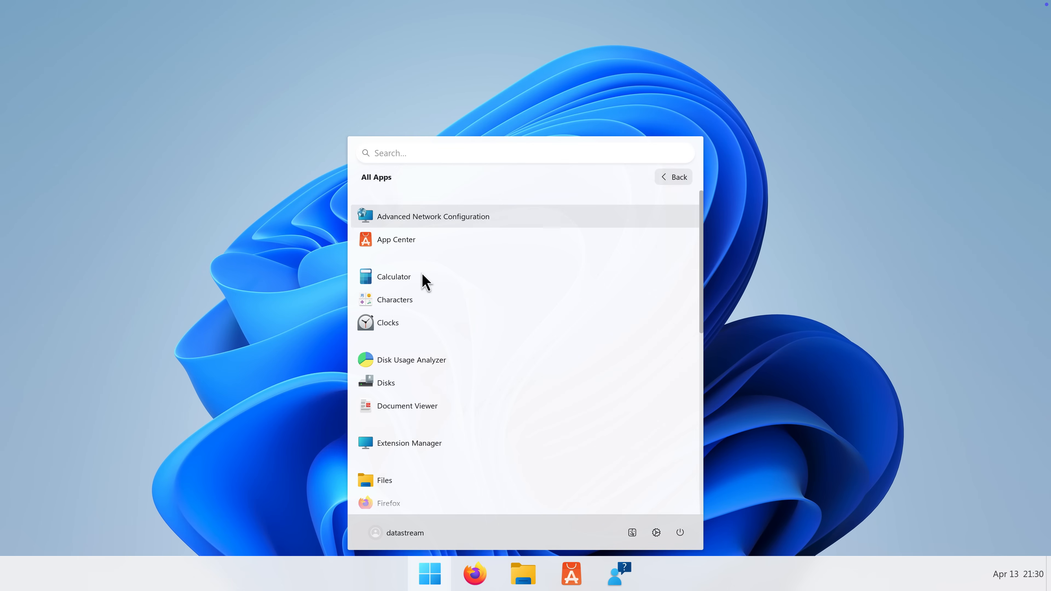
pyautogui.scroll(-5, 487, 286)
pyautogui.scroll(5, 422, 288)
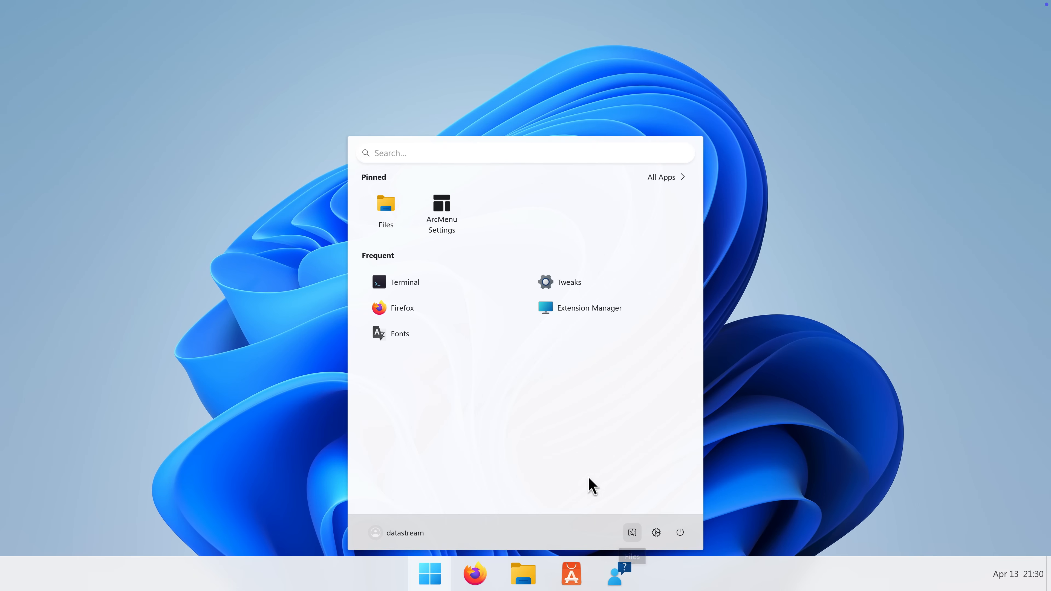
pyautogui.click(626, 534)
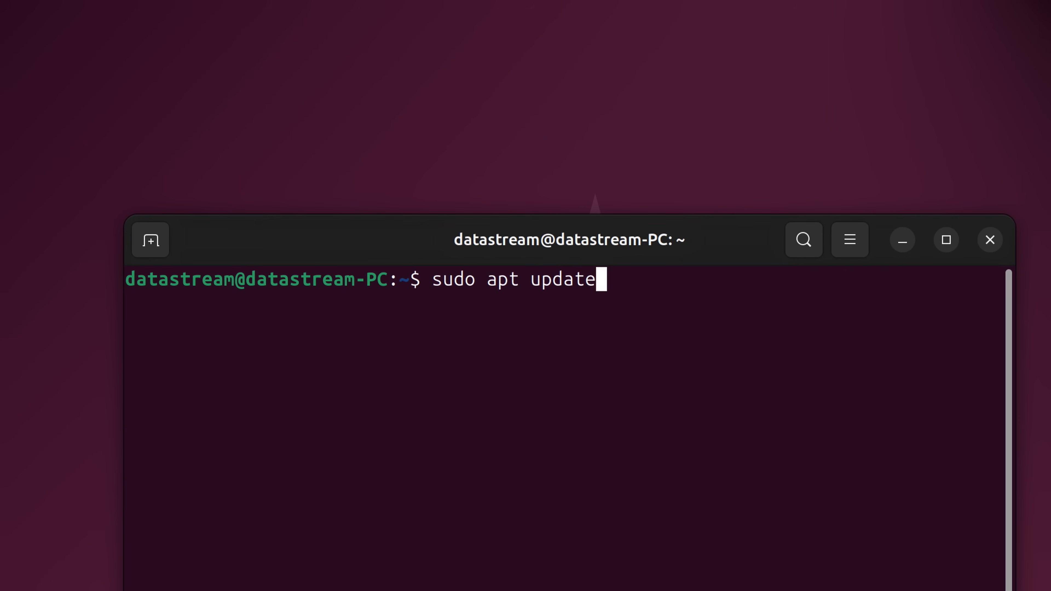
# - In Terminal, run sudo apt update with the account password and install git and gnome-tweaks
pyautogui.press('Return')
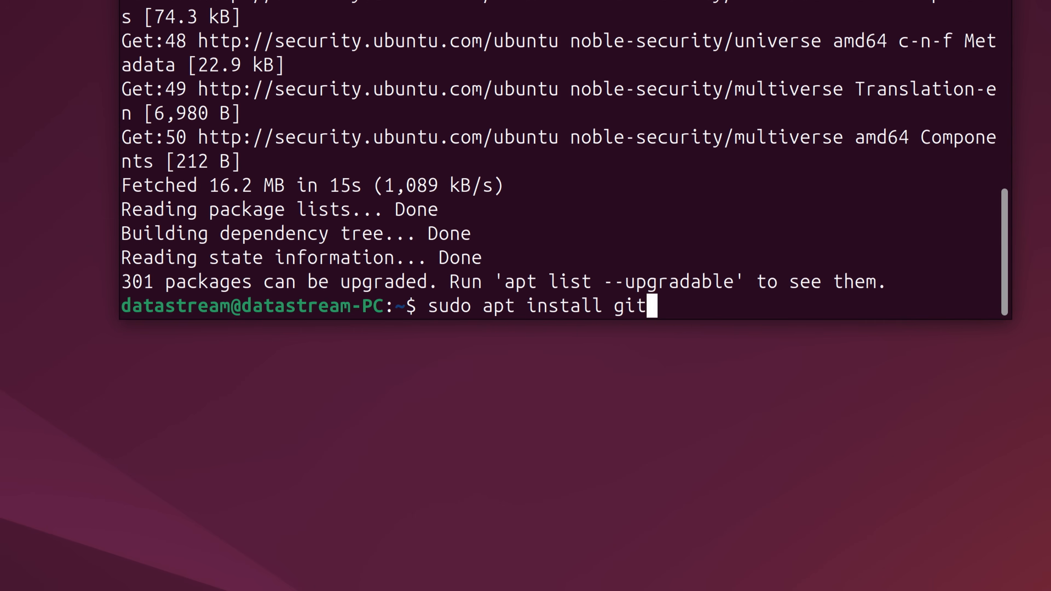
pyautogui.press('Return')
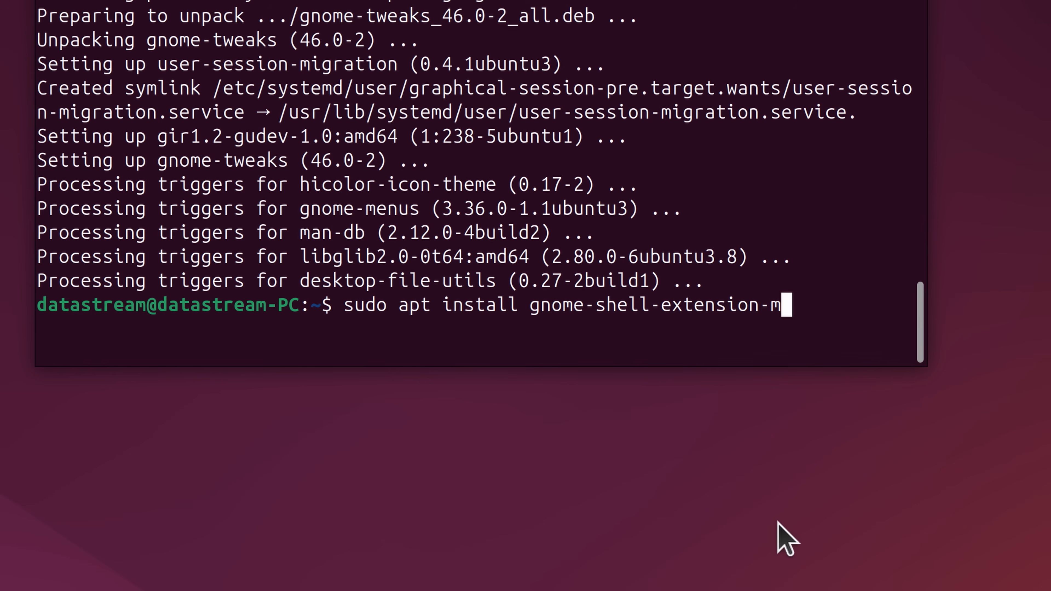
pyautogui.write('anage')
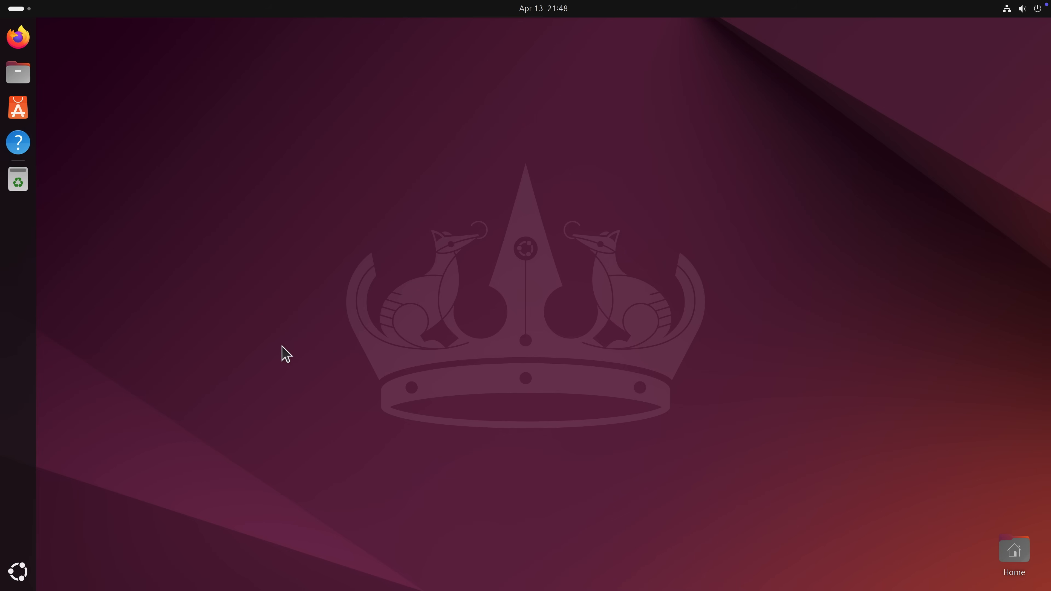
pyautogui.click(18, 571)
# - Launch Extension Manager and install the User Themes extension from Browse
pyautogui.write('extensi')
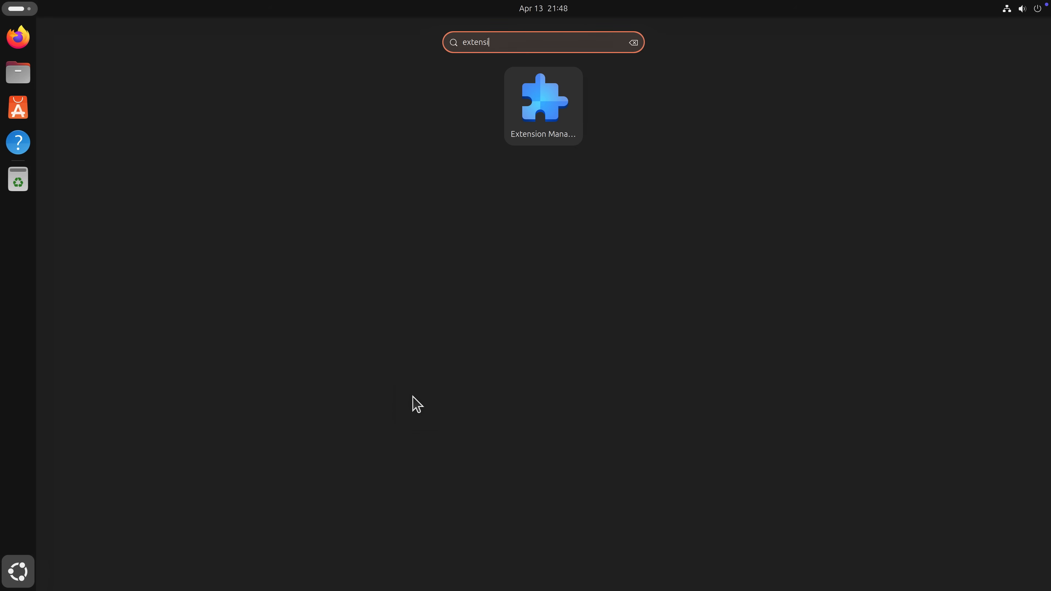
pyautogui.press('Return')
pyautogui.click(522, 120)
pyautogui.write('us')
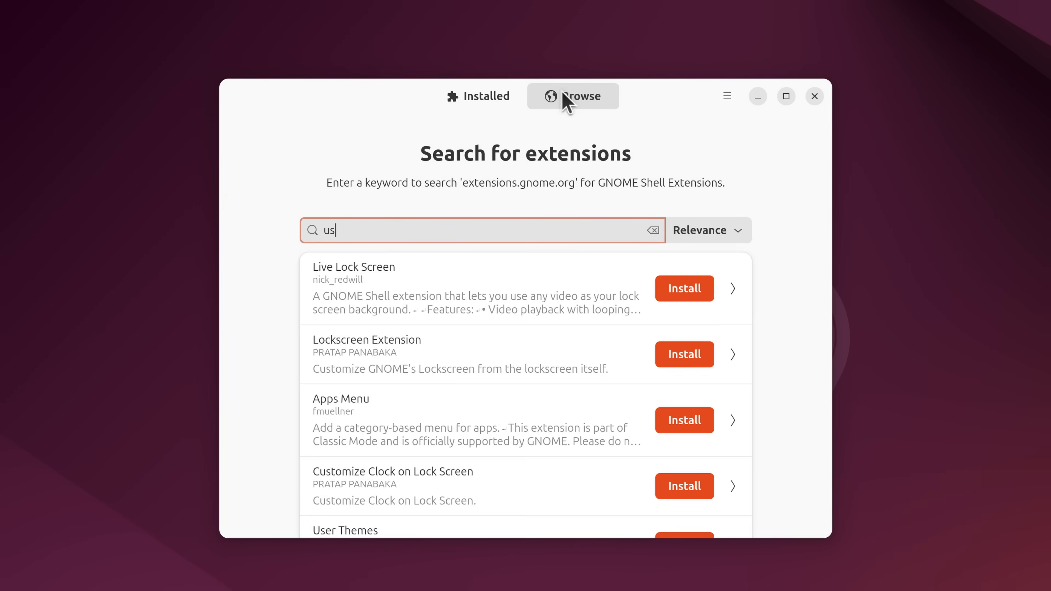
pyautogui.write('er themes')
pyautogui.click(682, 278)
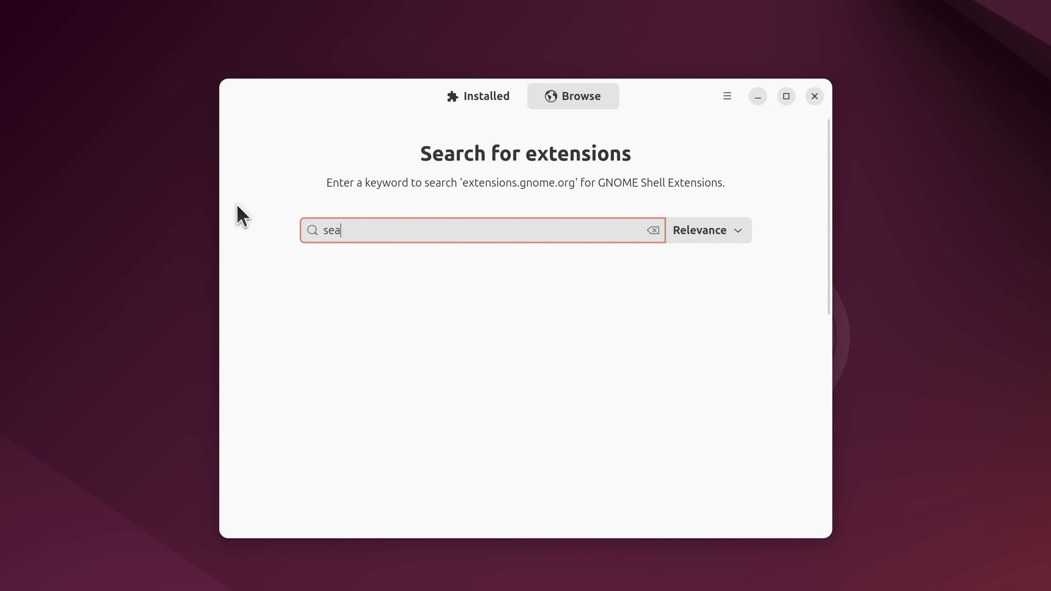
# - Install Search Light, Dash2Dock Animated, Coverflow Alt-Tab and Compiz alike magic lamp effect extensions
pyautogui.write('rch light')
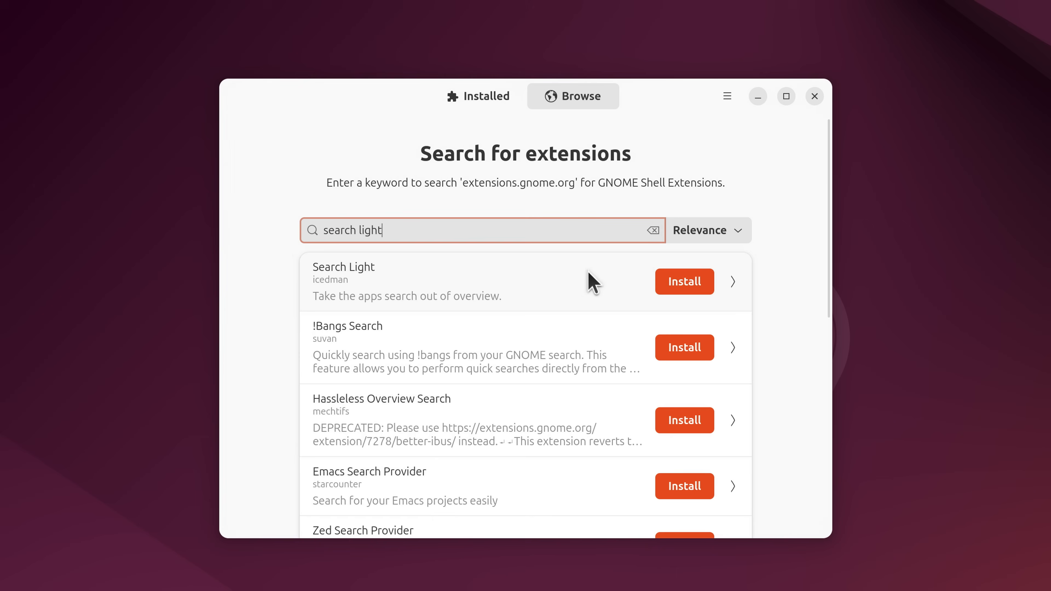
pyautogui.click(674, 280)
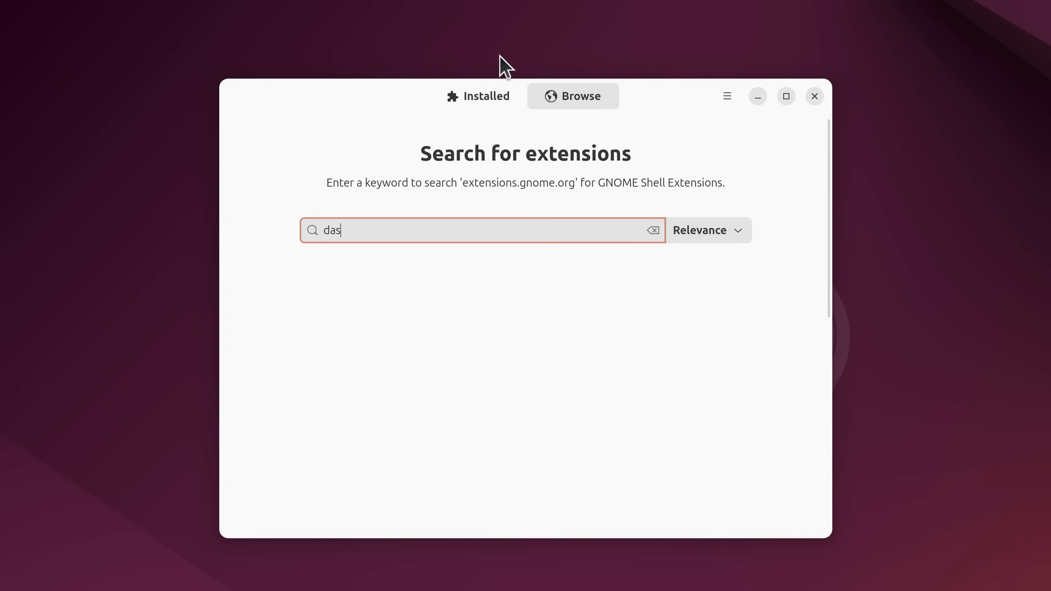
pyautogui.write('h2dock animat')
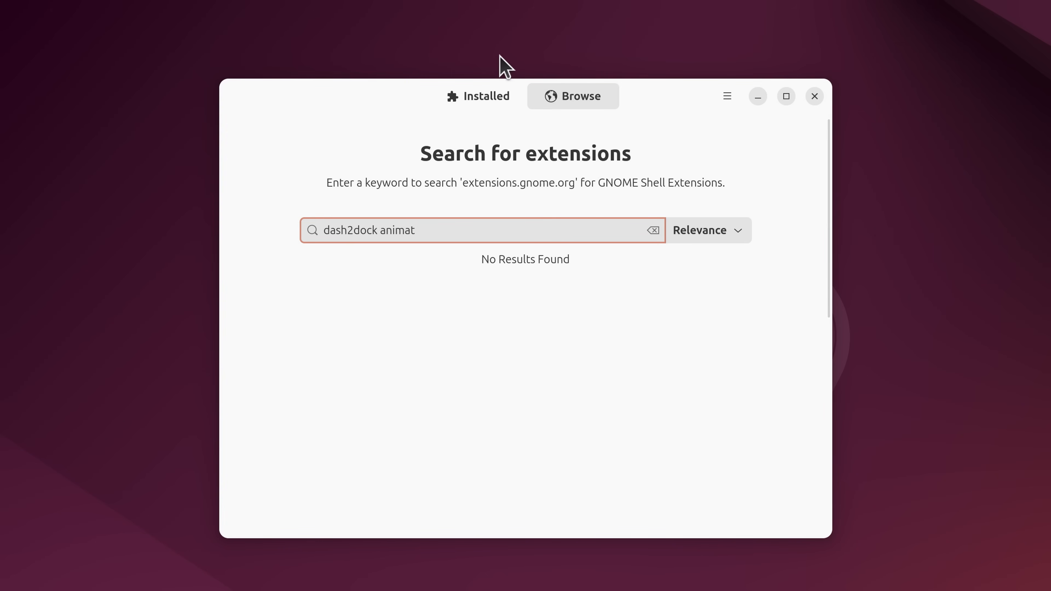
pyautogui.write('ed')
pyautogui.click(693, 280)
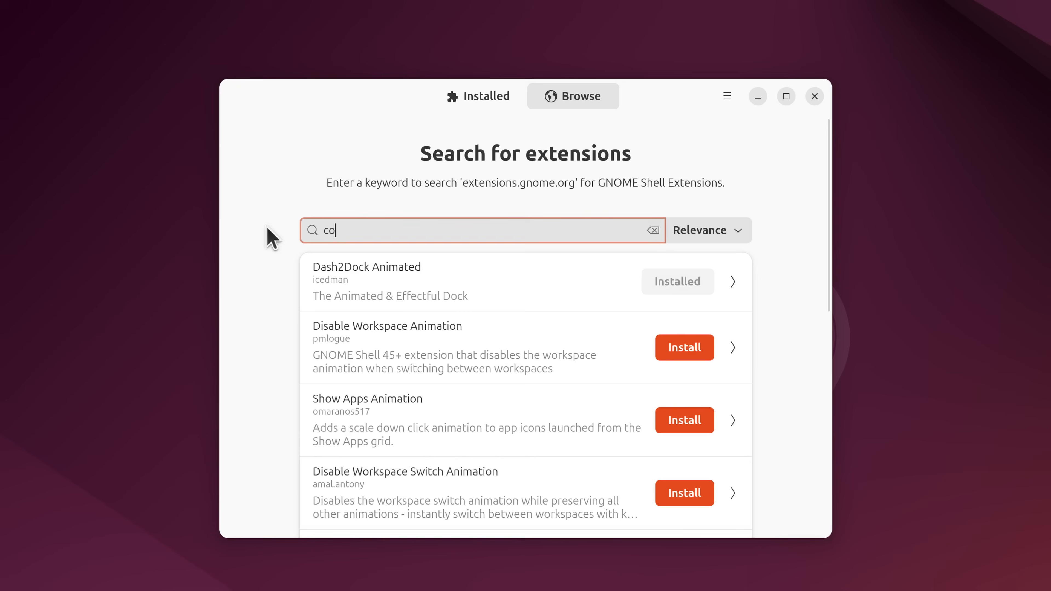
pyautogui.write('verflow alt-tab')
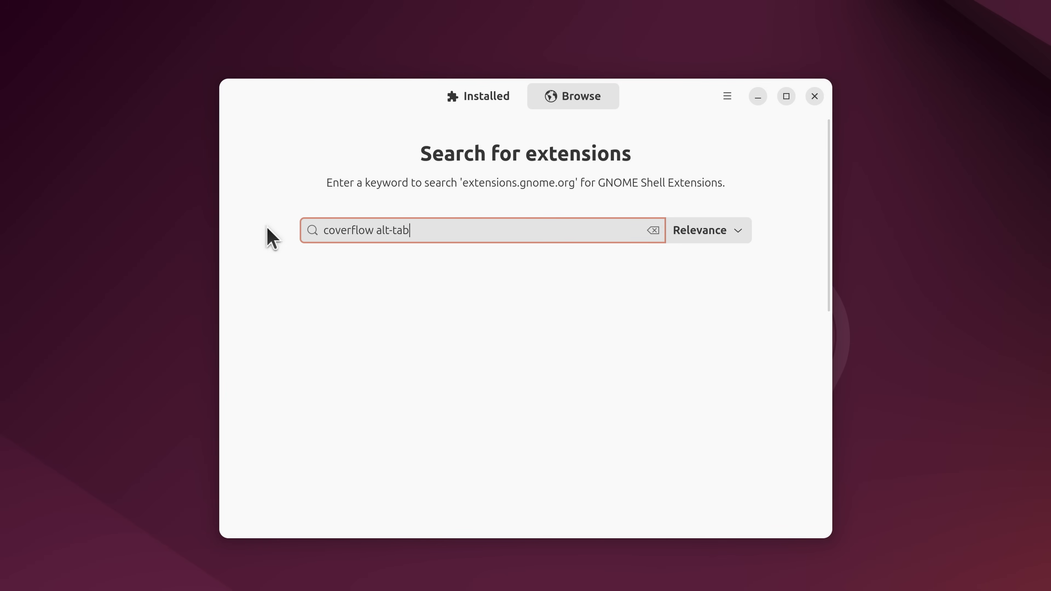
pyautogui.click(690, 283)
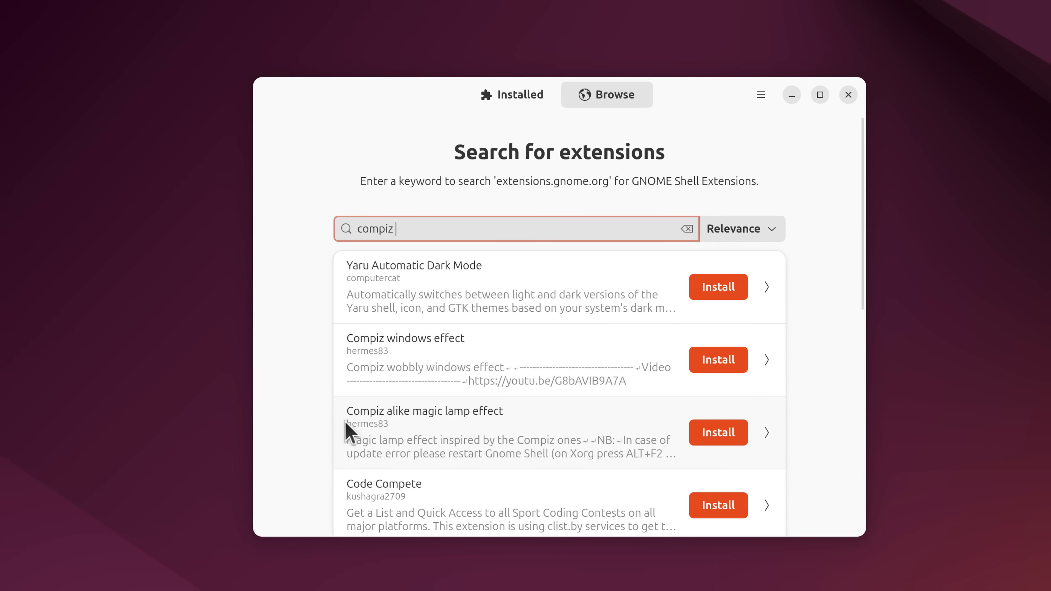
pyautogui.click(682, 432)
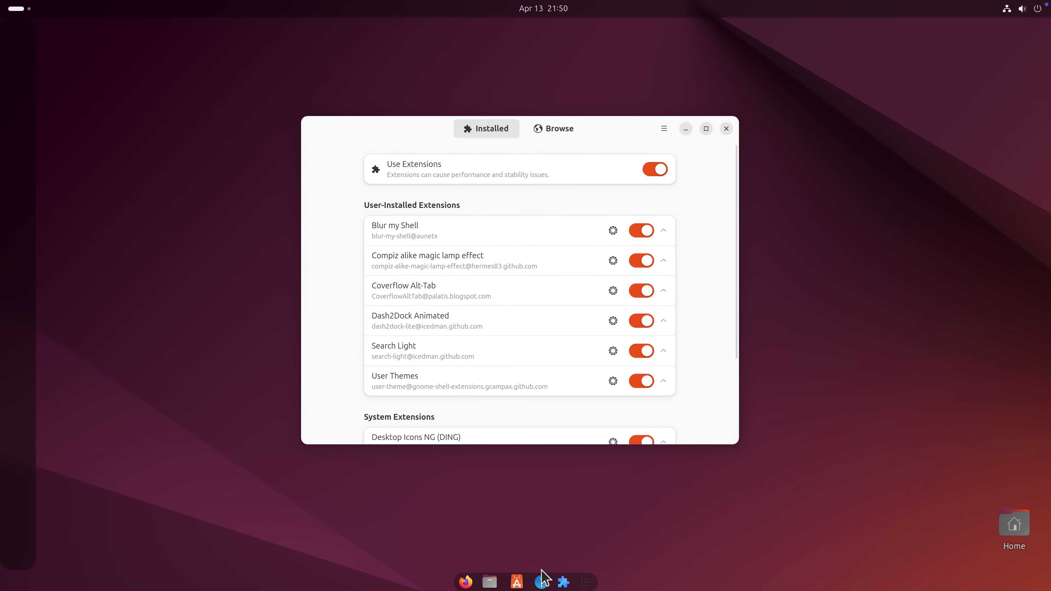
# - Switch off the built-in Ubuntu Dock extension
pyautogui.scroll(-5, 516, 239)
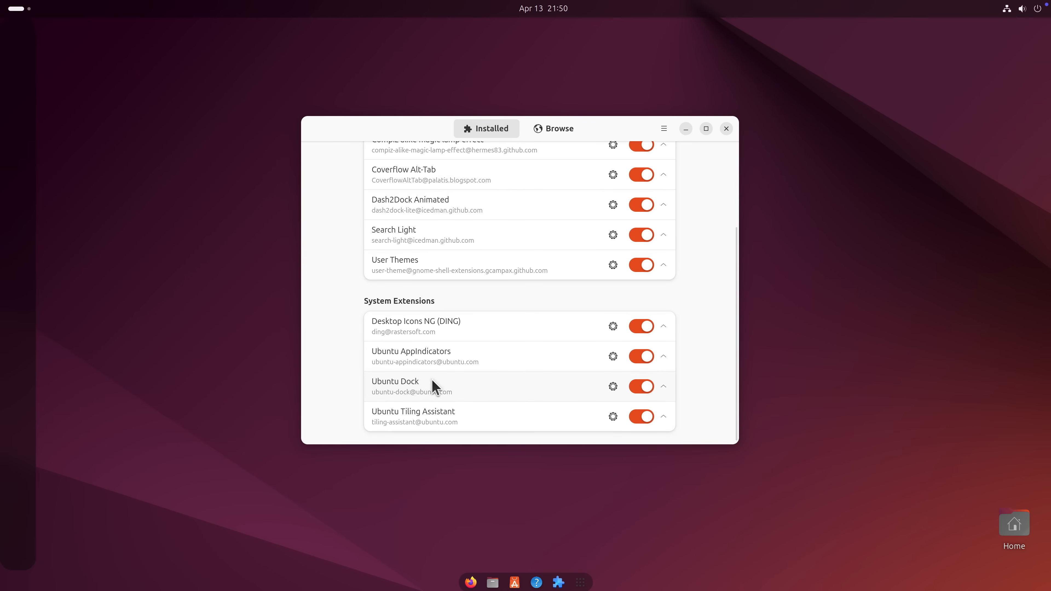
pyautogui.click(645, 393)
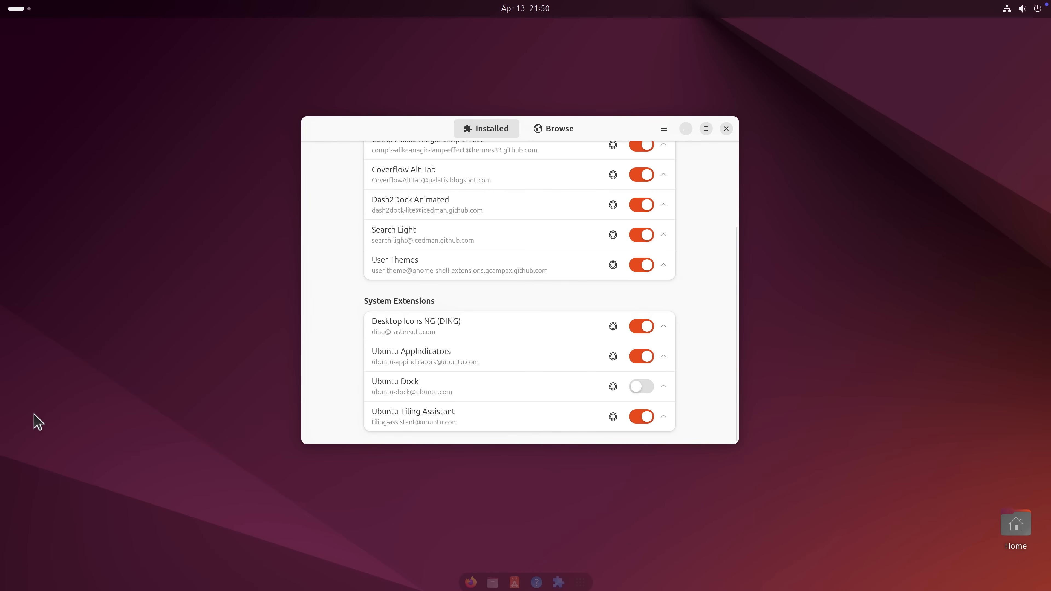
pyautogui.scroll(5, 719, 327)
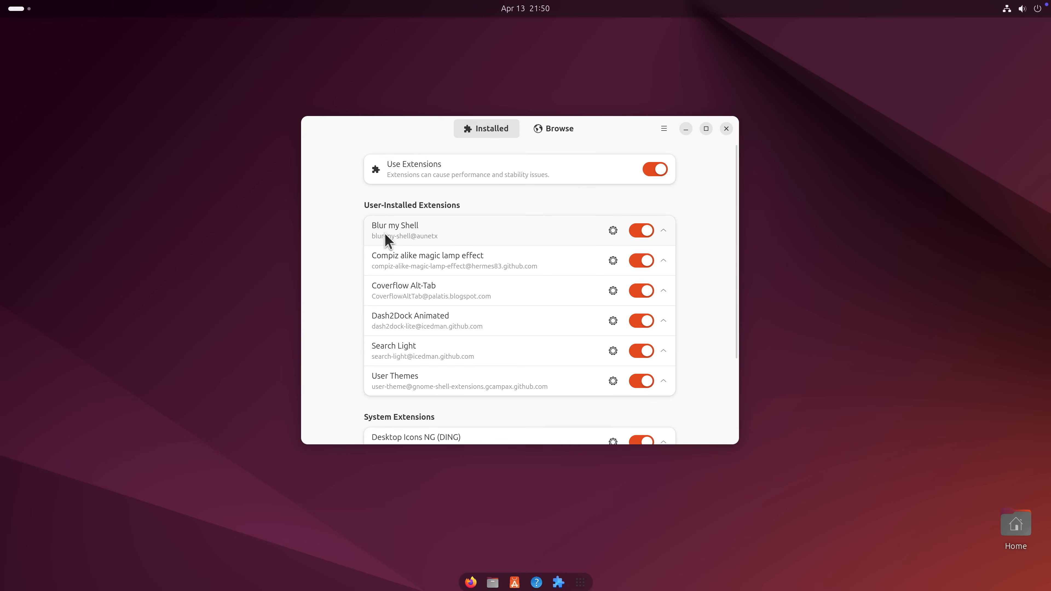
# - Turn on Applications blur in Blur my Shell's Applications settings
pyautogui.click(613, 231)
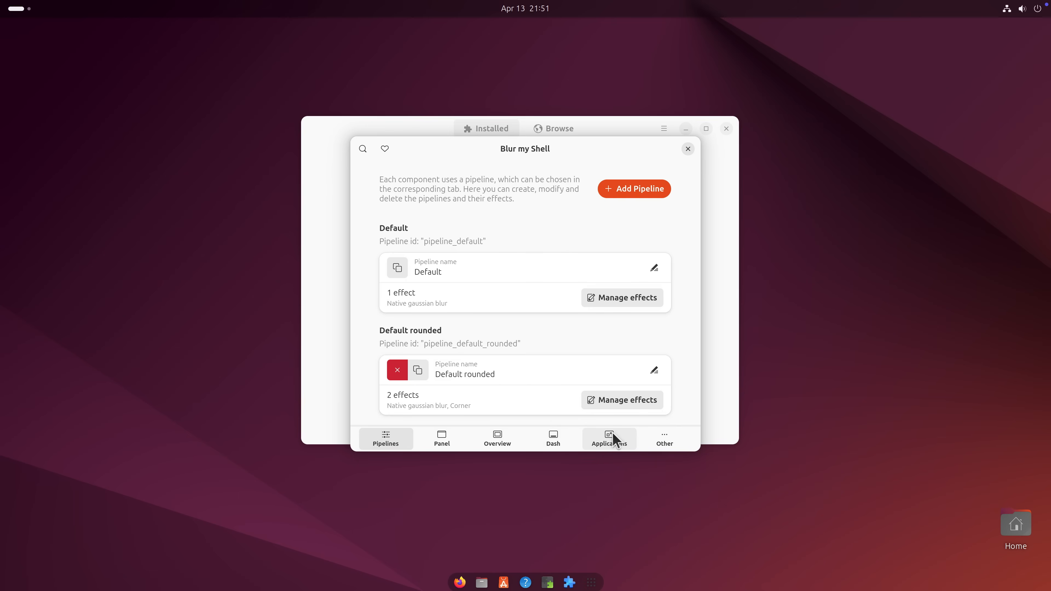
pyautogui.click(614, 437)
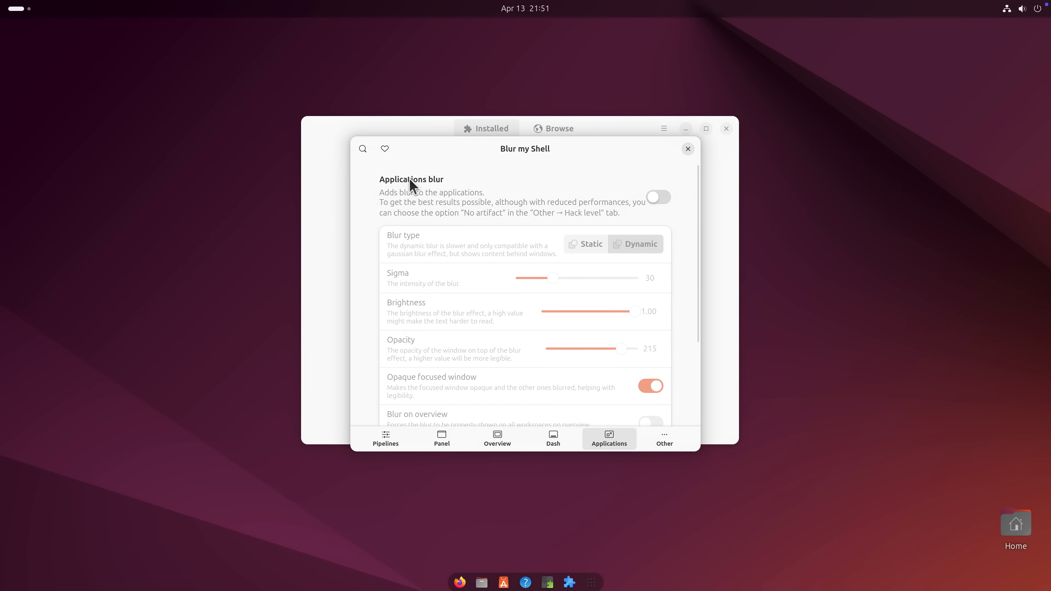
pyautogui.click(658, 193)
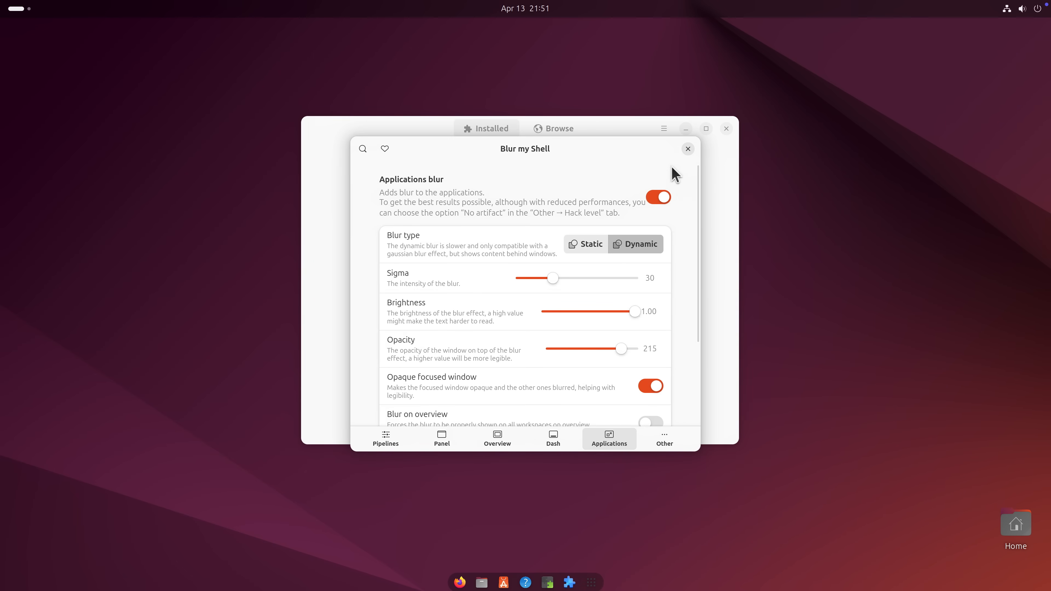
pyautogui.click(687, 150)
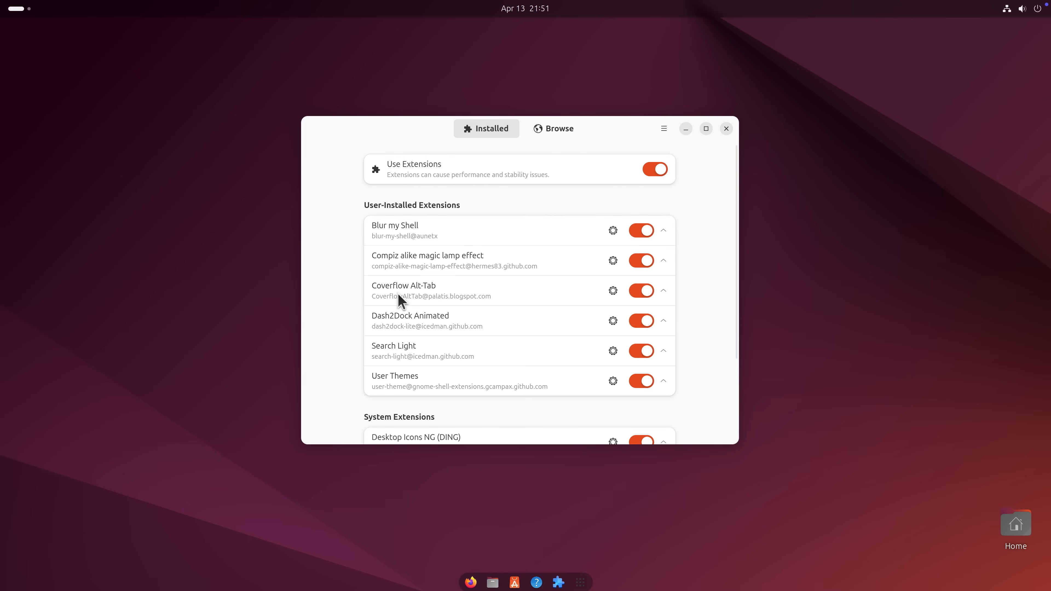
pyautogui.click(630, 267)
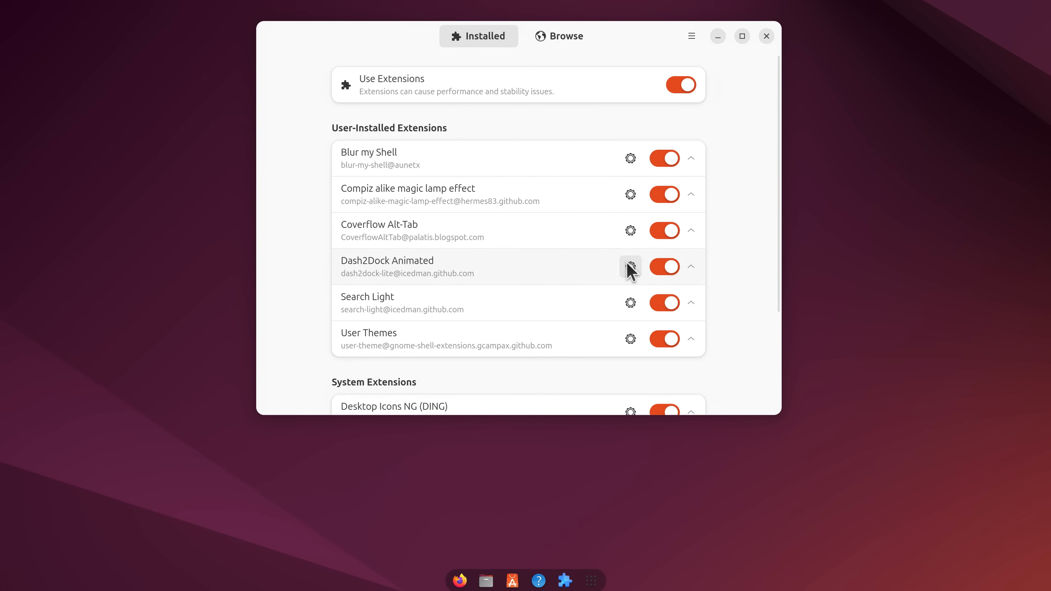
# - Set separator thickness to 1px and max out dock padding, edge distance and corner radius
pyautogui.scroll(5, 334, 244)
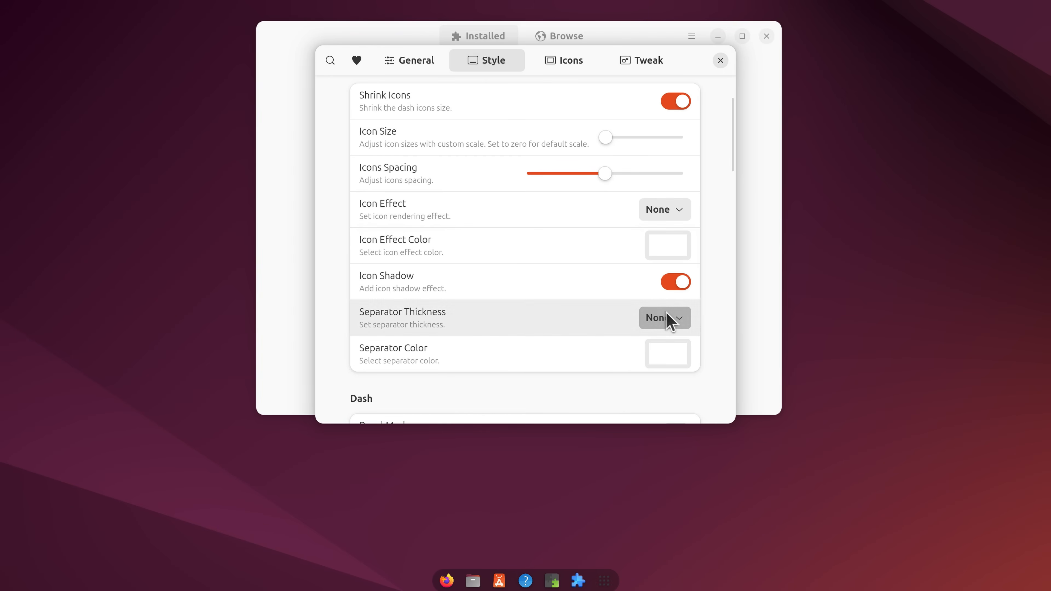
pyautogui.click(664, 317)
pyautogui.click(663, 360)
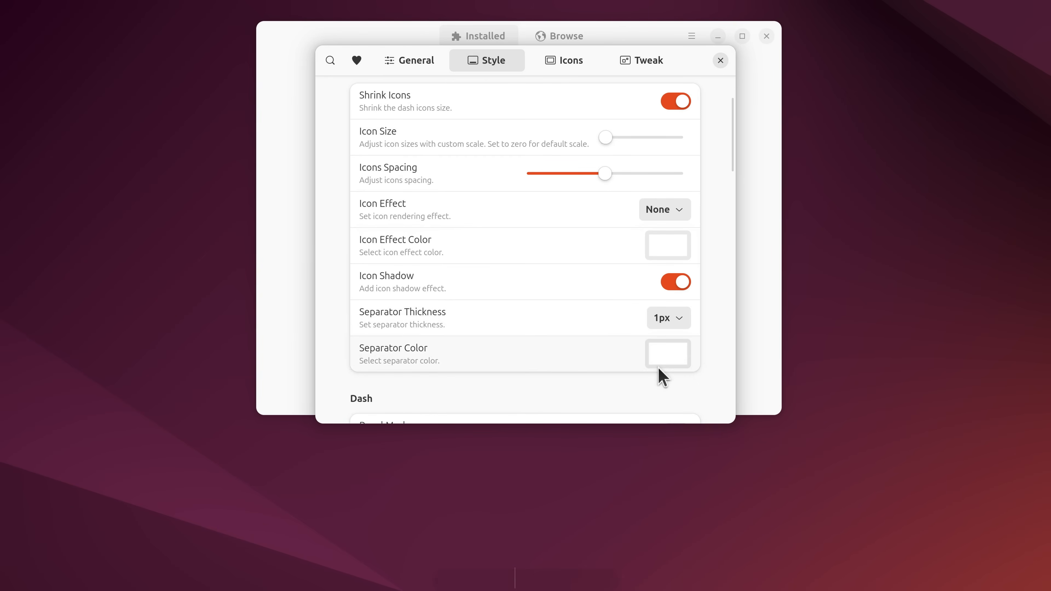
pyautogui.scroll(-5, 606, 205)
pyautogui.moveTo(602, 197); pyautogui.dragTo(815, 235)
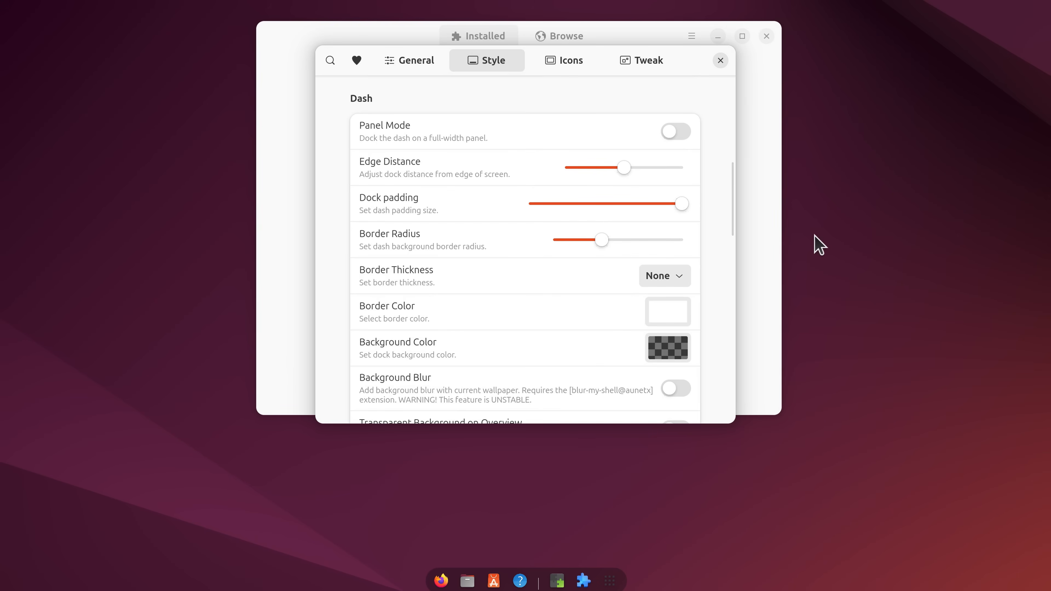
pyautogui.moveTo(622, 163); pyautogui.dragTo(727, 164)
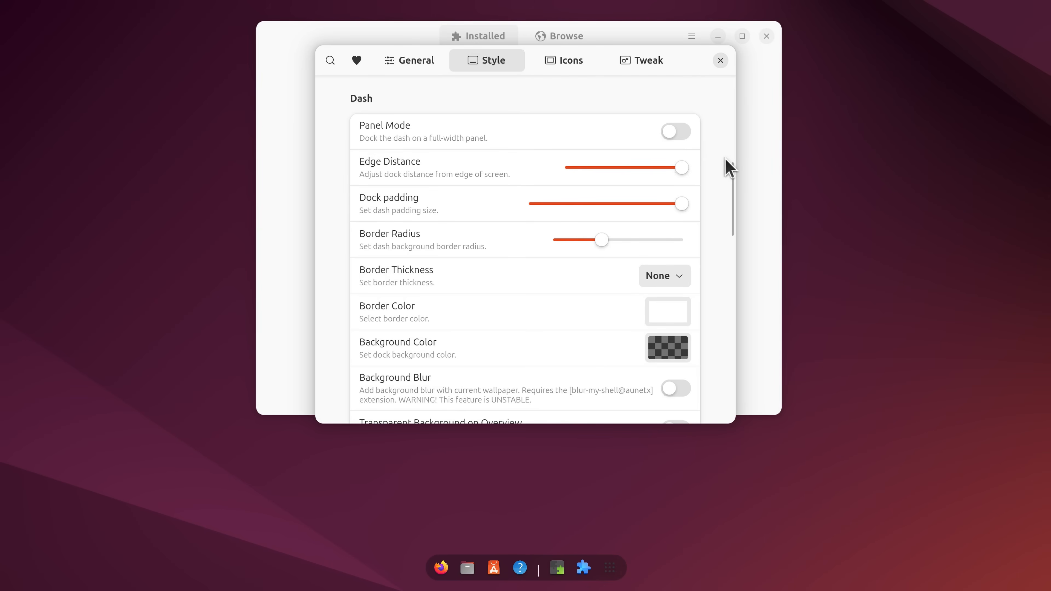
pyautogui.moveTo(600, 239); pyautogui.dragTo(716, 240)
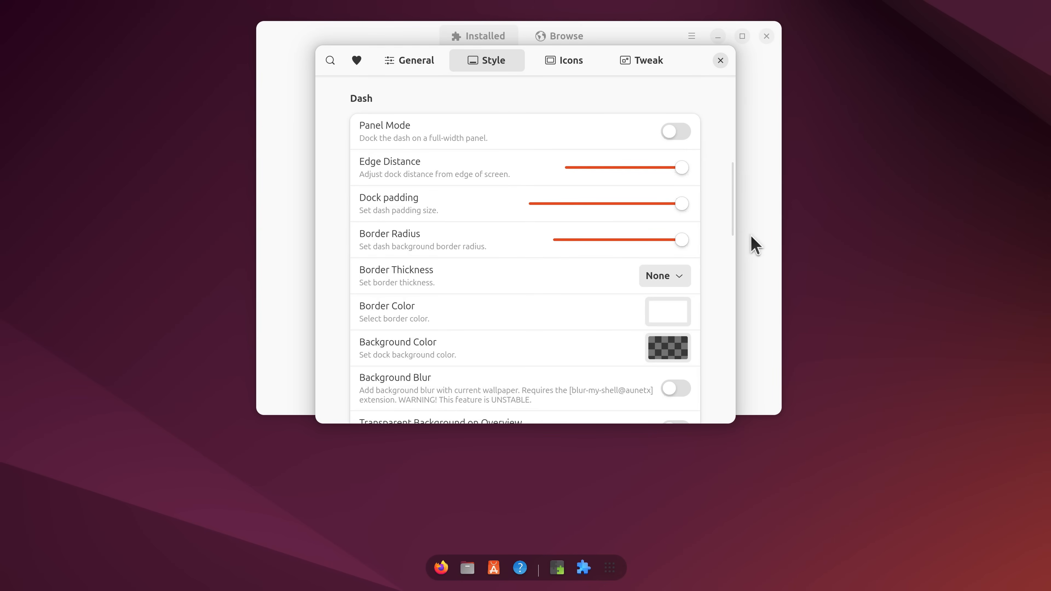
# - Enlarge dock icons, add a partly transparent 1px border, and fully round customized labels
pyautogui.scroll(10, 612, 229)
pyautogui.moveTo(623, 222); pyautogui.dragTo(650, 222)
pyautogui.click(421, 243)
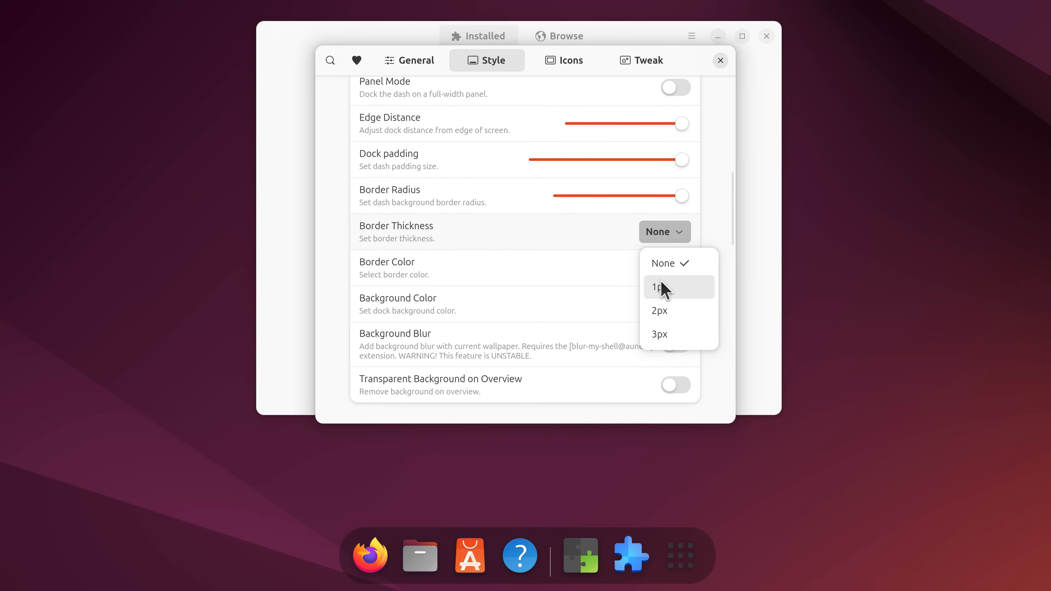
pyautogui.click(662, 288)
pyautogui.click(678, 250)
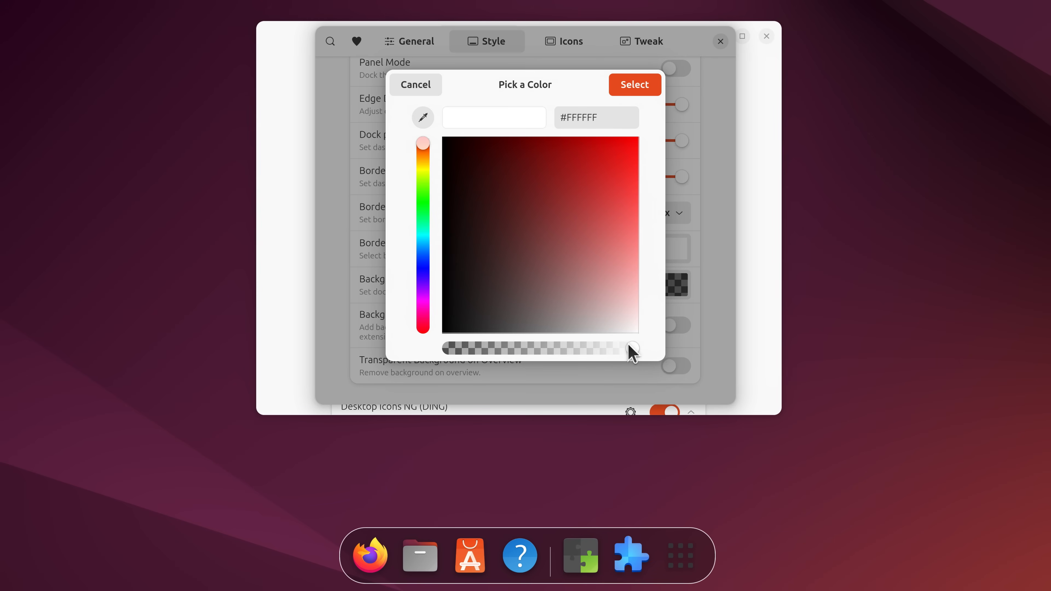
pyautogui.click(559, 349)
pyautogui.moveTo(559, 350); pyautogui.dragTo(541, 347)
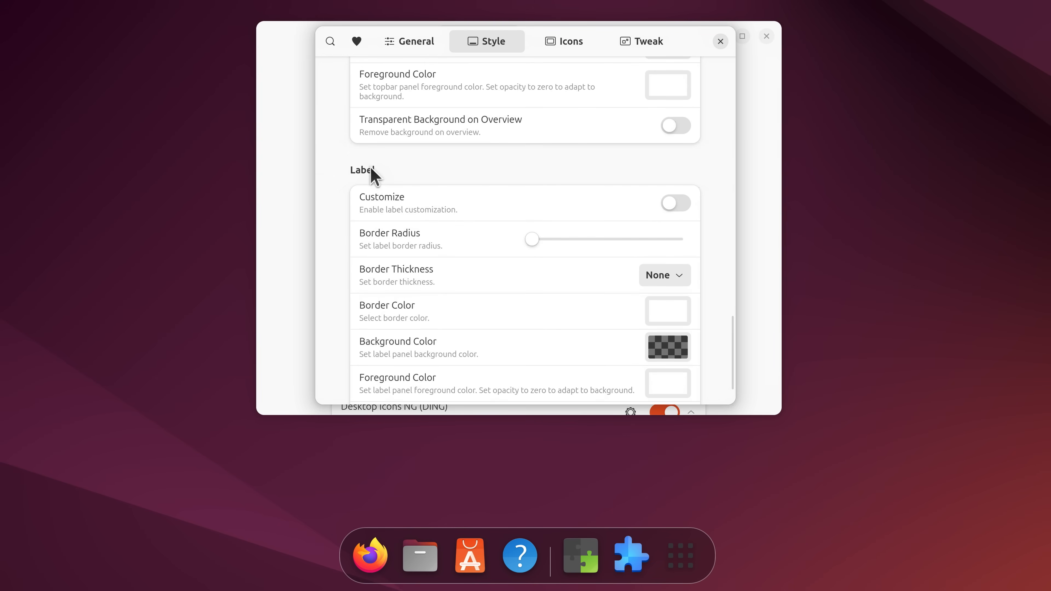
pyautogui.click(677, 204)
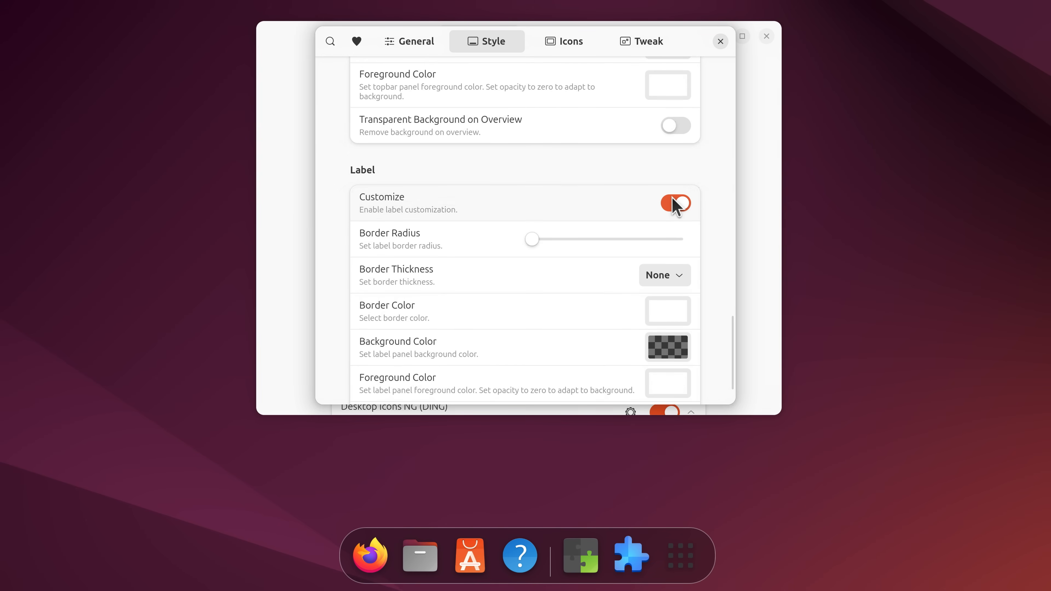
pyautogui.moveTo(565, 238); pyautogui.dragTo(756, 237)
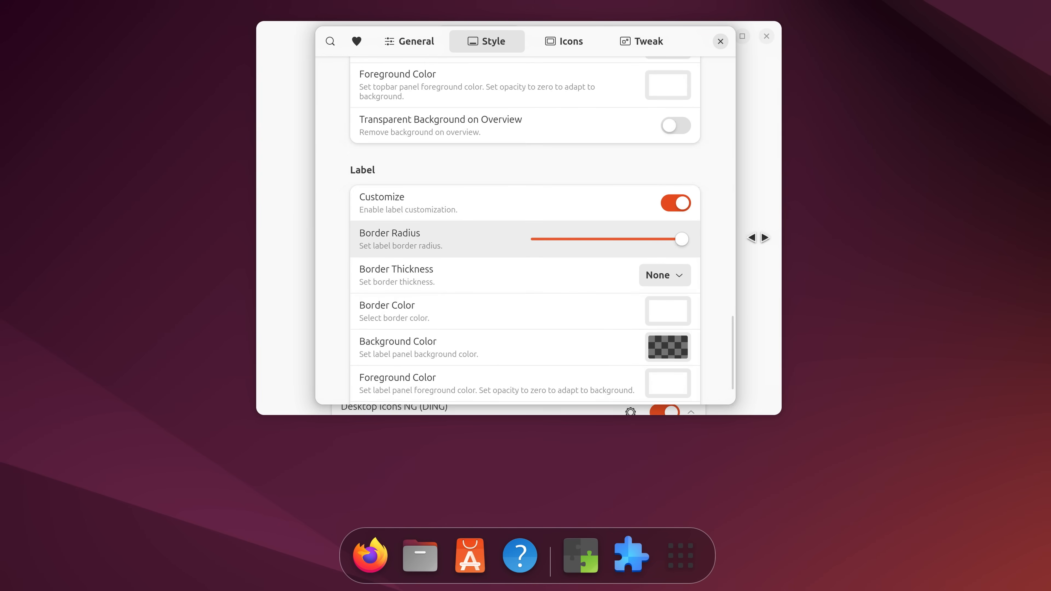
# - Hide the Apps icon, show Trash and Downloads in the dock, and set magnification to 0.20
pyautogui.click(570, 41)
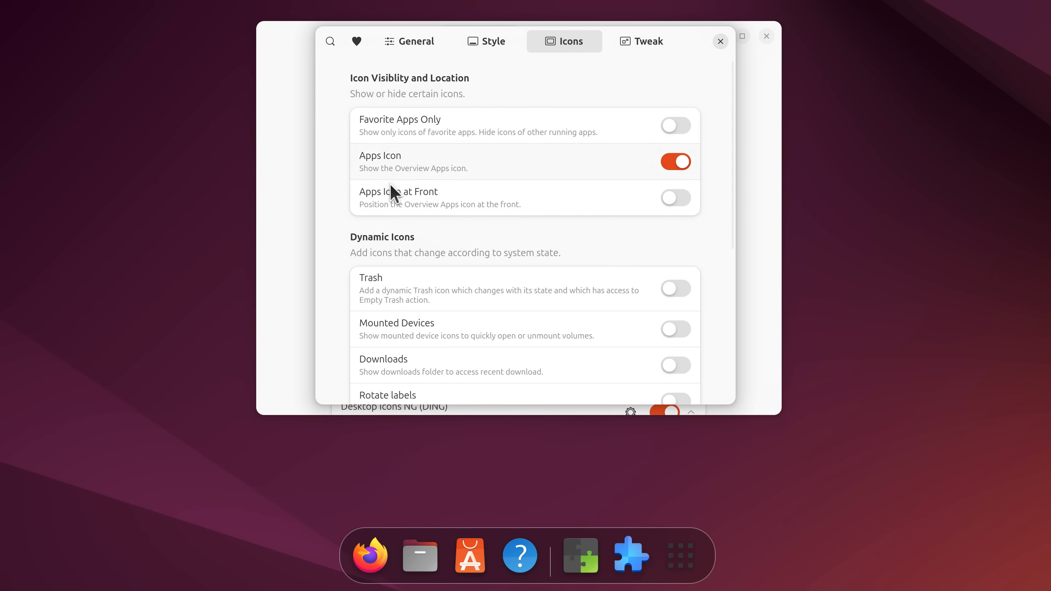
pyautogui.click(679, 163)
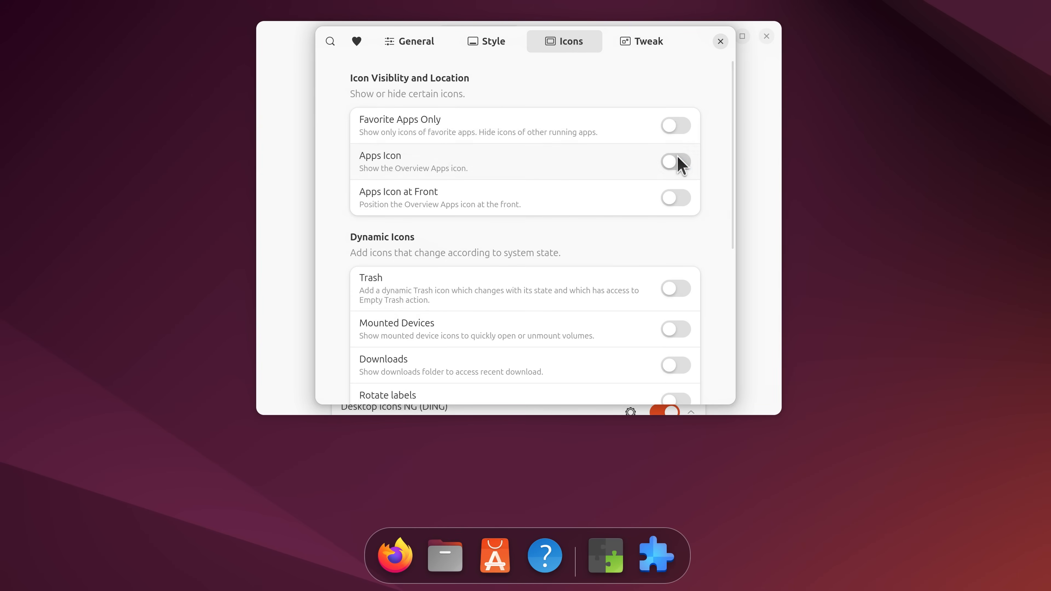
pyautogui.click(679, 290)
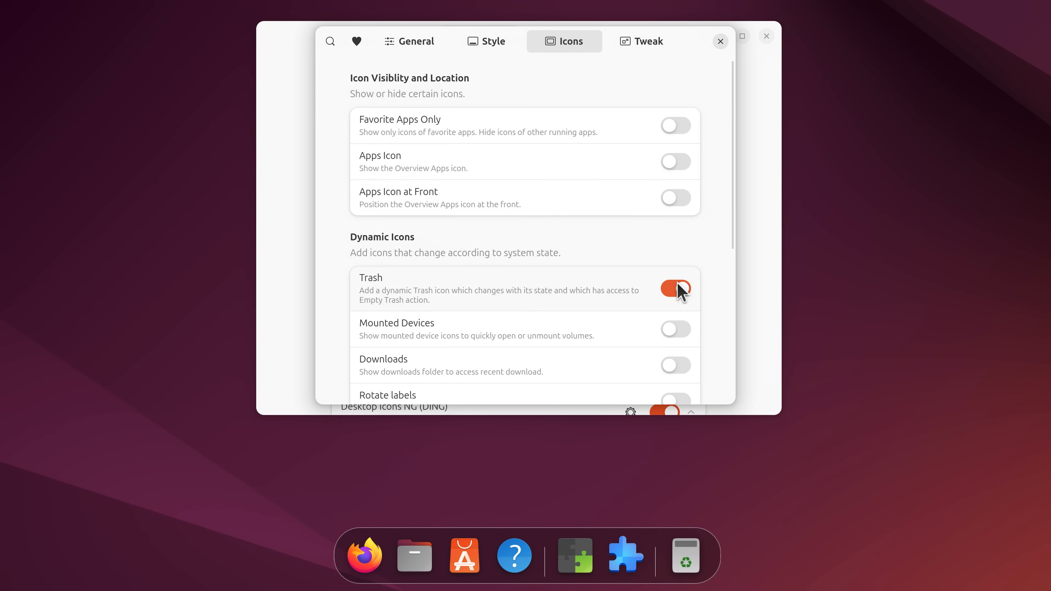
pyautogui.click(675, 365)
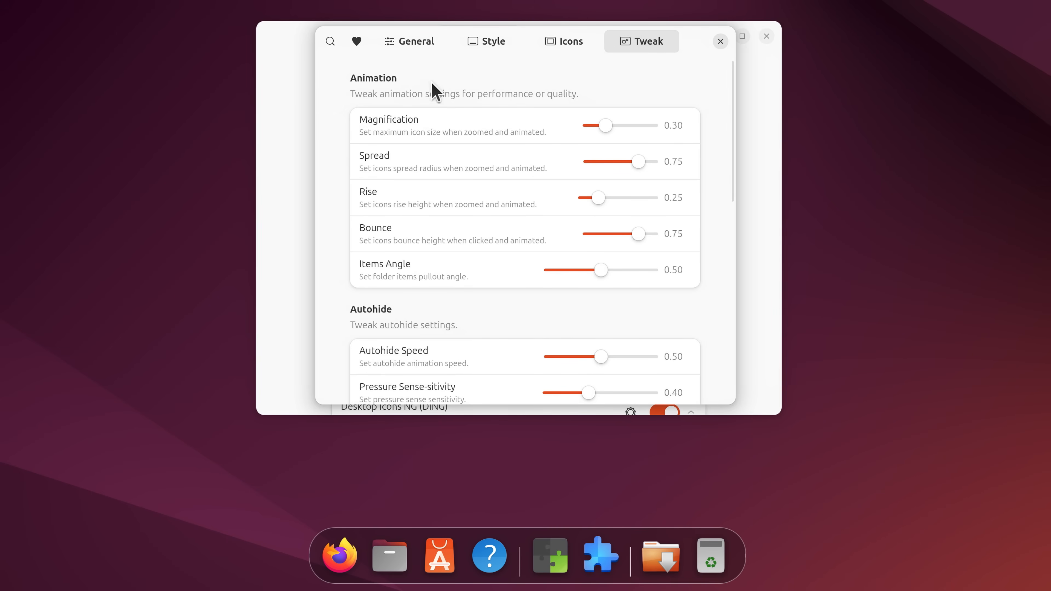
pyautogui.moveTo(606, 125); pyautogui.dragTo(599, 165)
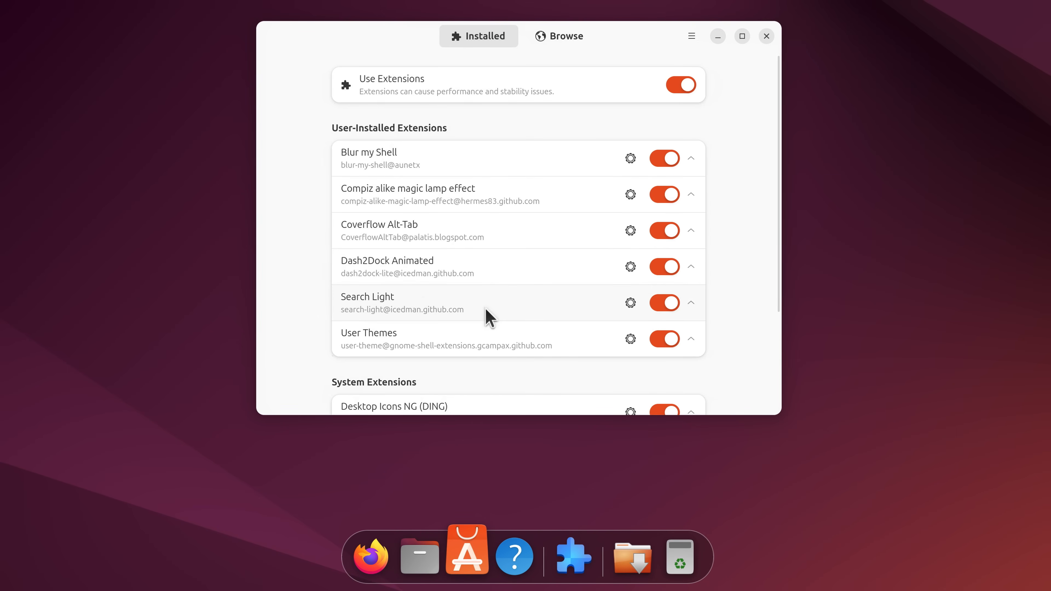
# - Make Search Light's border colour semi-transparent and push its border radius to maximum
pyautogui.click(630, 302)
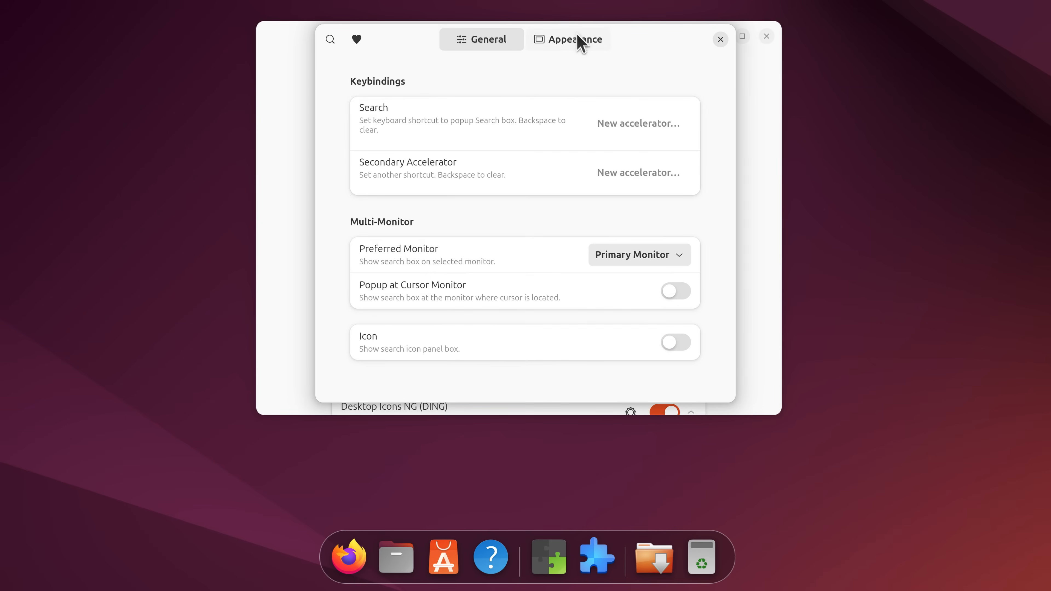
pyautogui.click(579, 40)
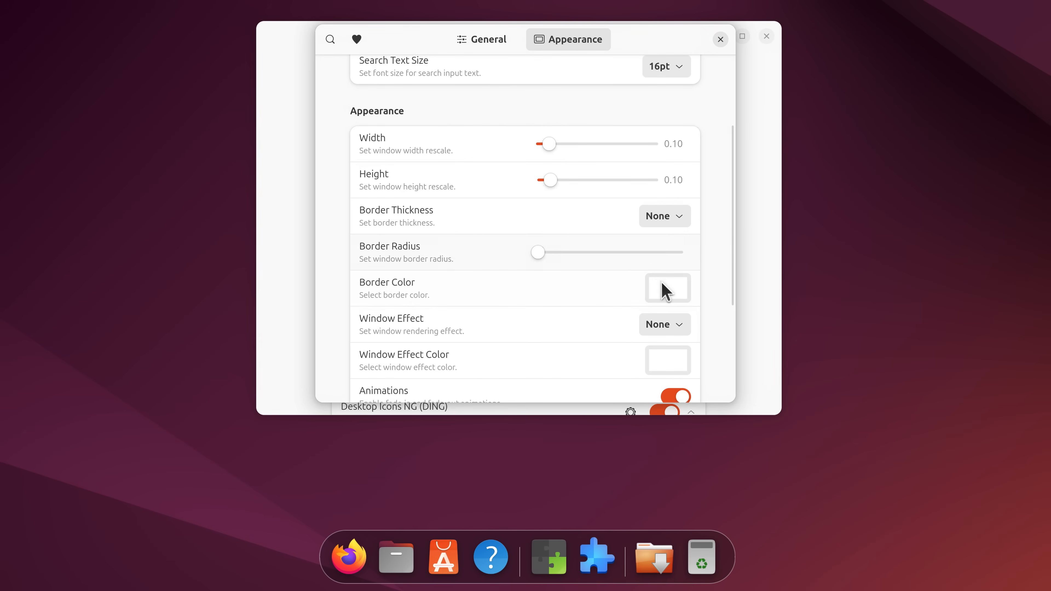
pyautogui.click(666, 287)
pyautogui.moveTo(631, 345); pyautogui.dragTo(538, 352)
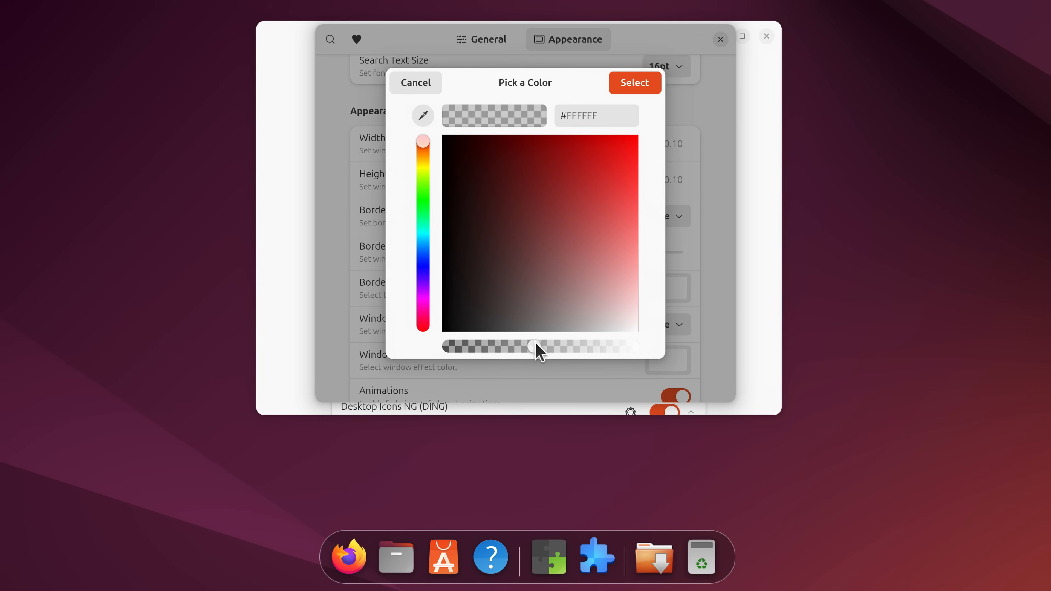
pyautogui.press('Return')
pyautogui.moveTo(536, 252); pyautogui.dragTo(763, 265)
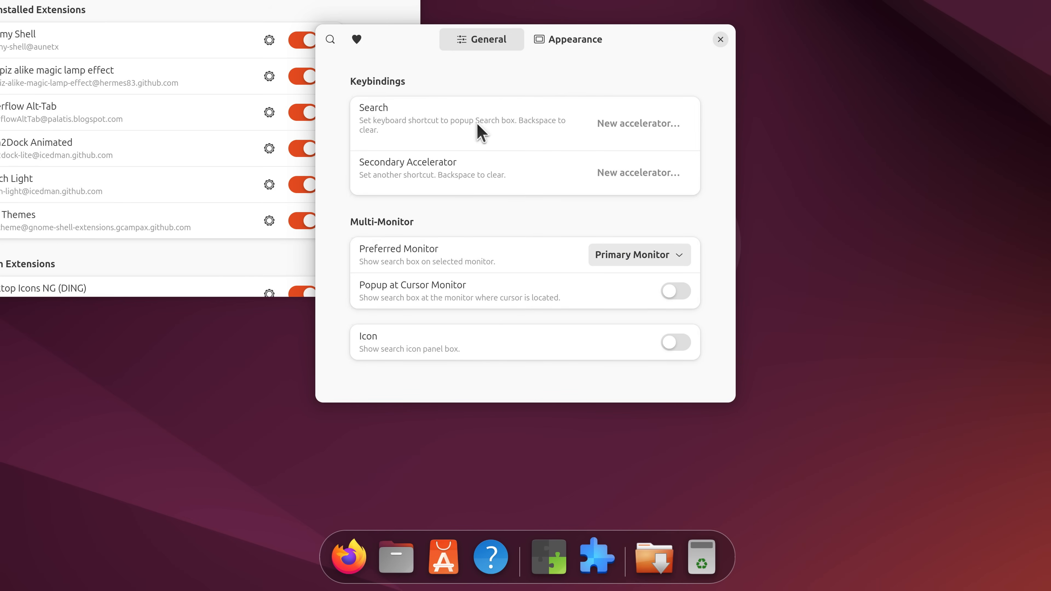
# - Assign Ctrl+Space as Search Light's search shortcut, then close the extension windows
pyautogui.click(638, 126)
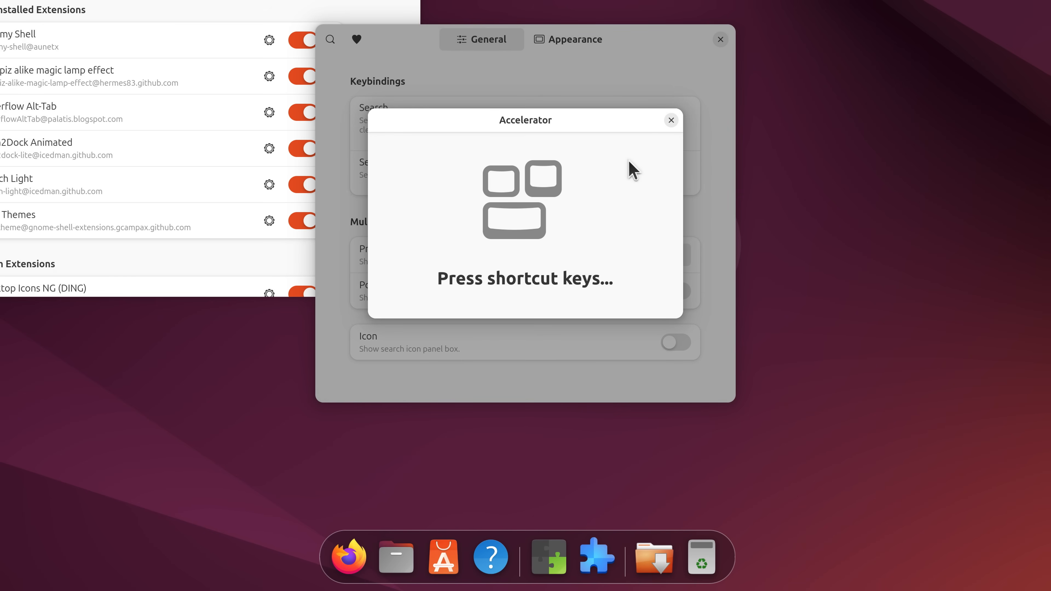
pyautogui.hotkey('ctrl', 'space')
pyautogui.hotkey('ctrl', 'space')
pyautogui.hotkey('ctrl', 'space')
pyautogui.hotkey('ctrl', 'space')
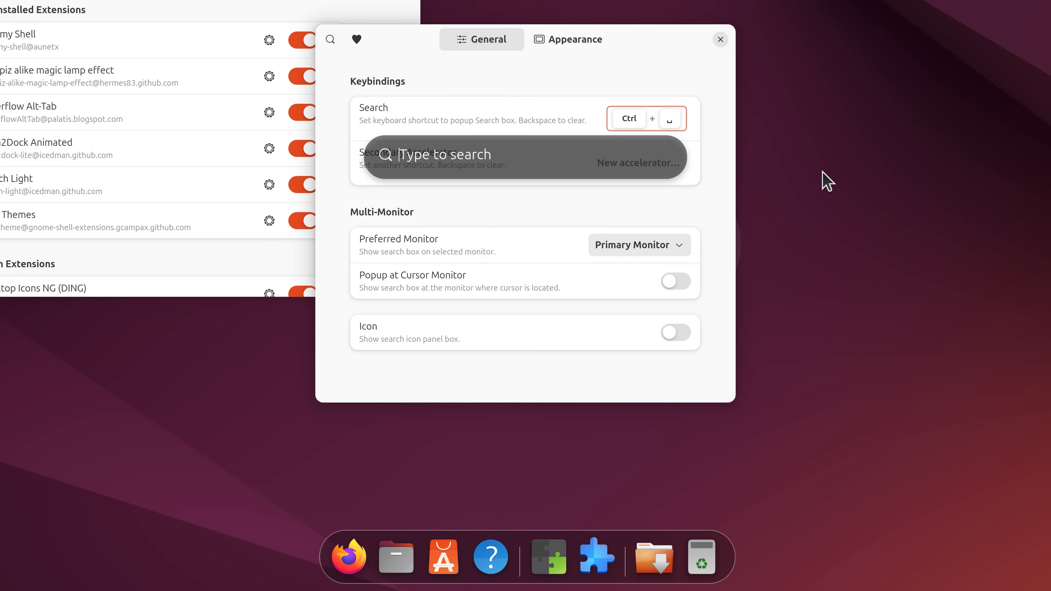
pyautogui.hotkey('ctrl', 'space')
pyautogui.click(720, 40)
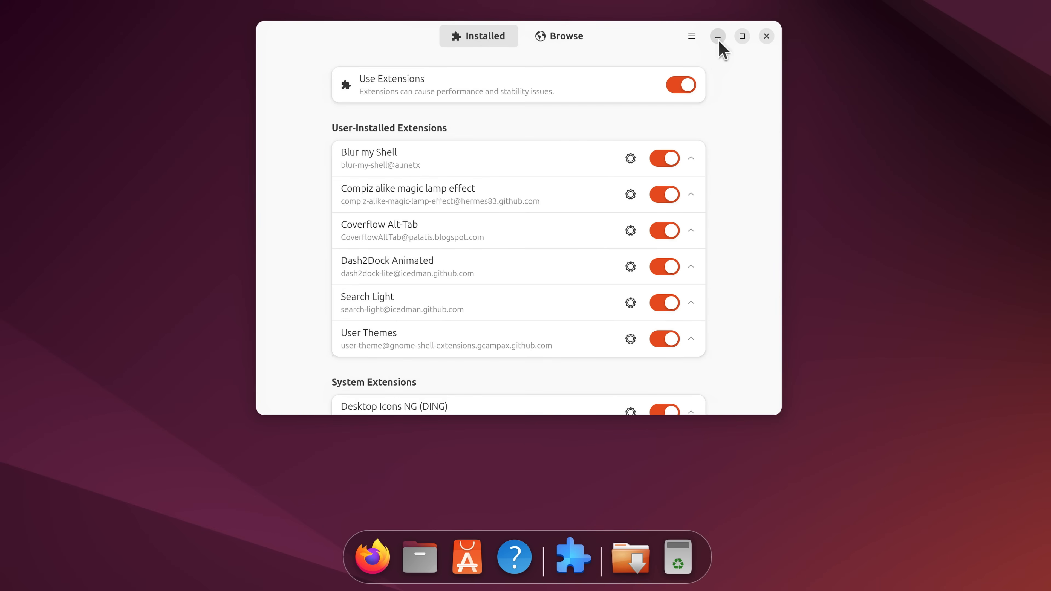
pyautogui.click(759, 52)
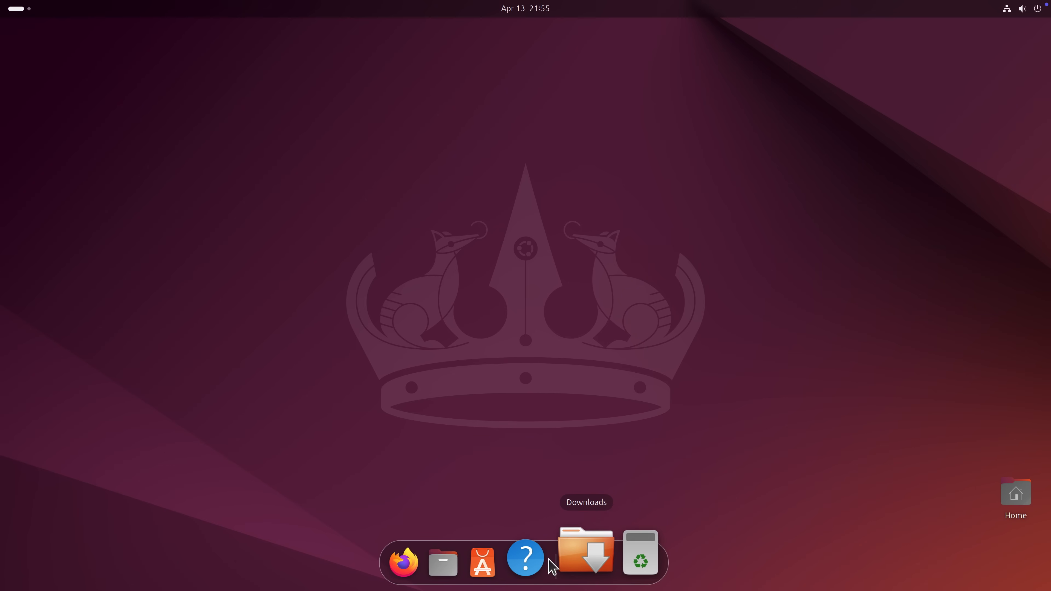
# - Launch Firefox via Ctrl+Space and copy the MacTahoe-gtk-theme git clone command from GitHub
pyautogui.hotkey('ctrl', 'space')
pyautogui.write('firefox')
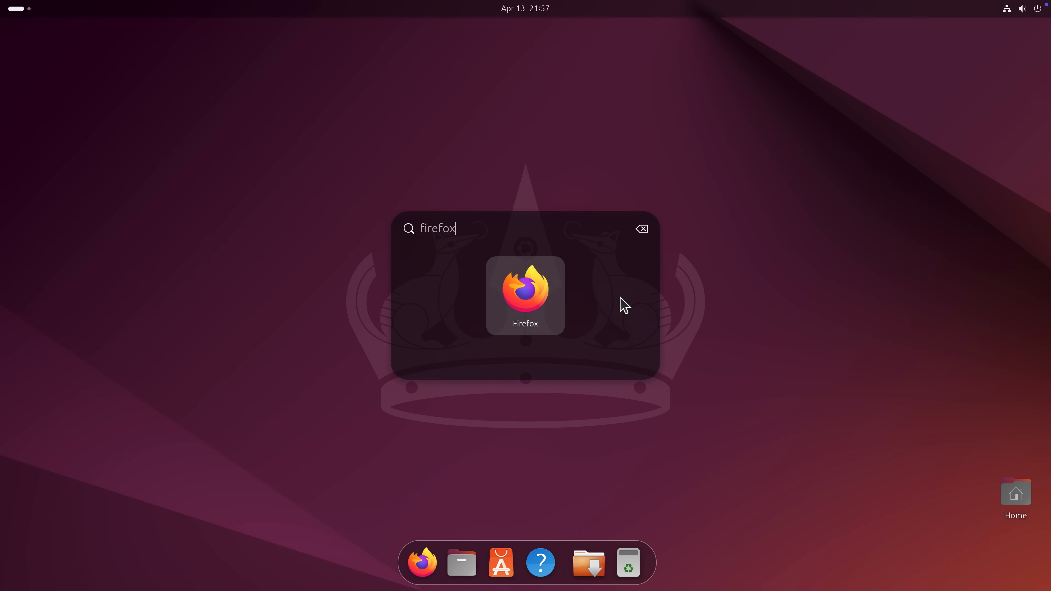
pyautogui.press('Return')
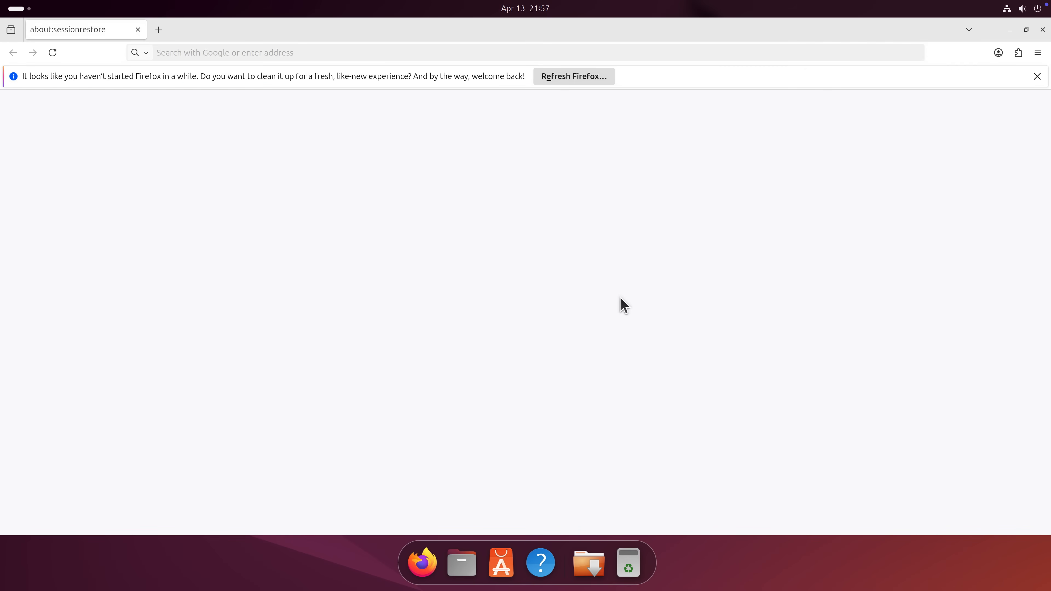
pyautogui.moveTo(578, 332); pyautogui.dragTo(243, 330)
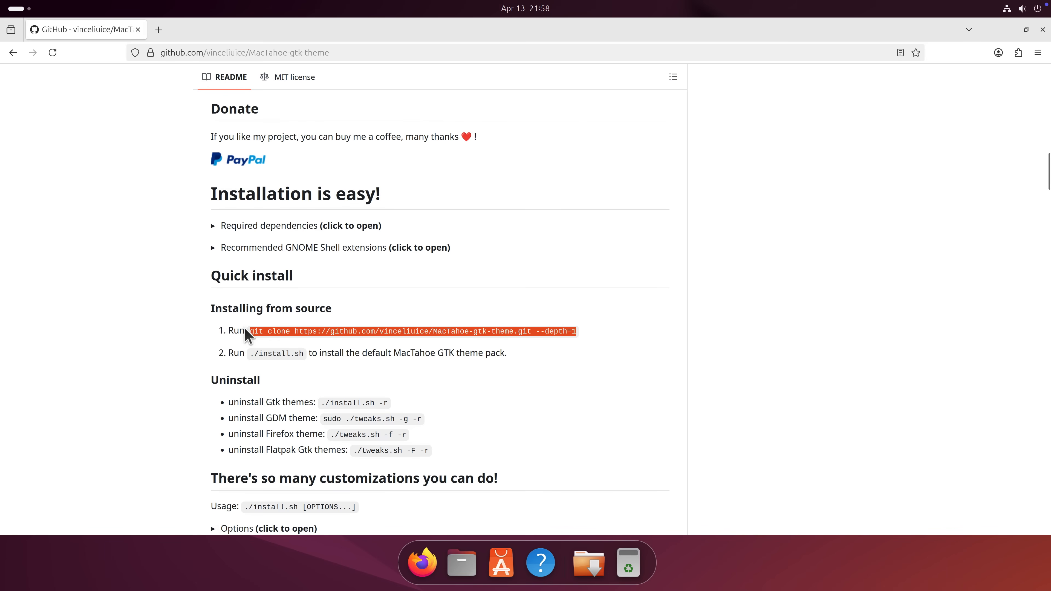
pyautogui.rightClick(310, 329)
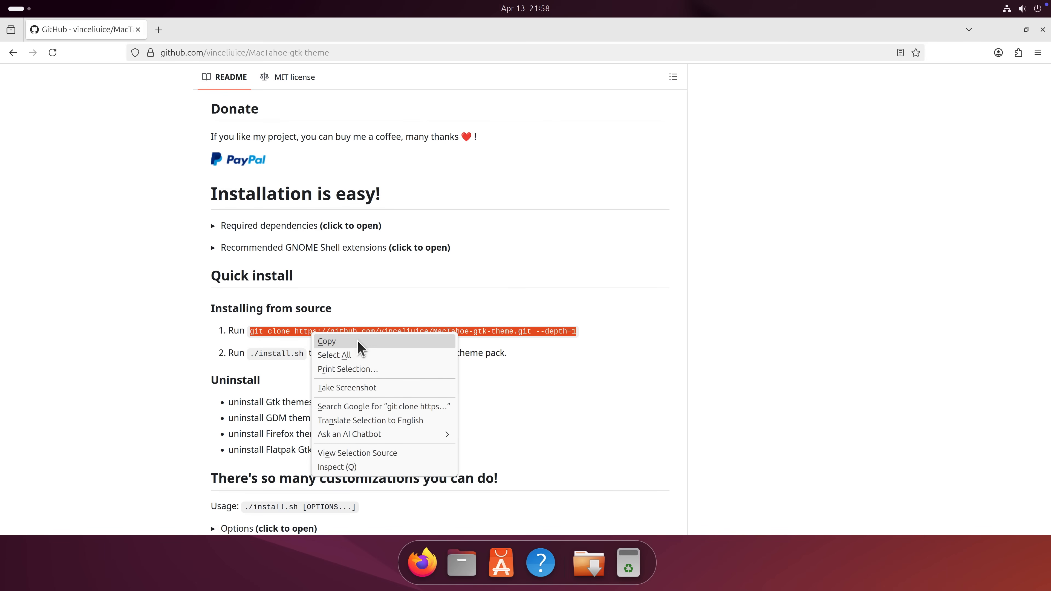
pyautogui.rightClick(489, 245)
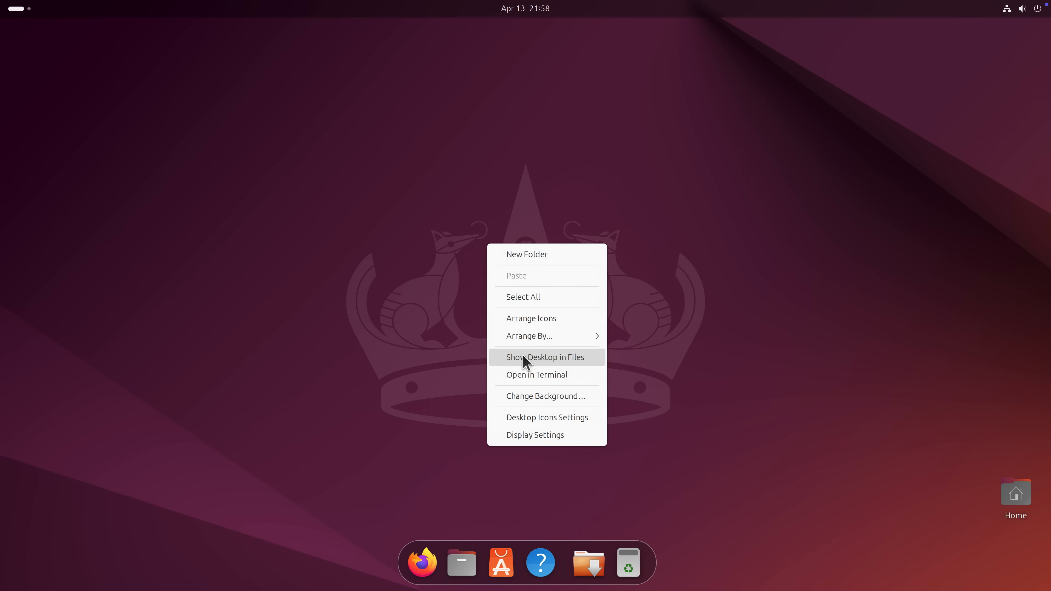
pyautogui.click(531, 373)
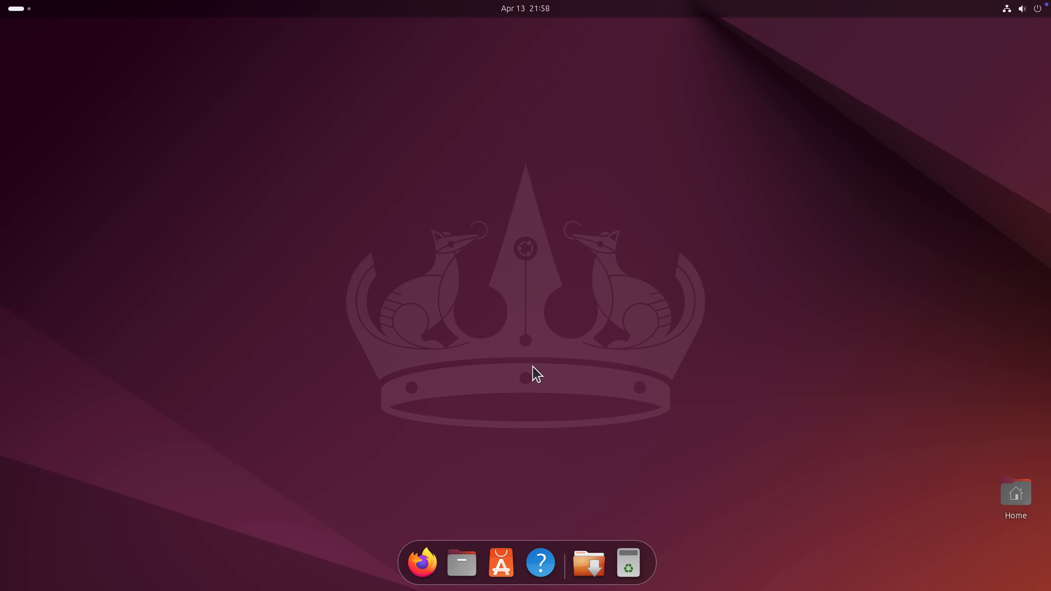
# - Clone MacTahoe-gtk-theme, make install.sh and tweaks.sh executable, and run both scripts
pyautogui.press('Return')
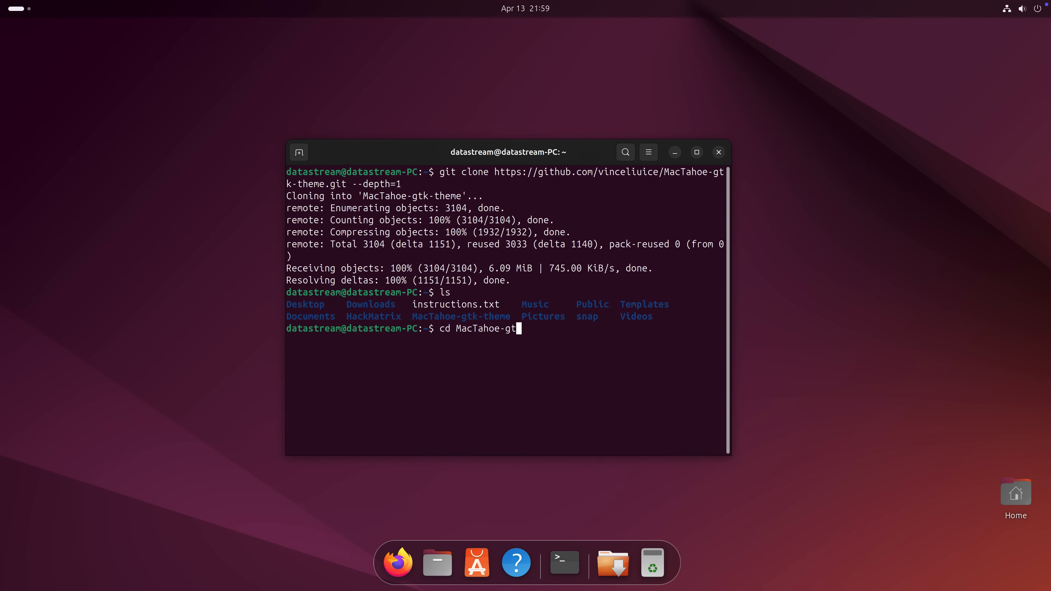
pyautogui.write('instal')
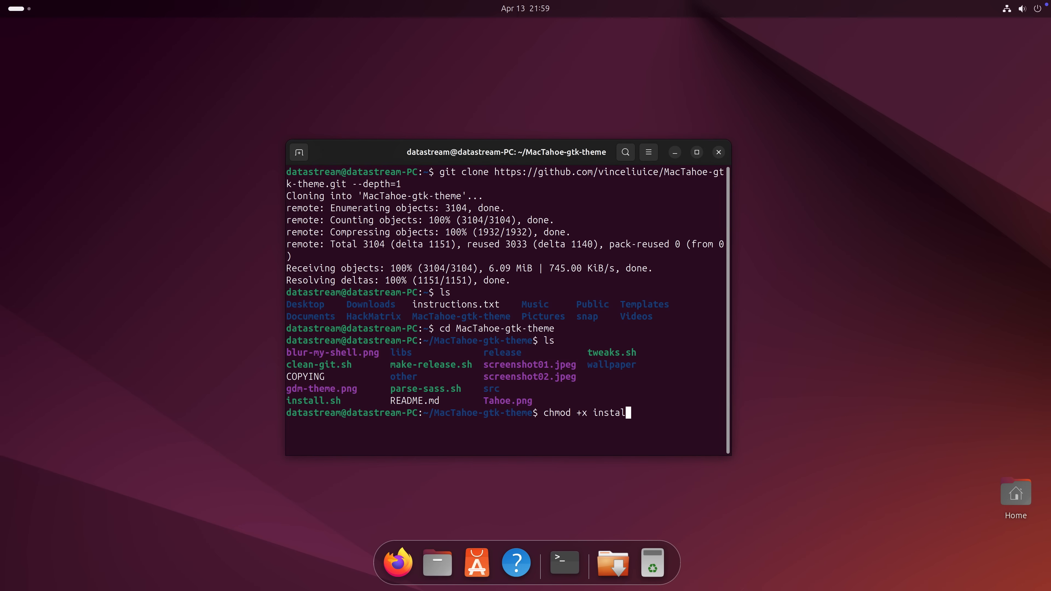
pyautogui.write('l.sh')
pyautogui.press('Return')
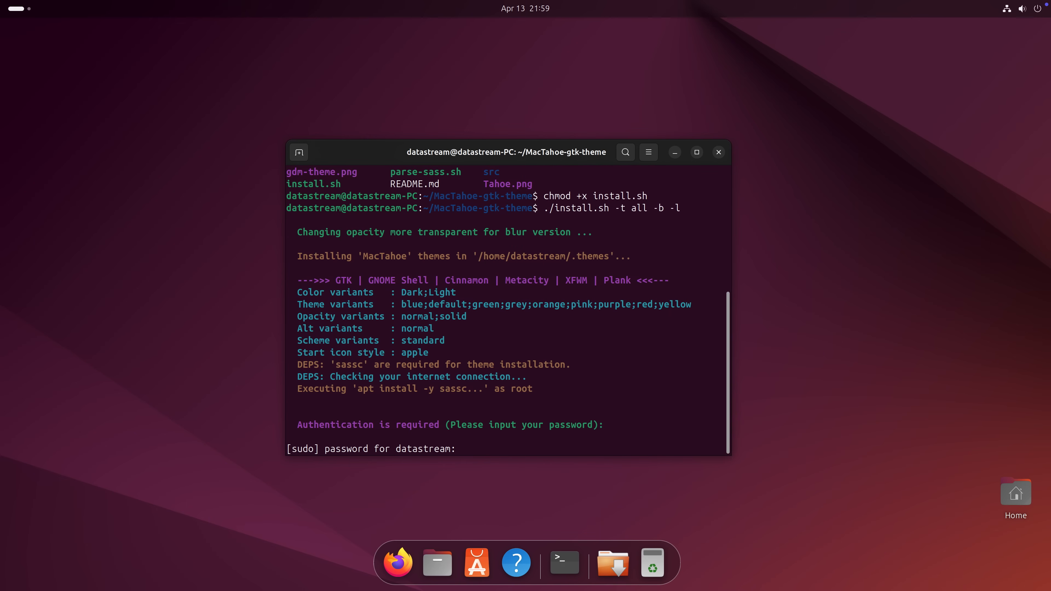
pyautogui.write('h')
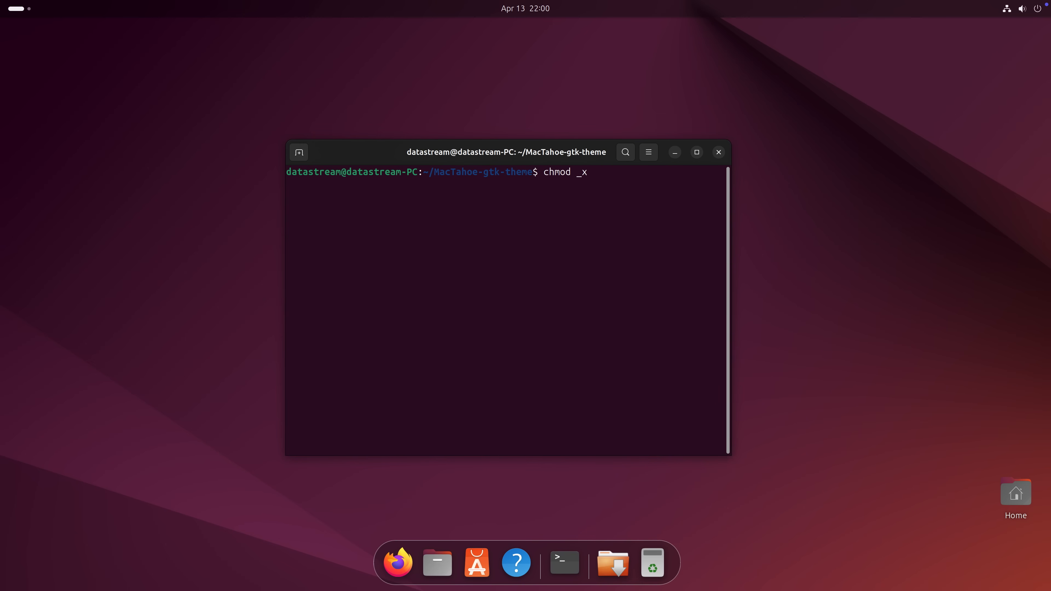
pyautogui.write('mod +x tweaks.sh')
pyautogui.press('Return')
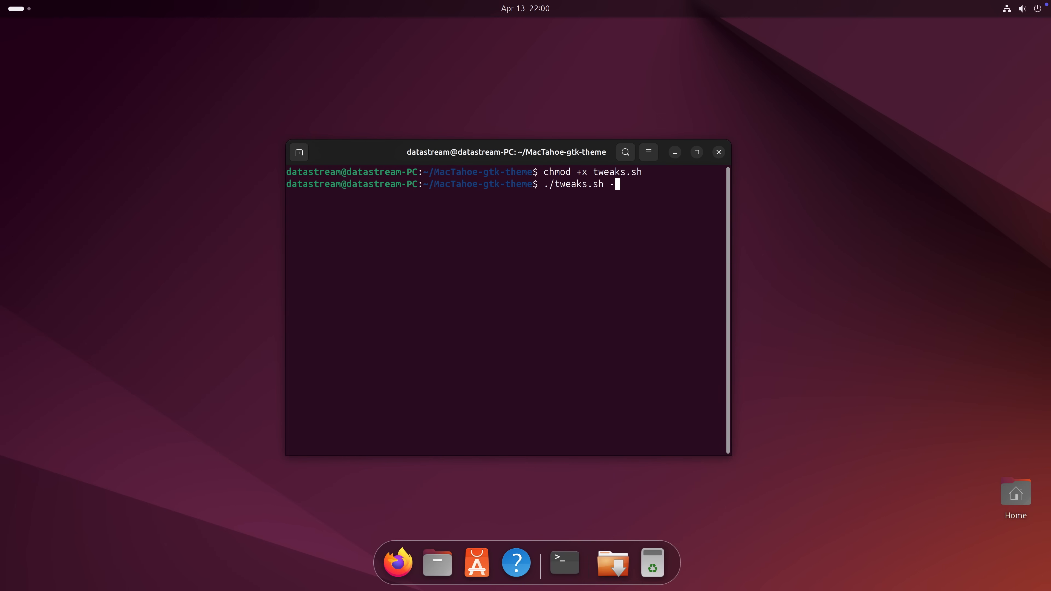
pyautogui.press('Return')
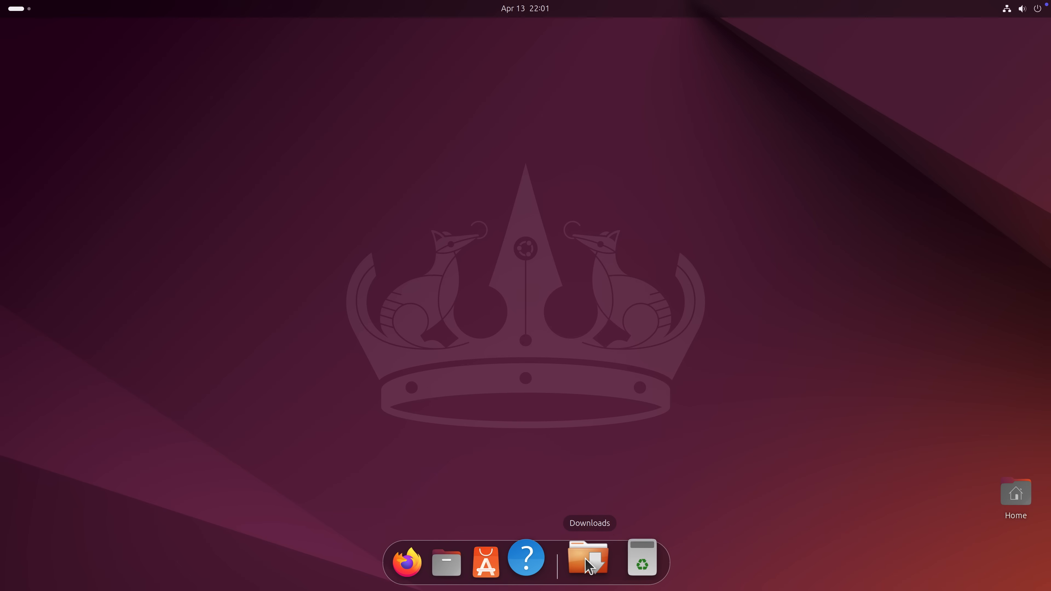
# - Copy MacTahoe.xml from the MacTahoe-gtk-theme wallpaper folder
pyautogui.click(460, 557)
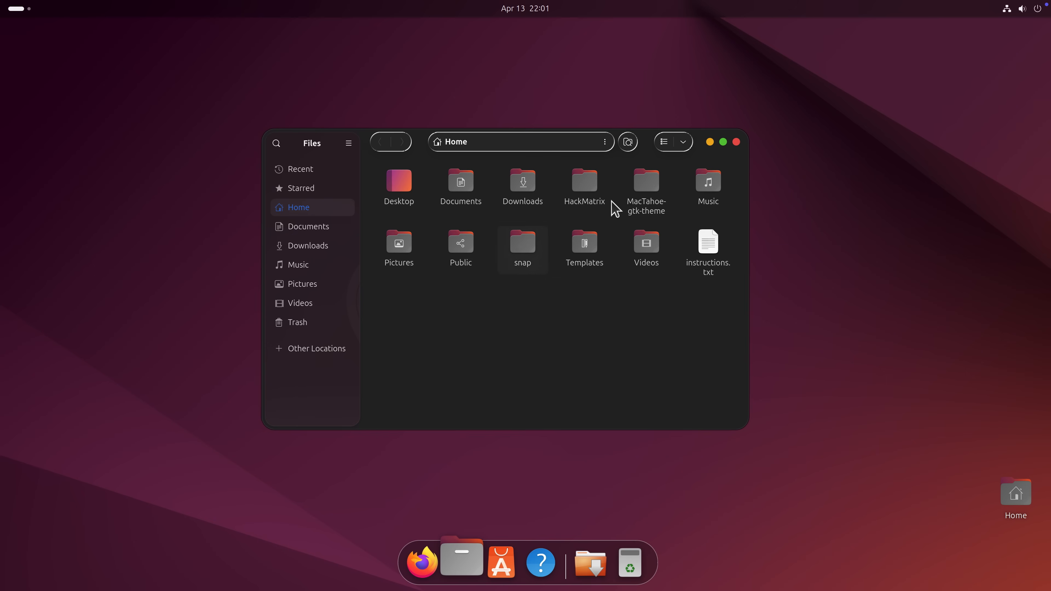
pyautogui.doubleClick(677, 188)
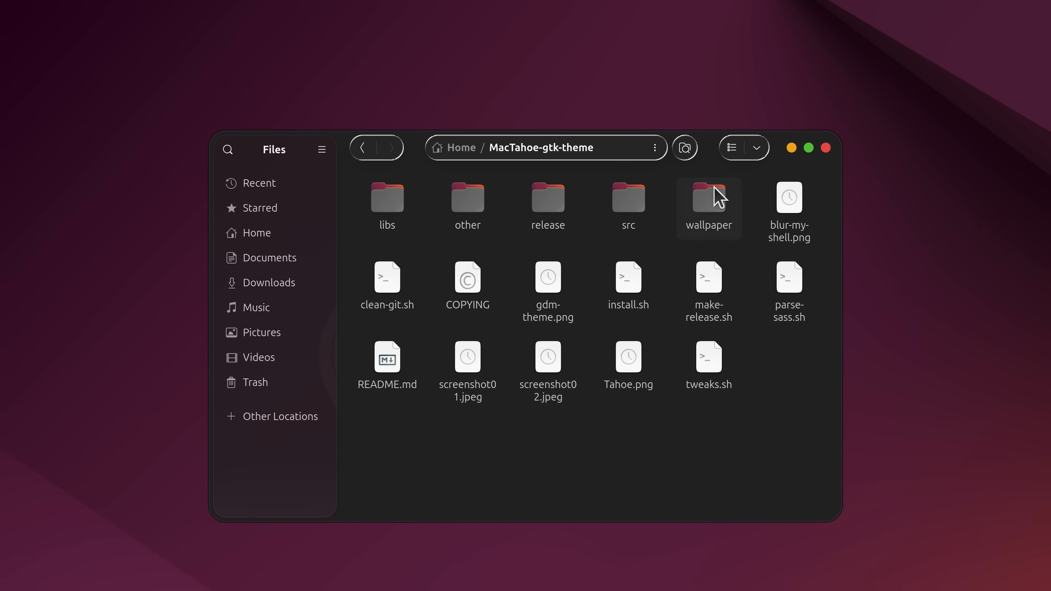
pyautogui.doubleClick(715, 203)
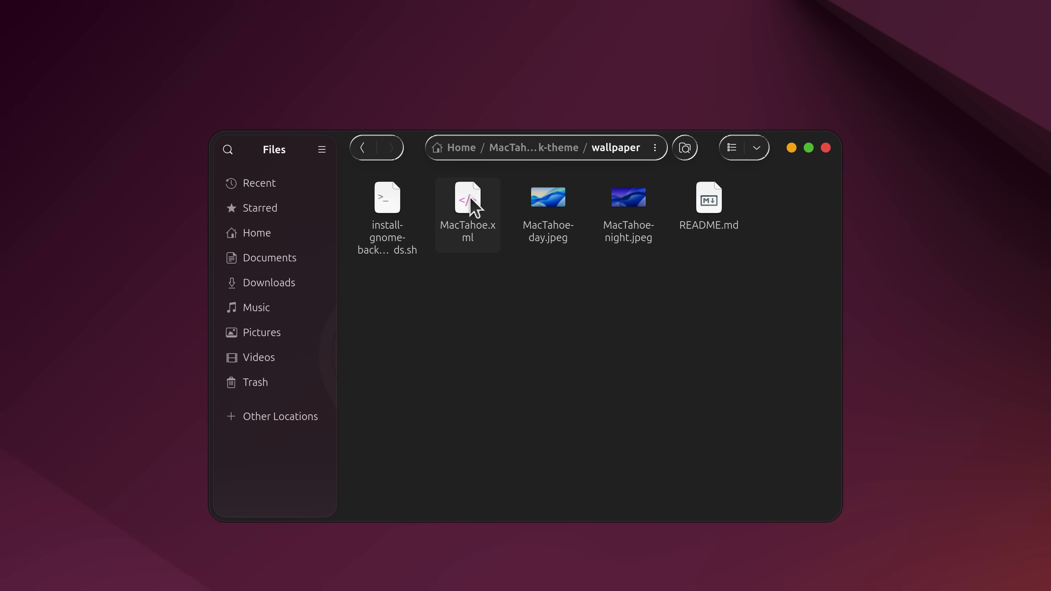
pyautogui.click(474, 213)
pyautogui.rightClick(467, 190)
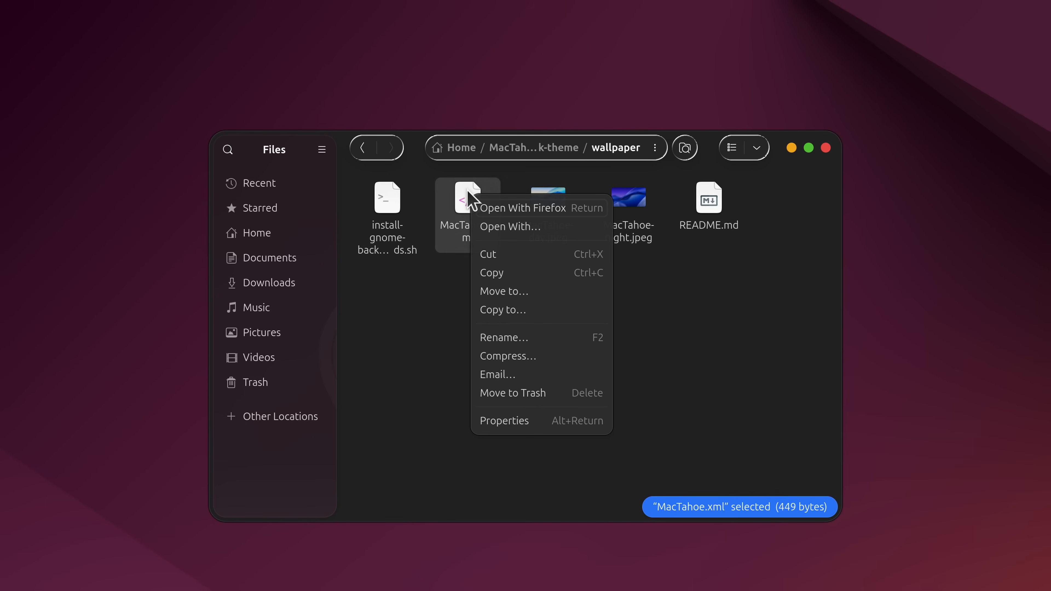
pyautogui.click(494, 273)
# - Show hidden files, create gnome-background-properties in .local/share, and paste MacTahoe.xml into it
pyautogui.click(256, 233)
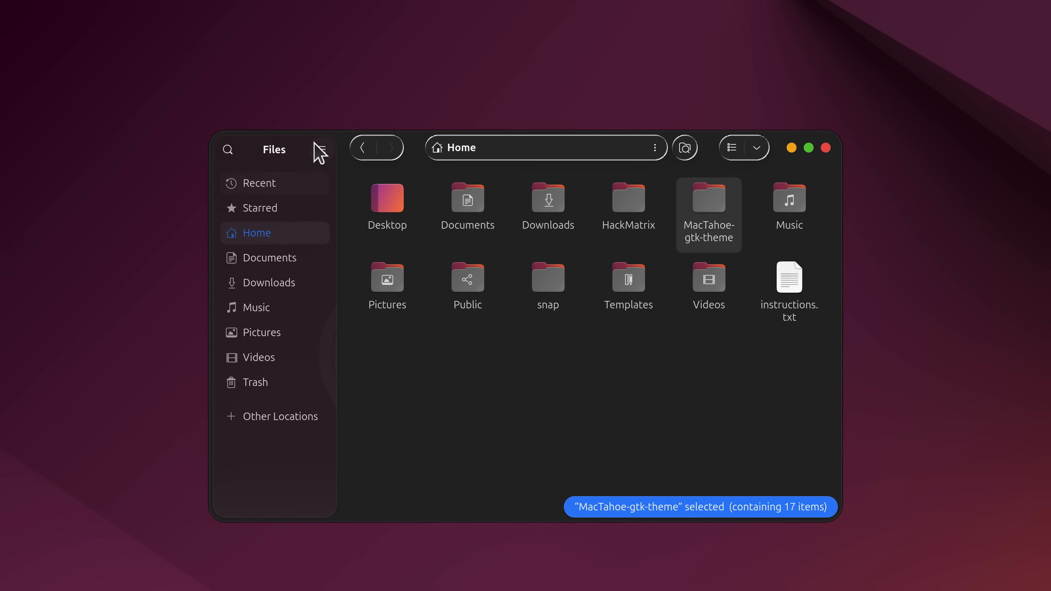
pyautogui.click(320, 151)
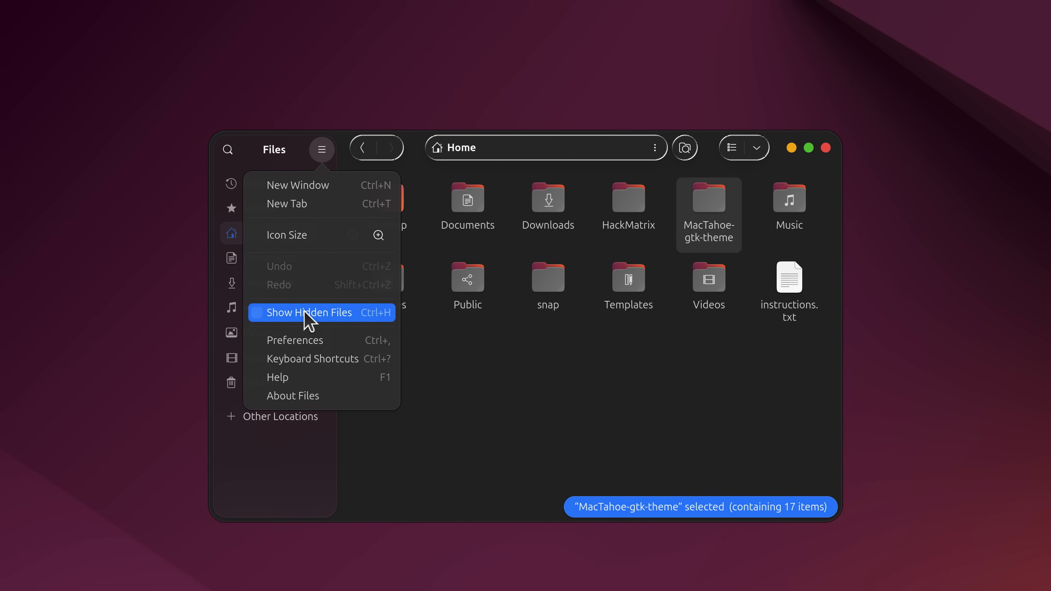
pyautogui.click(340, 314)
pyautogui.doubleClick(547, 348)
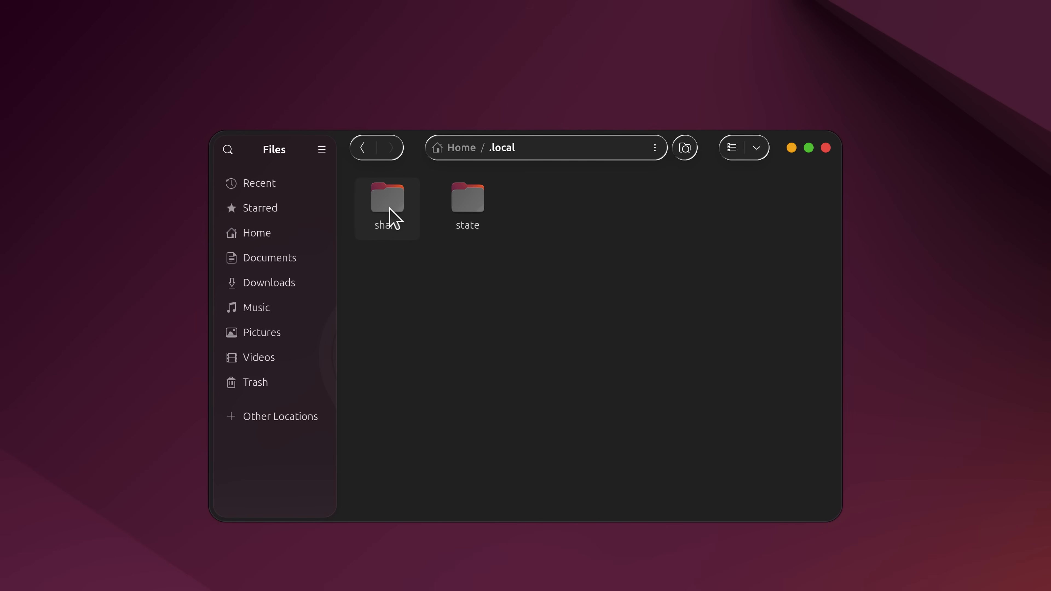
pyautogui.doubleClick(387, 201)
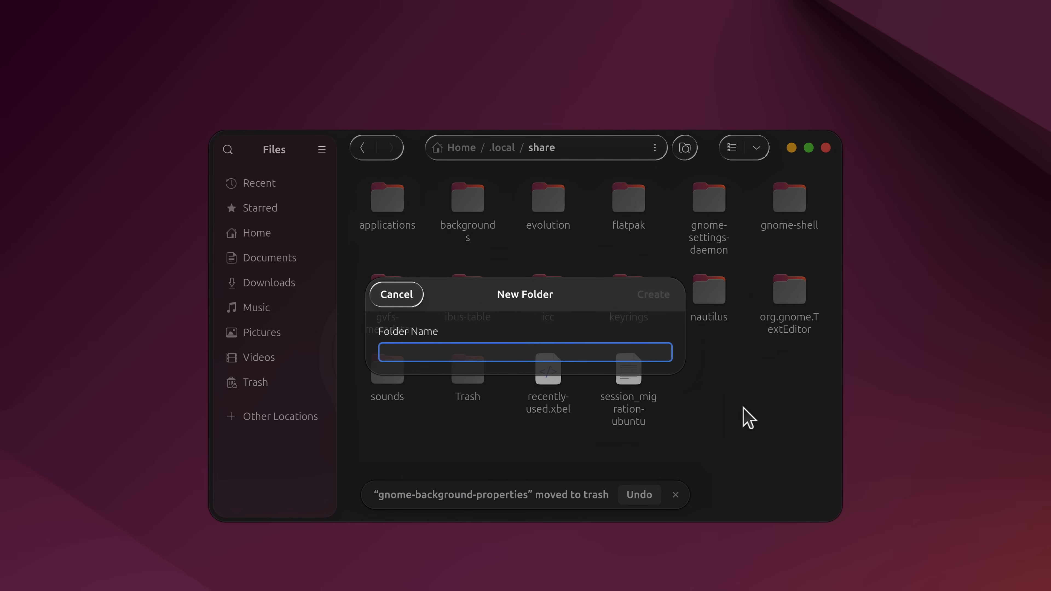
pyautogui.write('gnome-ba')
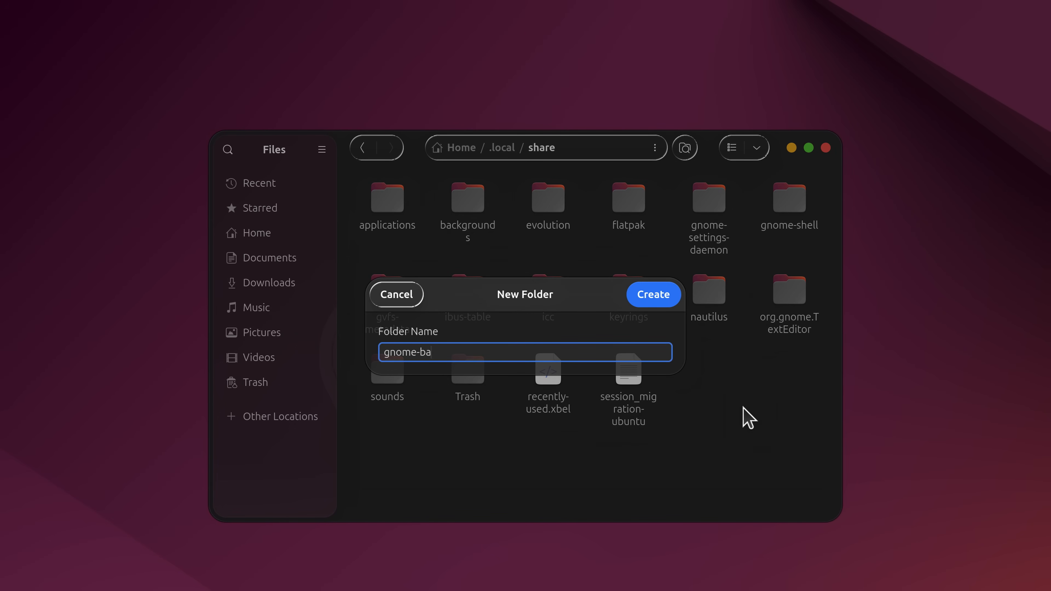
pyautogui.write('ckground-properties')
pyautogui.press('Return')
pyautogui.press('Return')
pyautogui.rightClick(492, 234)
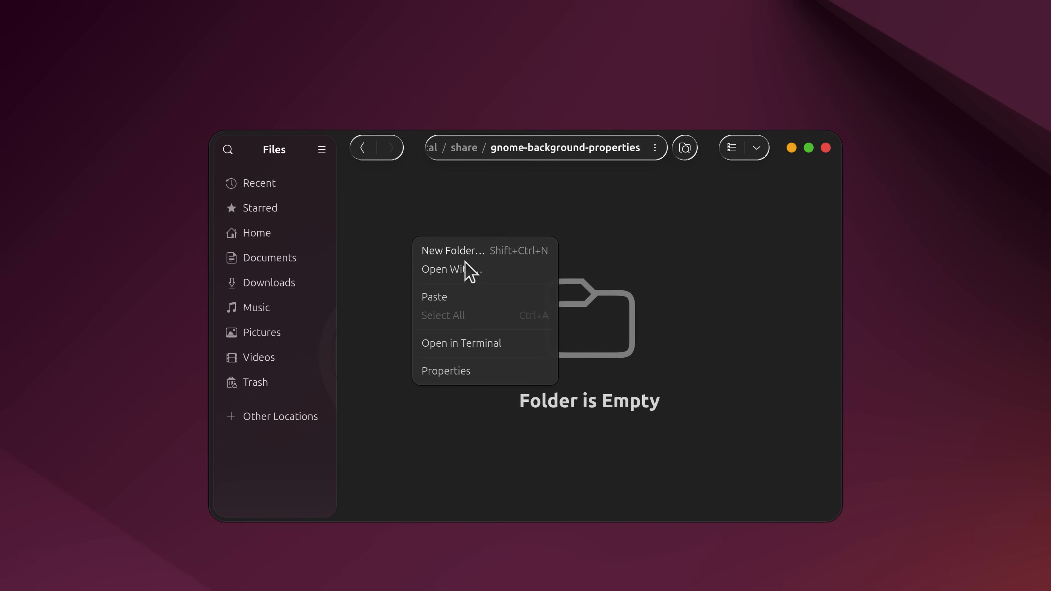
pyautogui.click(440, 297)
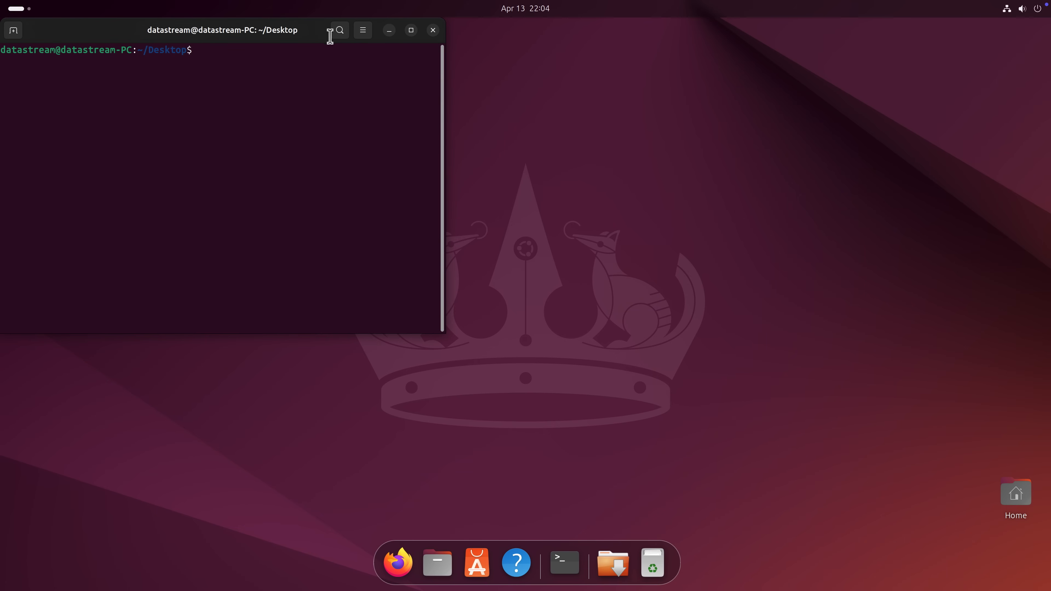
# - Make install-gnome-backgrounds.sh executable with chmod +x in the MacTahoe wallpaper folder
pyautogui.write('cd MacTahoe-gtk-theme/wallpa')
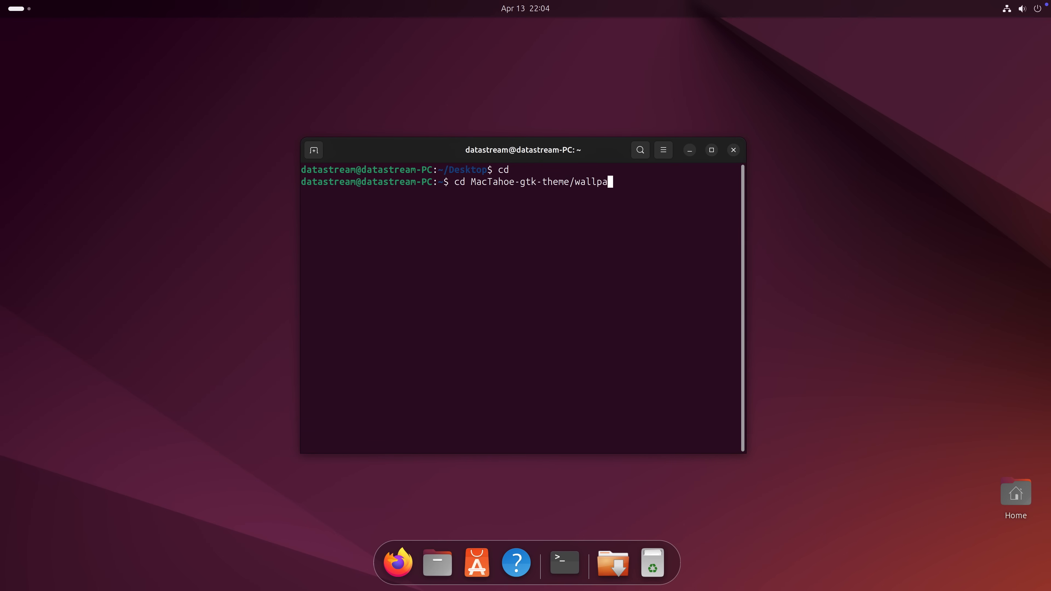
pyautogui.write('ch')
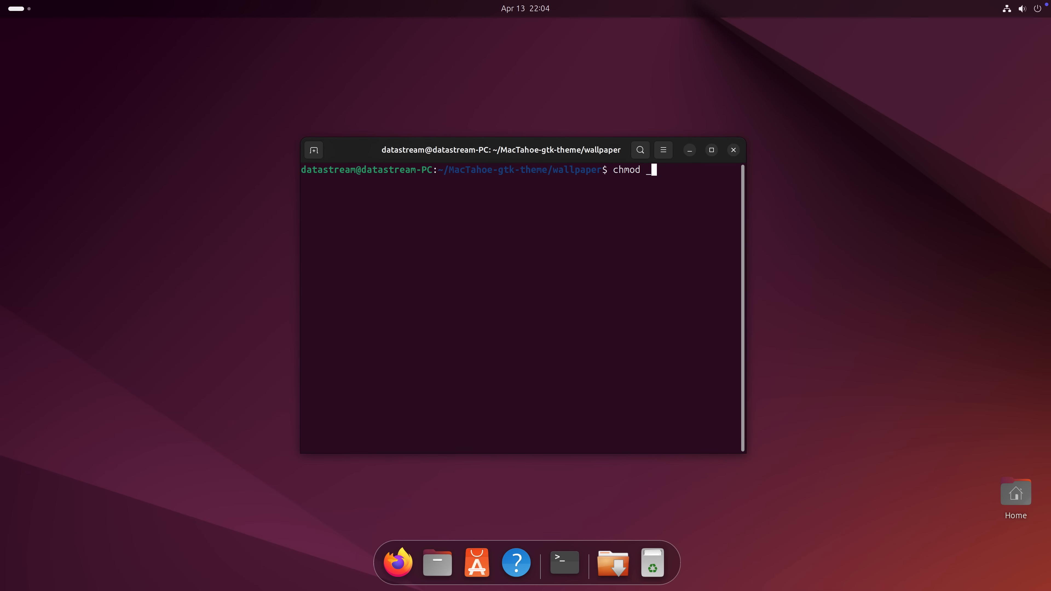
pyautogui.write('mod +x install-gnome-backgrounds.sh')
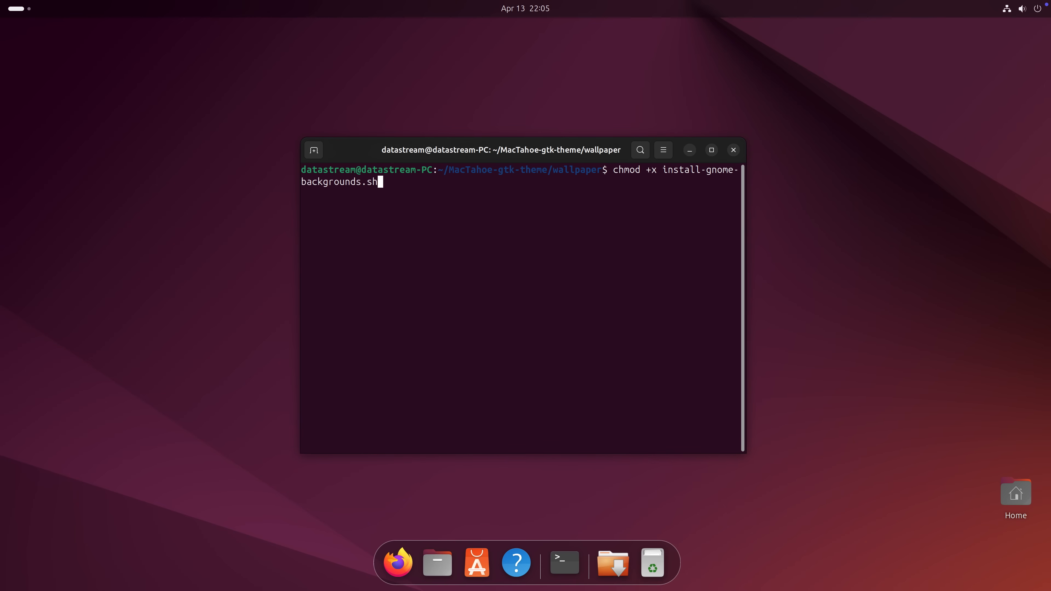
pyautogui.press('Return')
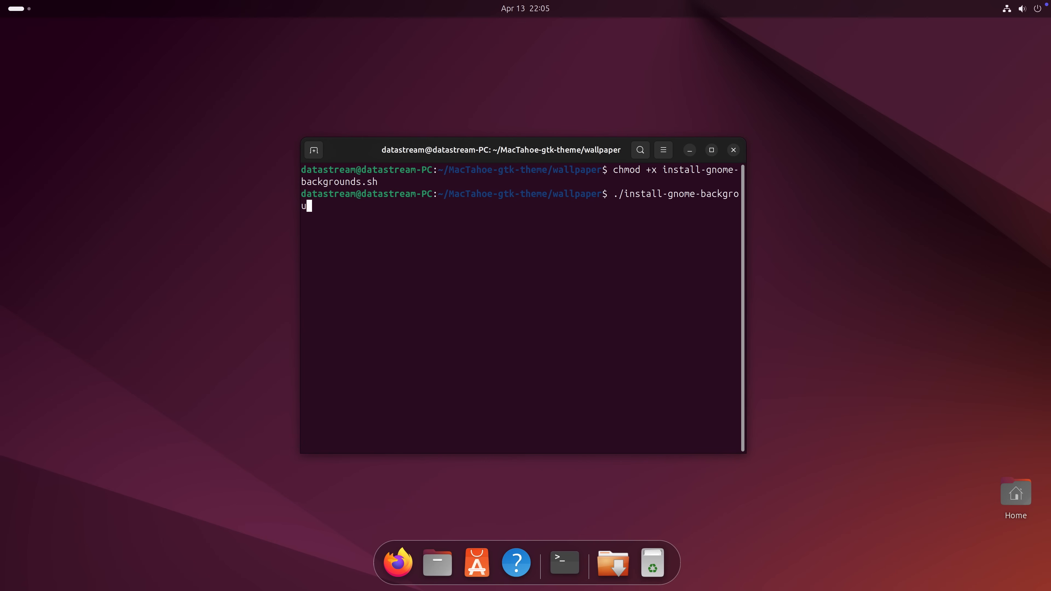
pyautogui.rightClick(418, 253)
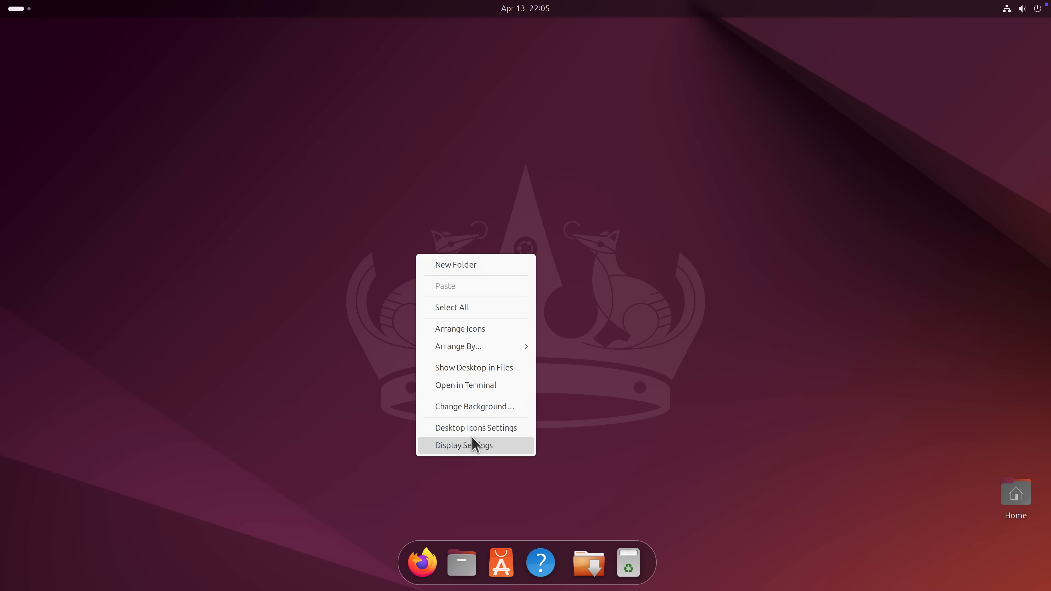
# - Set the blue wave wallpaper and move the Home icon to the upper-left corner
pyautogui.click(475, 405)
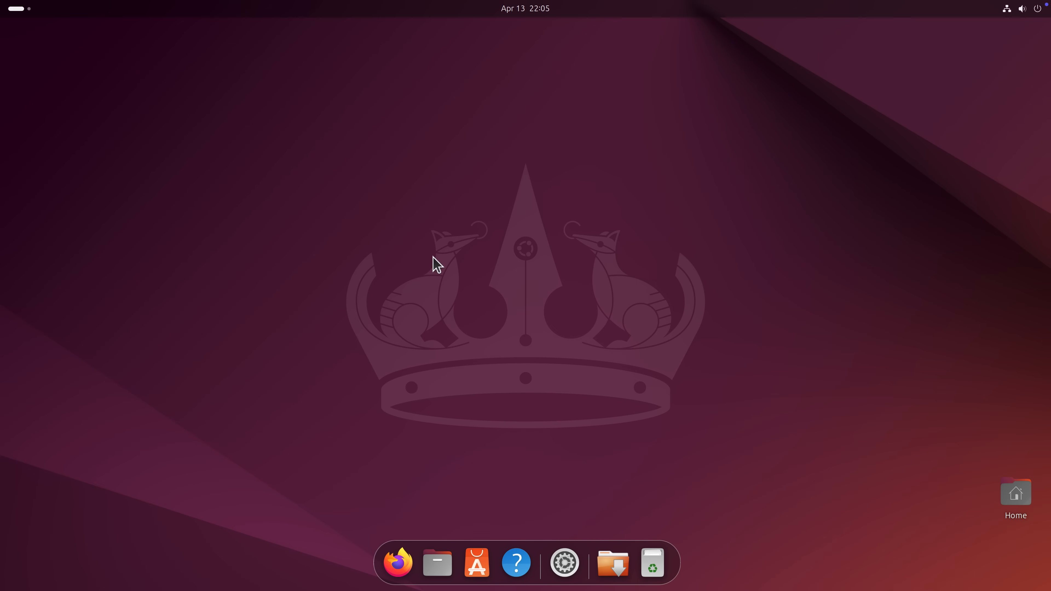
pyautogui.scroll(-3, 362, 271)
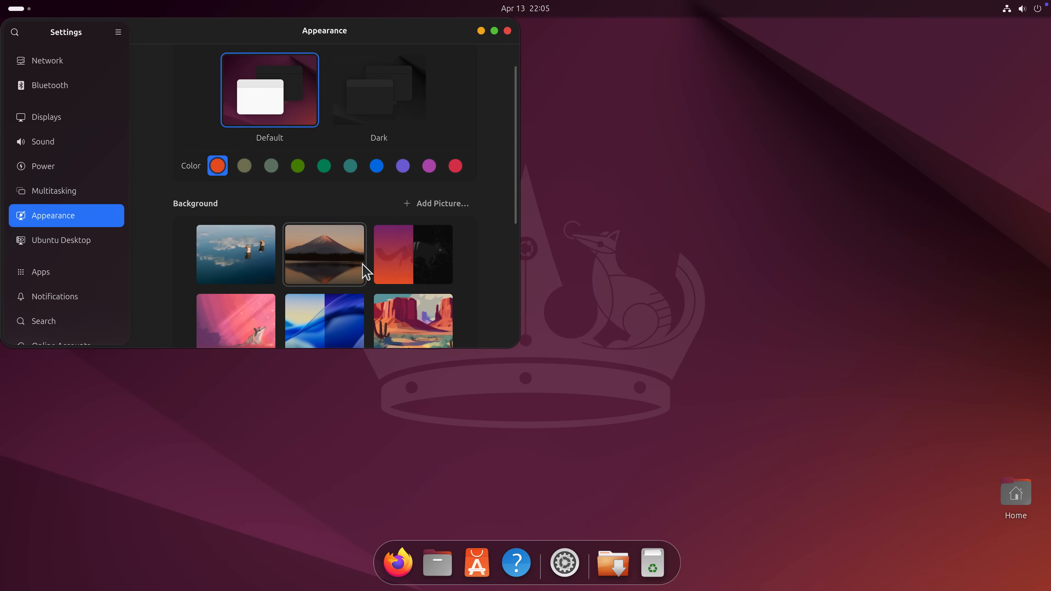
pyautogui.click(325, 250)
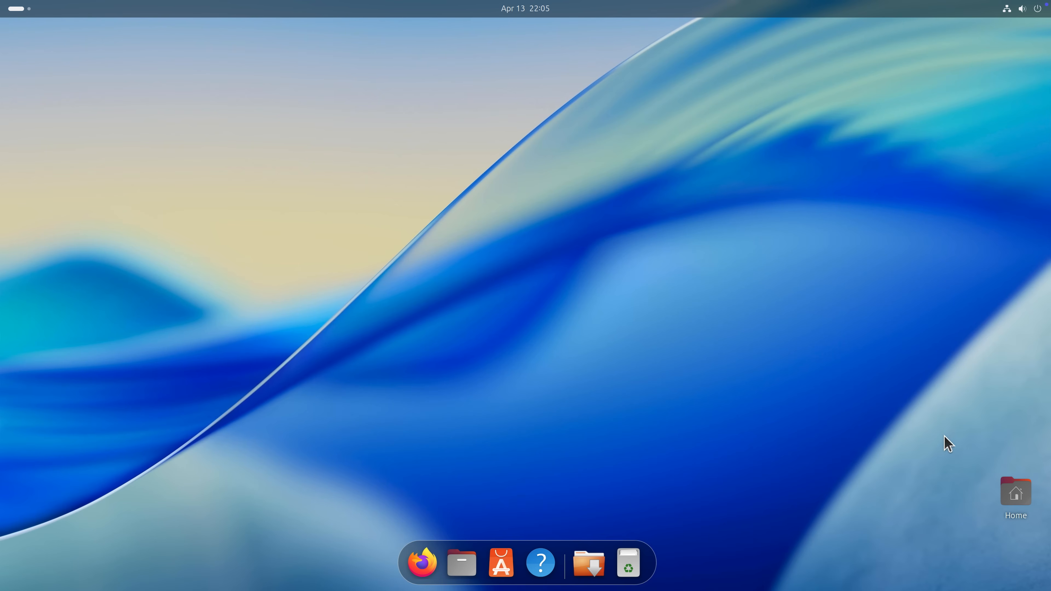
pyautogui.moveTo(1020, 495); pyautogui.dragTo(180, 106)
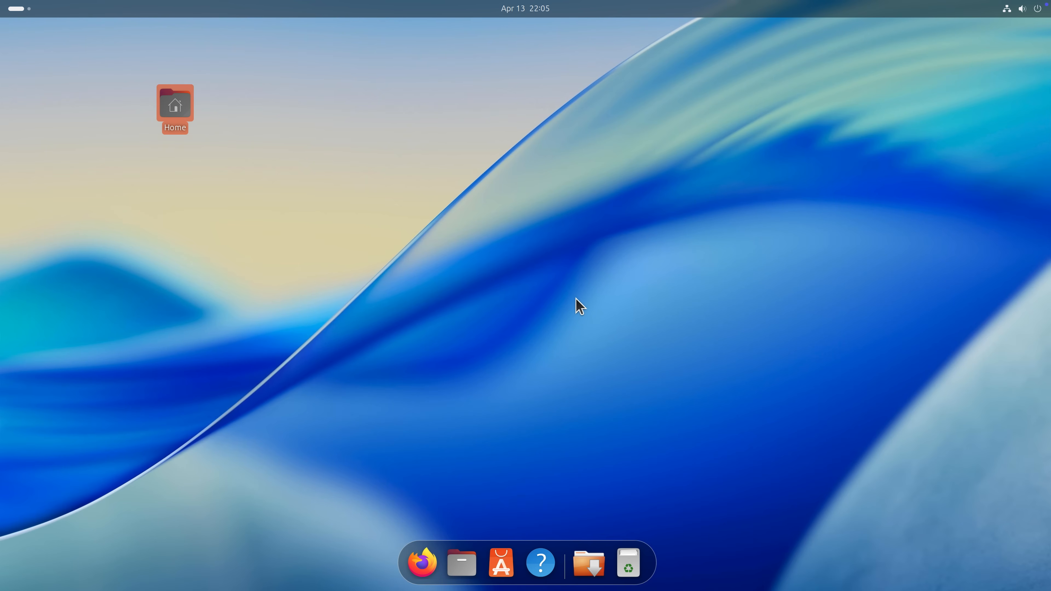
pyautogui.press('super')
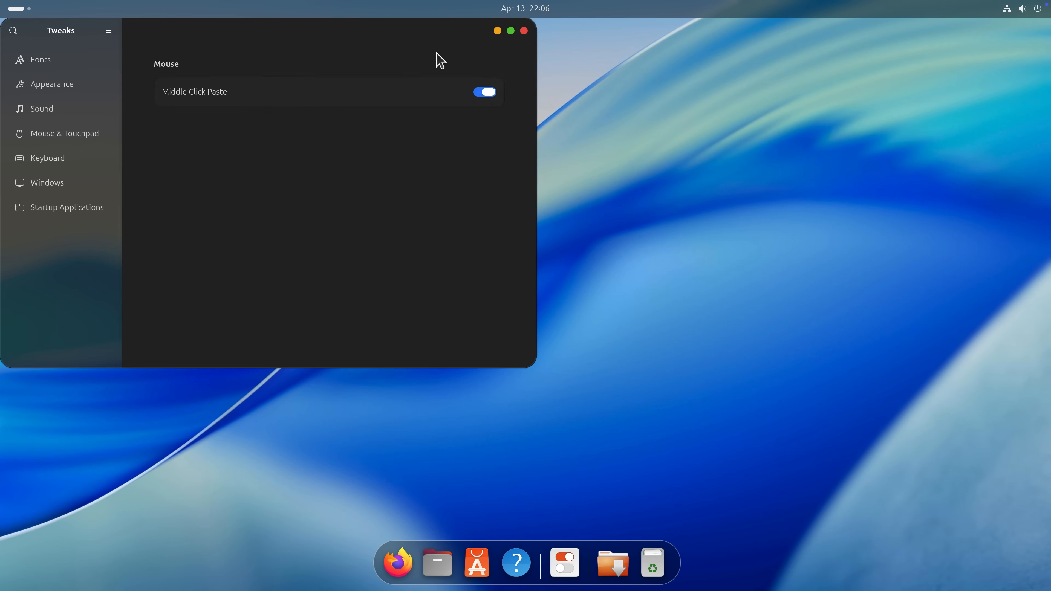
pyautogui.moveTo(424, 31); pyautogui.dragTo(573, 111)
# - Set the Shell and Legacy Applications themes to MacTahoe-Light in Tweaks Appearance
pyautogui.click(231, 166)
pyautogui.click(619, 237)
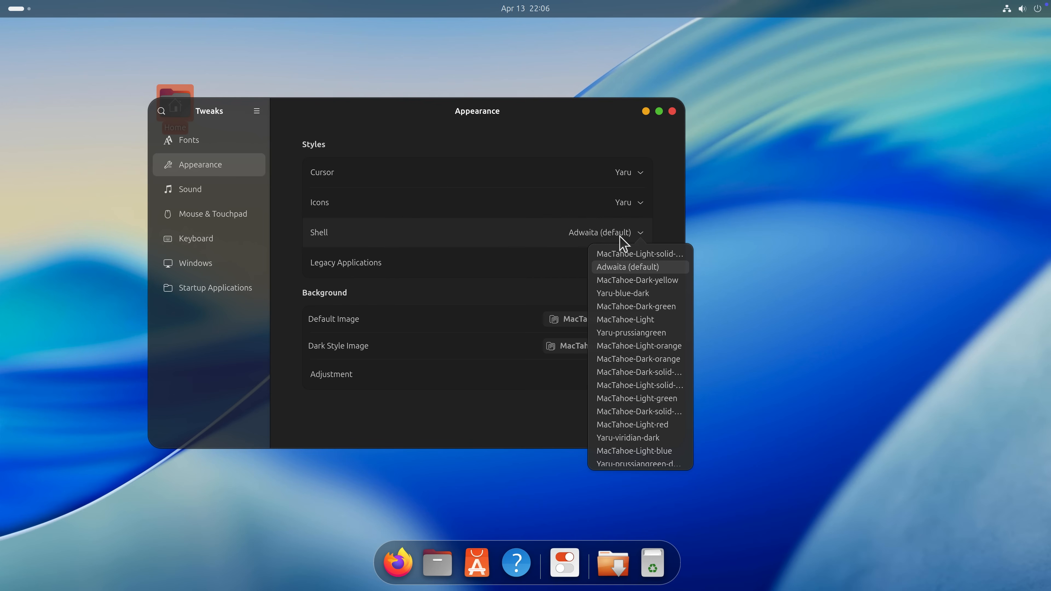
pyautogui.click(636, 321)
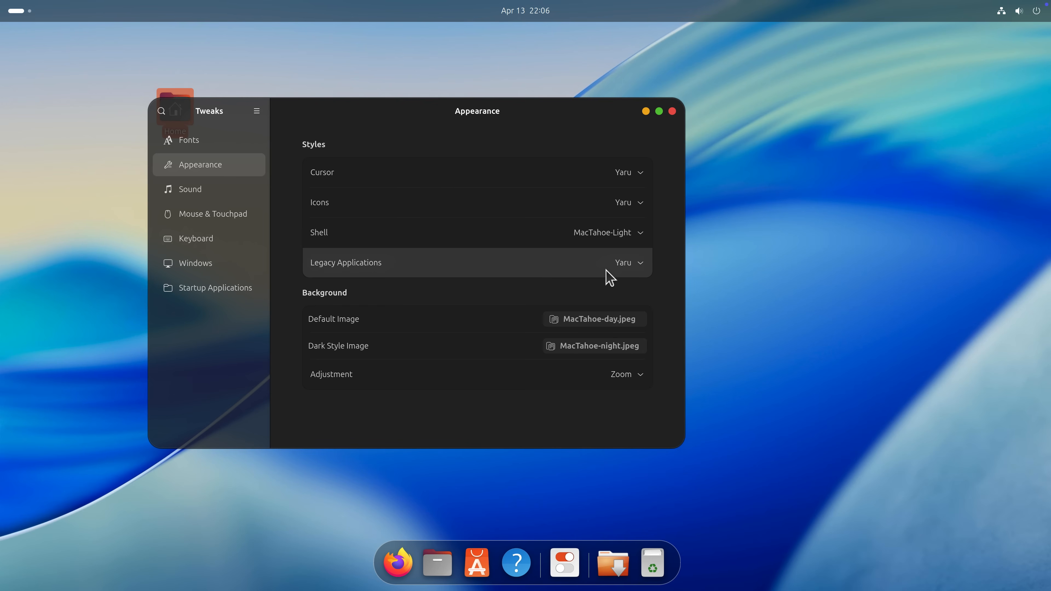
pyautogui.click(608, 269)
pyautogui.click(638, 333)
# - Launch Firefox from the app search launcher
pyautogui.hotkey('ctrl', 'space')
pyautogui.write('firefo')
pyautogui.write('x')
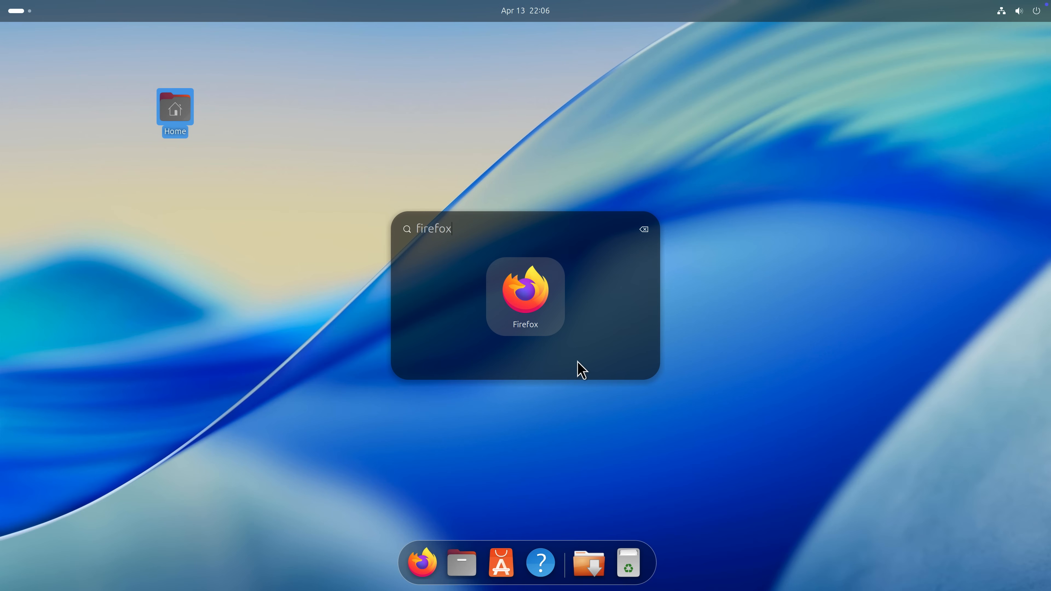
pyautogui.press('Return')
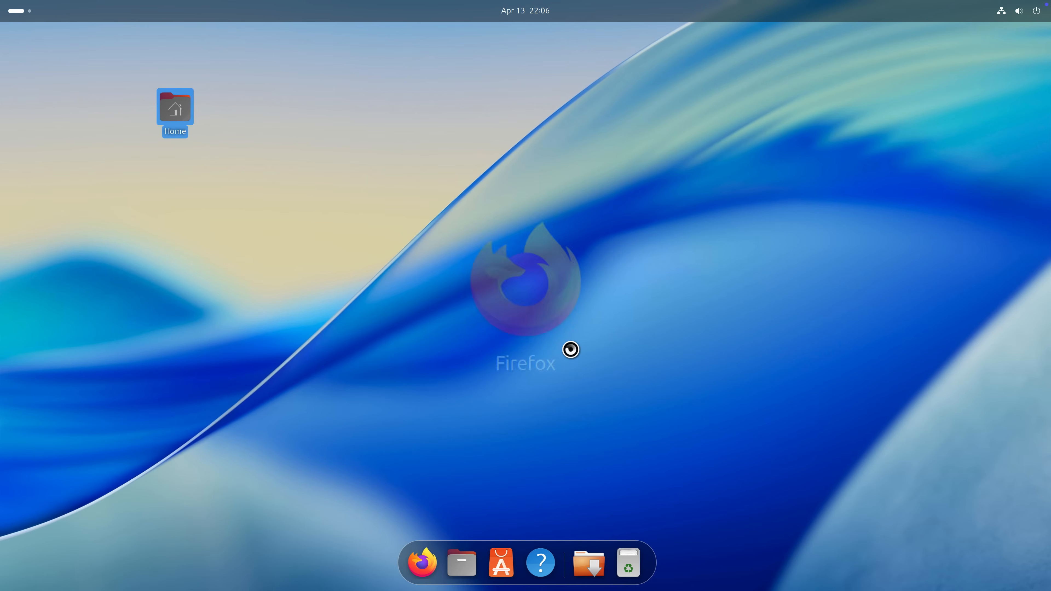
# - Search 'mactahoe icon theme', copy the GitHub repo's clone URL, and paste it into the terminal
pyautogui.write('mactahoe icon theme')
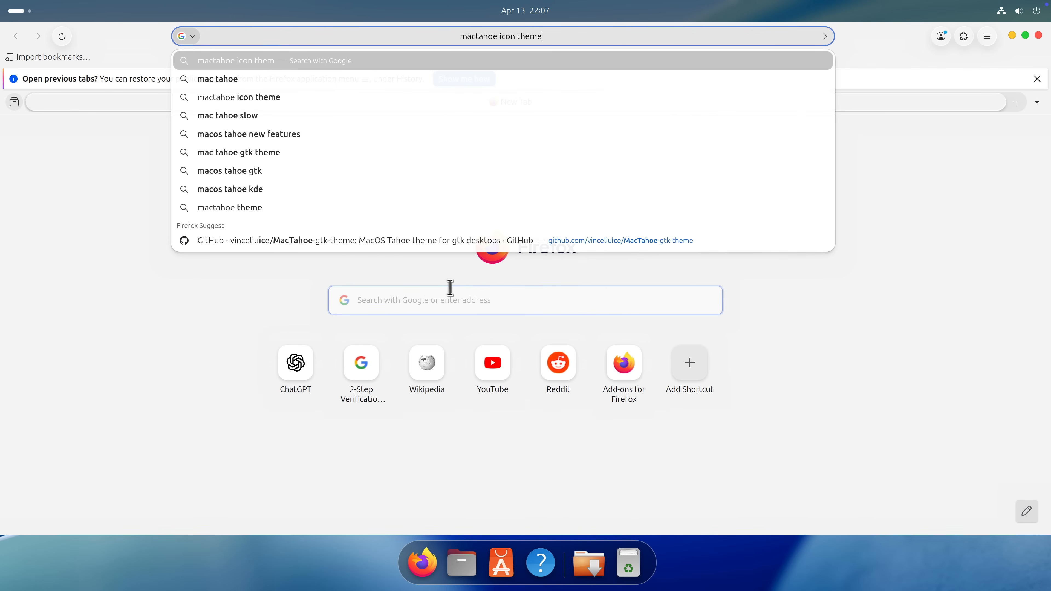
pyautogui.press('Return')
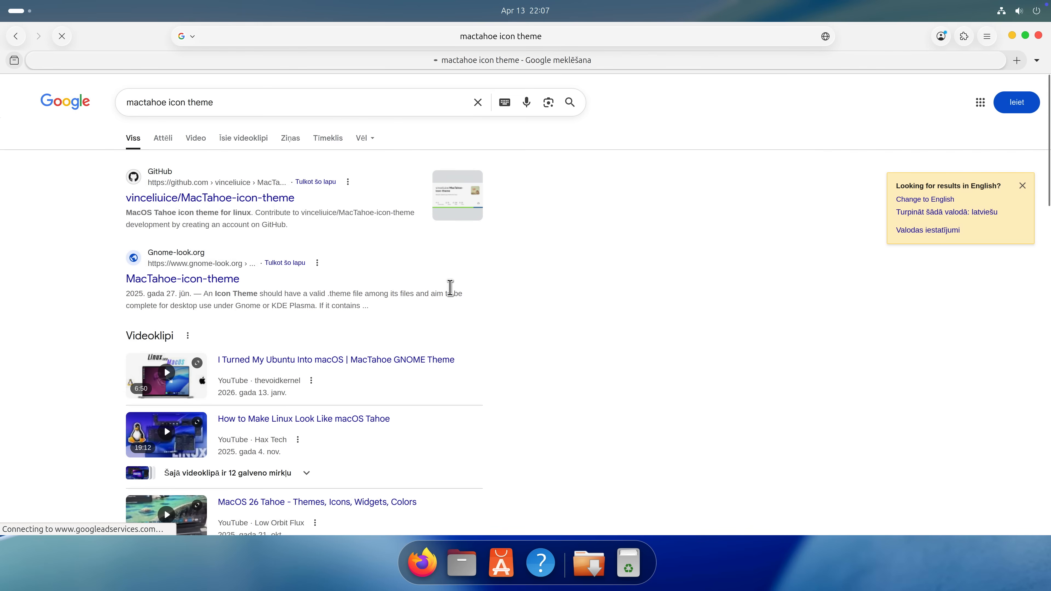
pyautogui.click(215, 155)
pyautogui.click(657, 196)
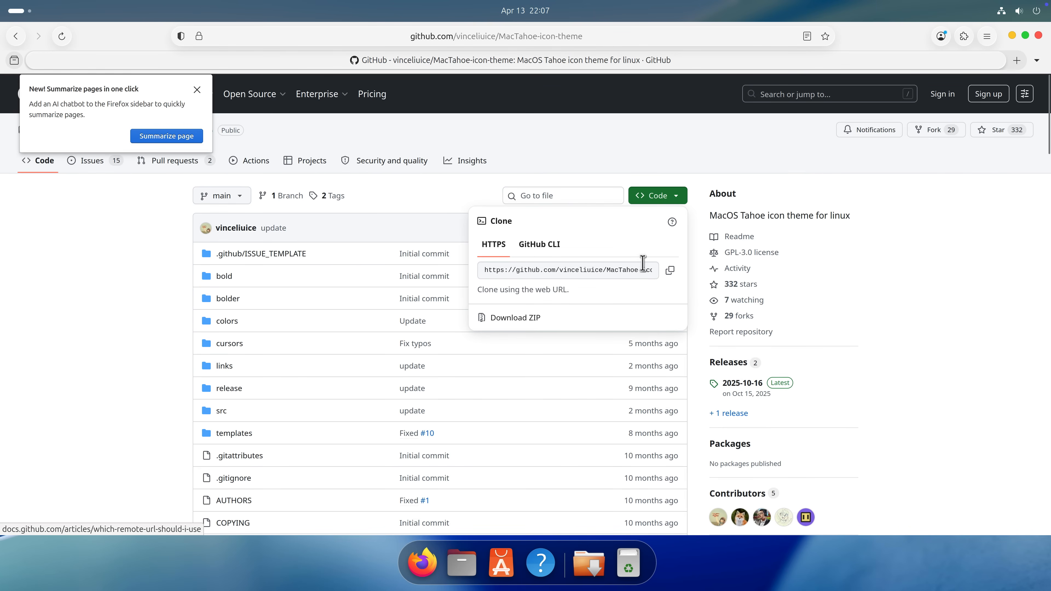
pyautogui.click(670, 270)
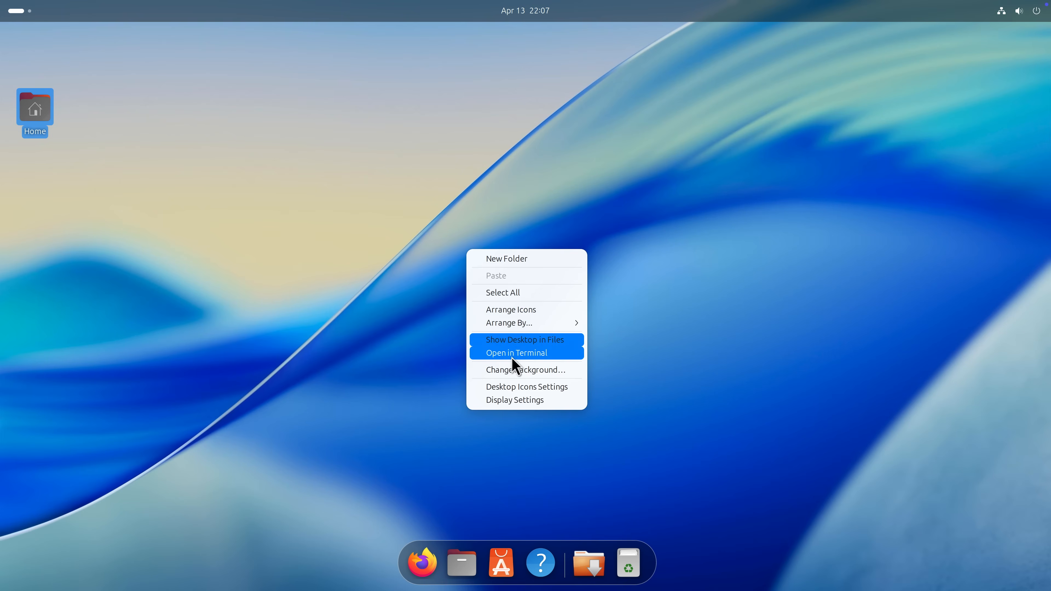
pyautogui.click(518, 352)
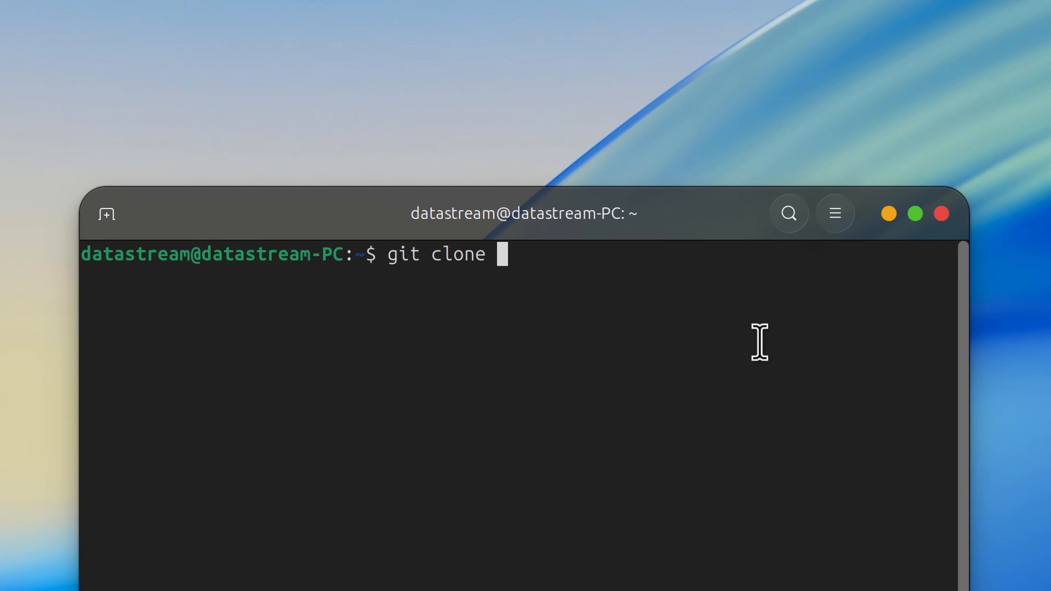
pyautogui.hotkey('ctrl', 'shift', 'v')
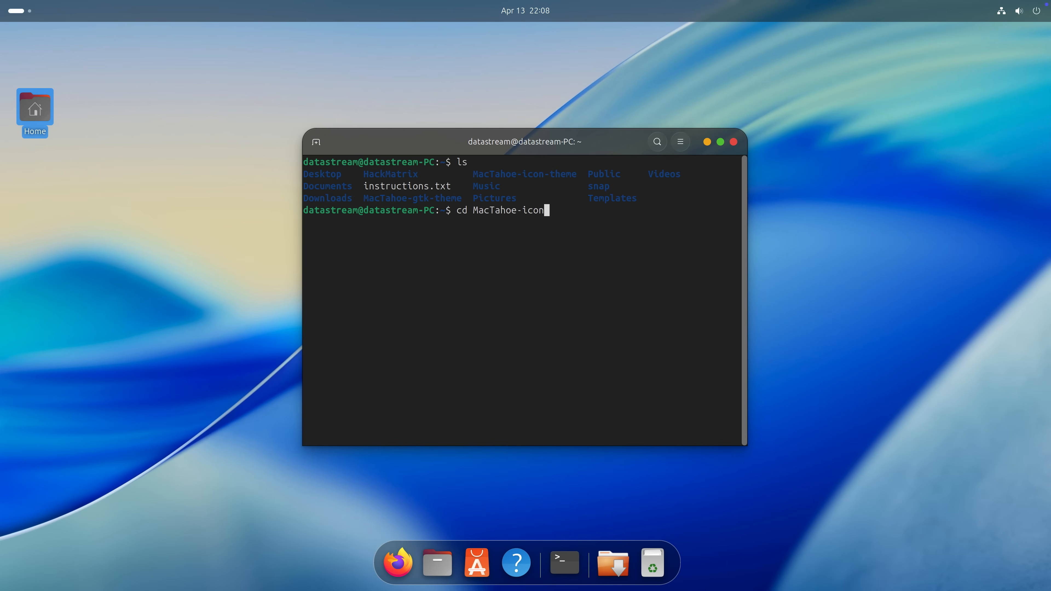
# - Enter MacTahoe-icon-theme, make install.sh executable, run it, then close the terminal
pyautogui.write('eme')
pyautogui.press('Return')
pyautogui.write('ls')
pyautogui.press('Return')
pyautogui.write('c')
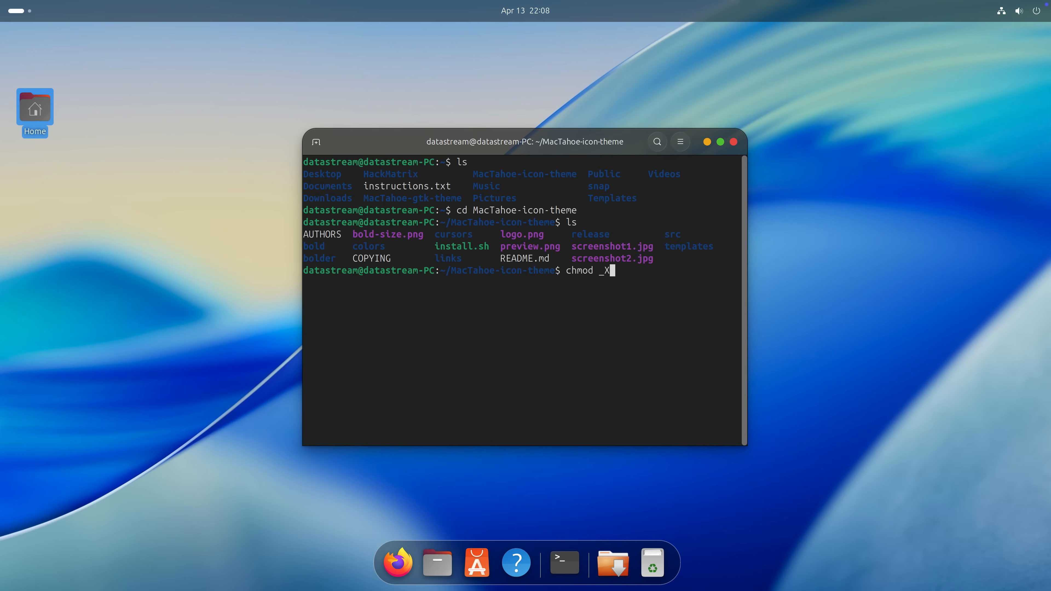
pyautogui.write('hmod +x install.sh')
pyautogui.press('Return')
pyautogui.write('./install.sh')
pyautogui.press('Return')
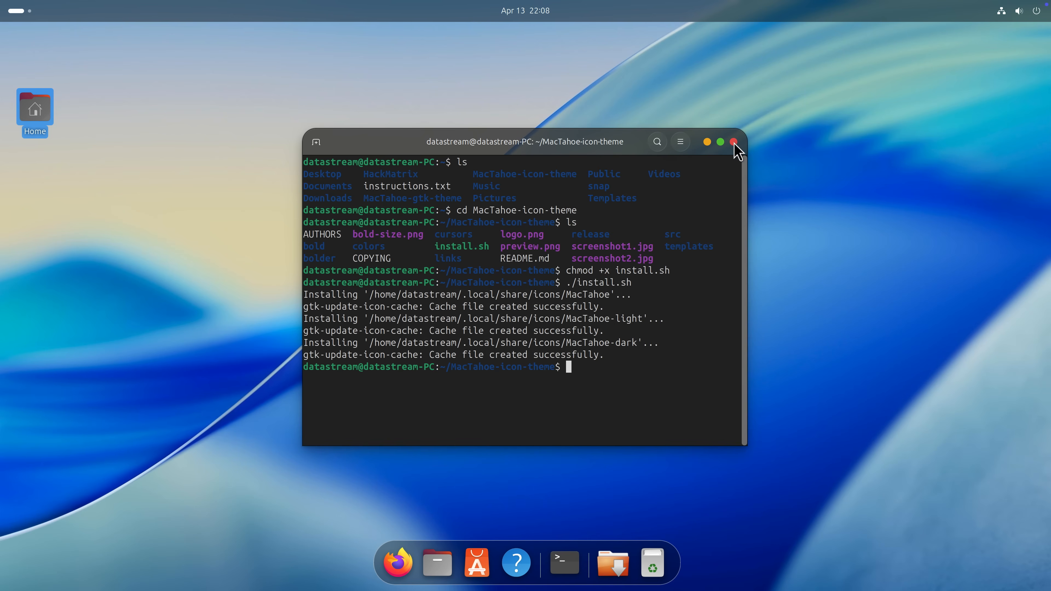
pyautogui.click(734, 142)
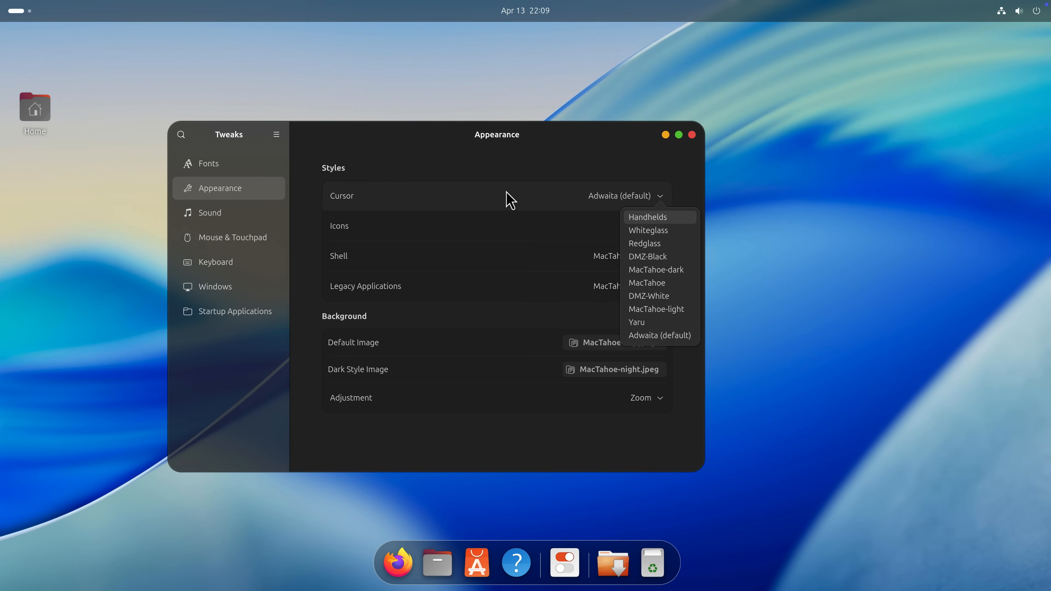
# - Choose MacTahoe for both the cursor theme and the icon theme
pyautogui.click(657, 282)
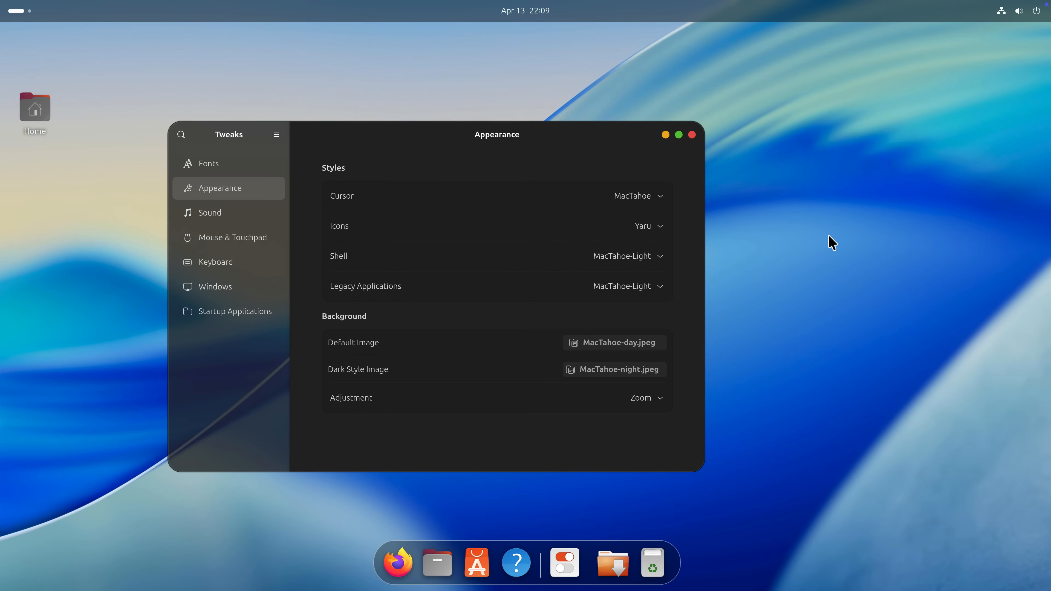
pyautogui.click(648, 229)
pyautogui.click(656, 271)
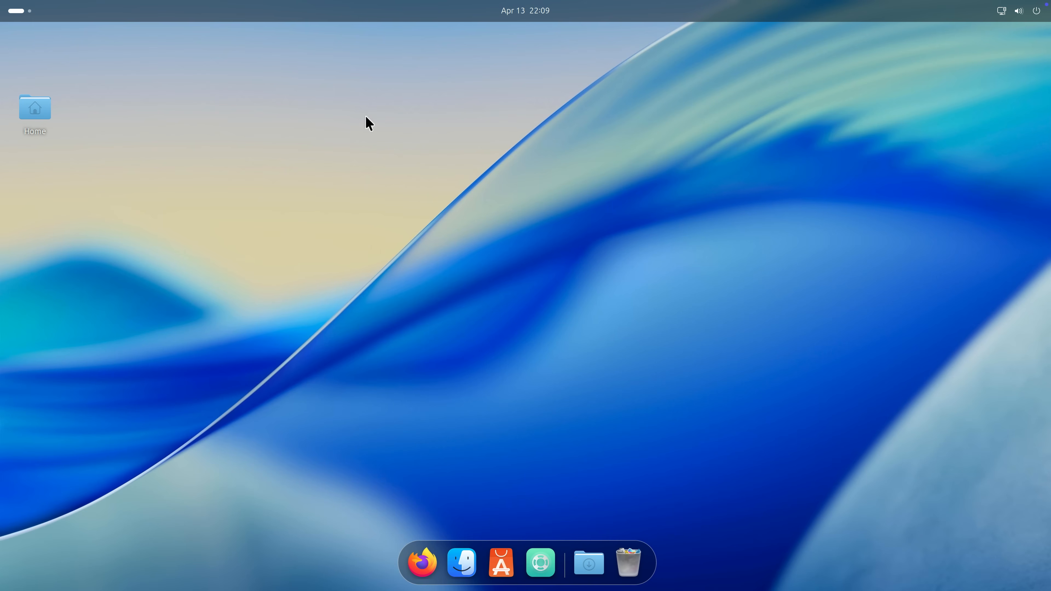
pyautogui.press('super+space')
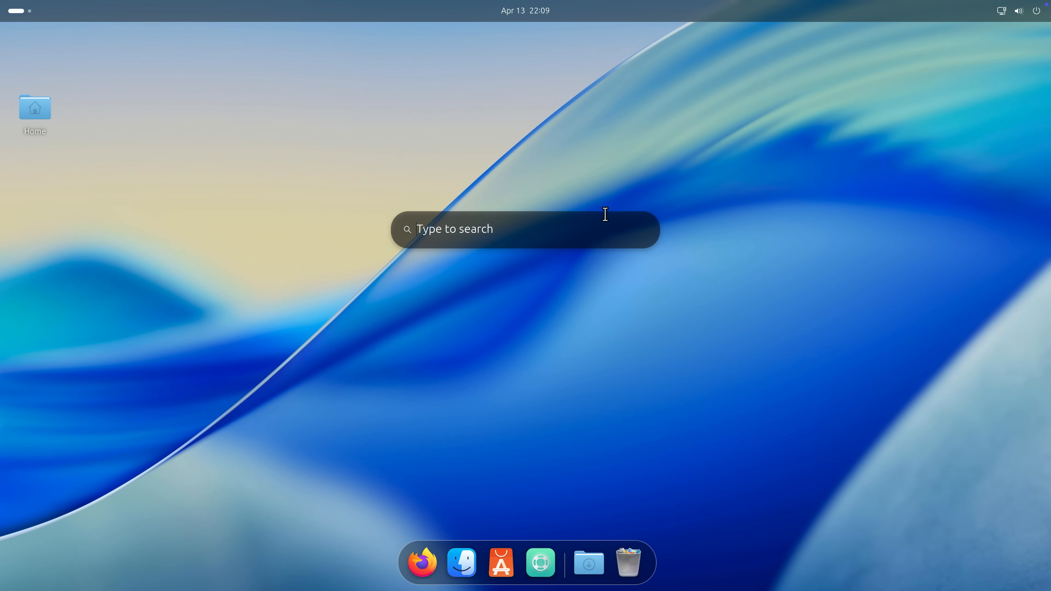
# - Pin Terminal and Image Viewer to the dock from the search results
pyautogui.write('g')
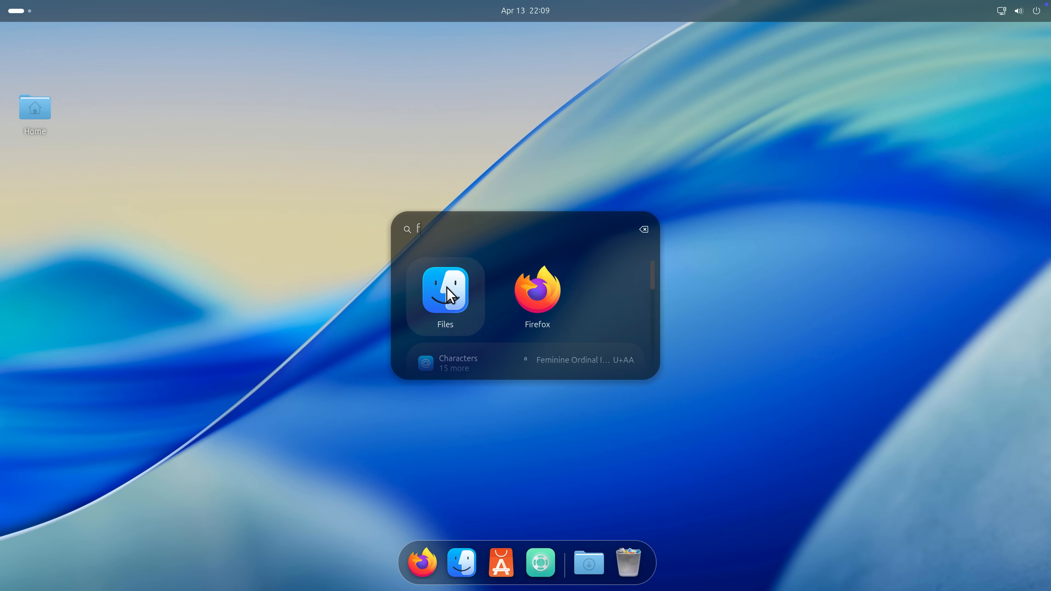
pyautogui.moveTo(446, 291); pyautogui.dragTo(491, 560)
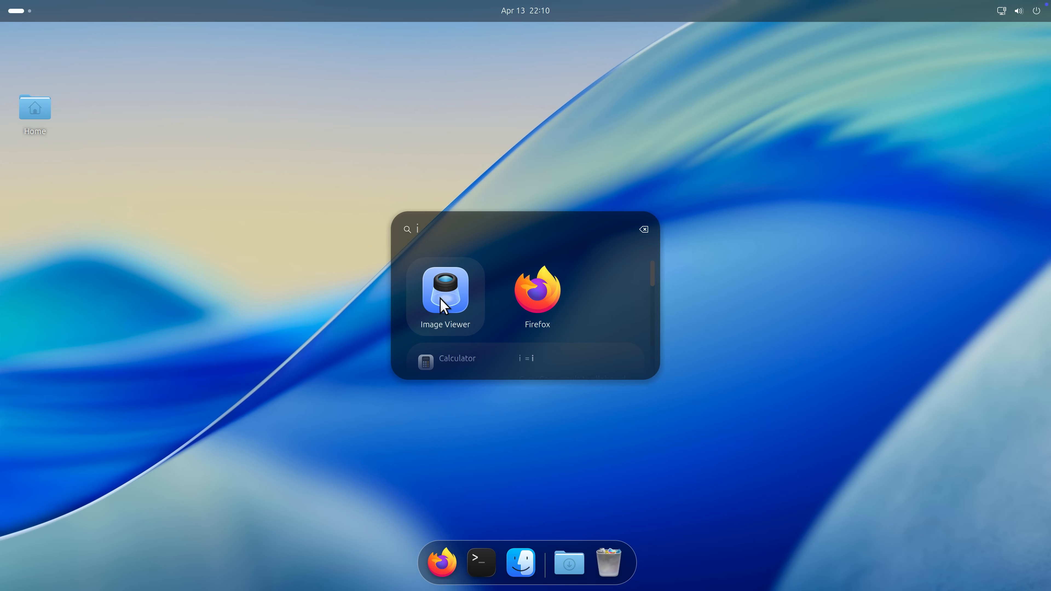
pyautogui.moveTo(441, 301); pyautogui.dragTo(502, 540)
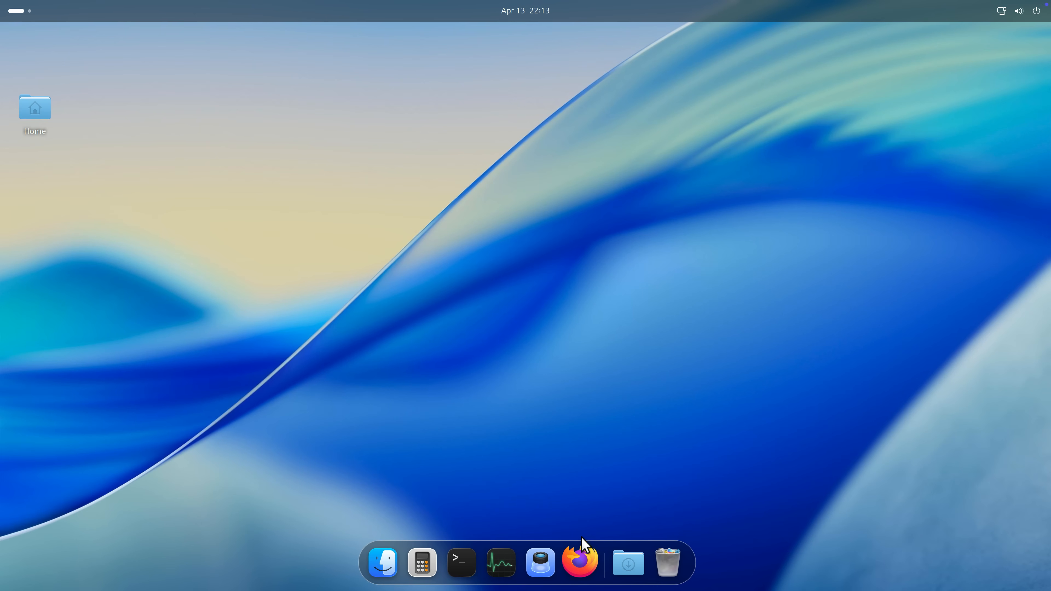
# - In Firefox, search 'sf pro regular' and download the SF Pro Display font
pyautogui.click(581, 548)
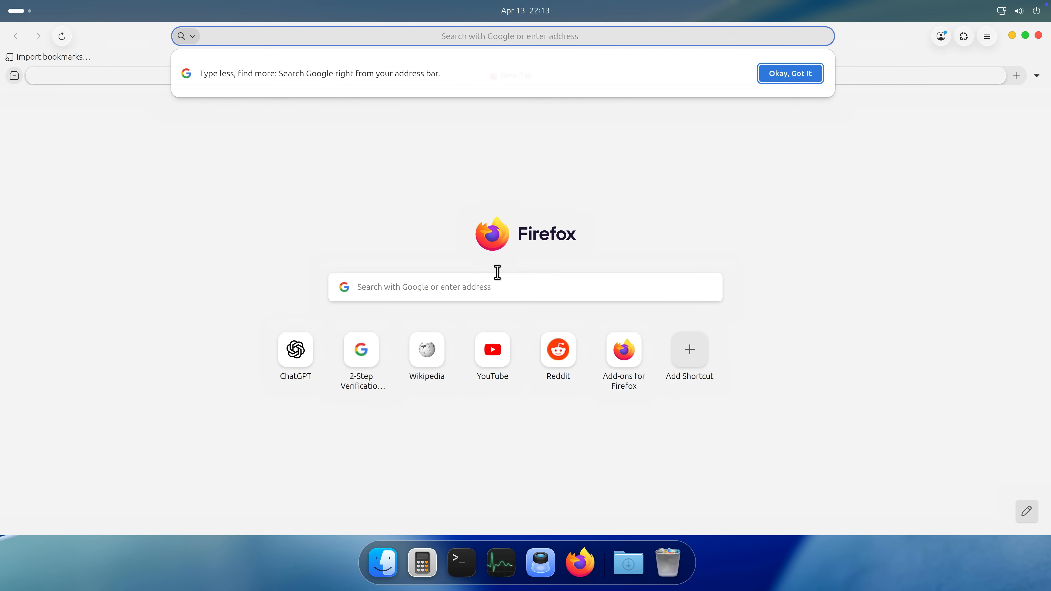
pyautogui.click(496, 272)
pyautogui.write('sf pro regular')
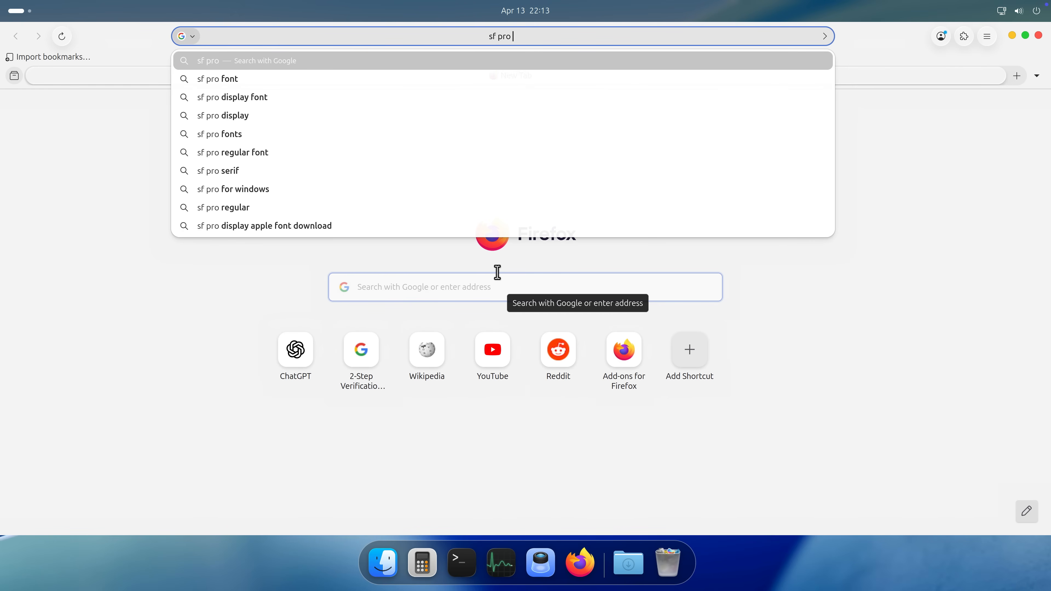
pyautogui.press('Return')
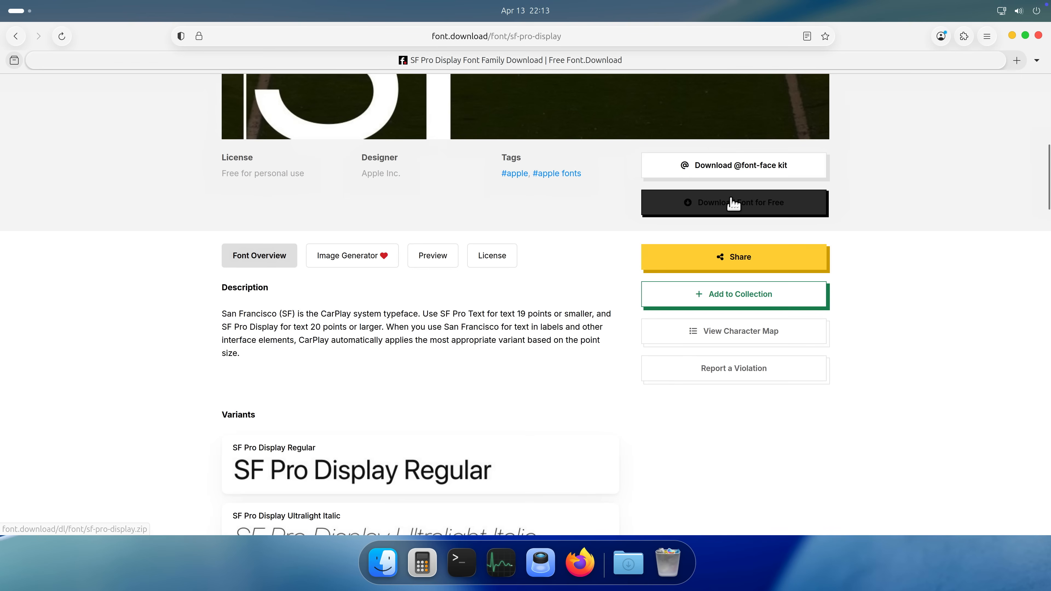
pyautogui.click(731, 204)
pyautogui.click(1038, 35)
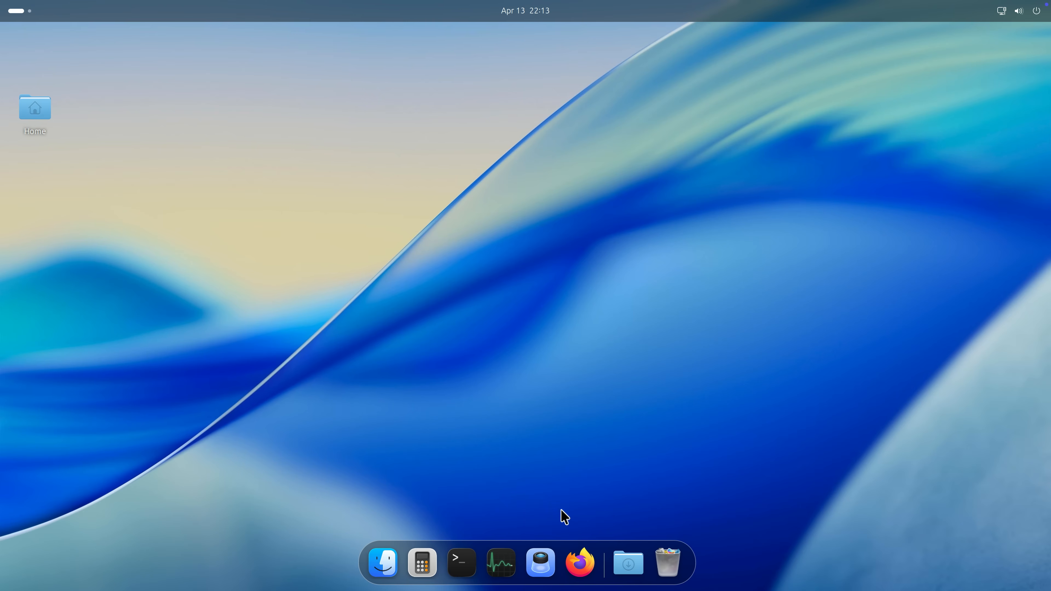
# - Extract sf-pro-display.zip in the Downloads folder
pyautogui.click(382, 562)
pyautogui.moveTo(387, 38); pyautogui.dragTo(603, 95)
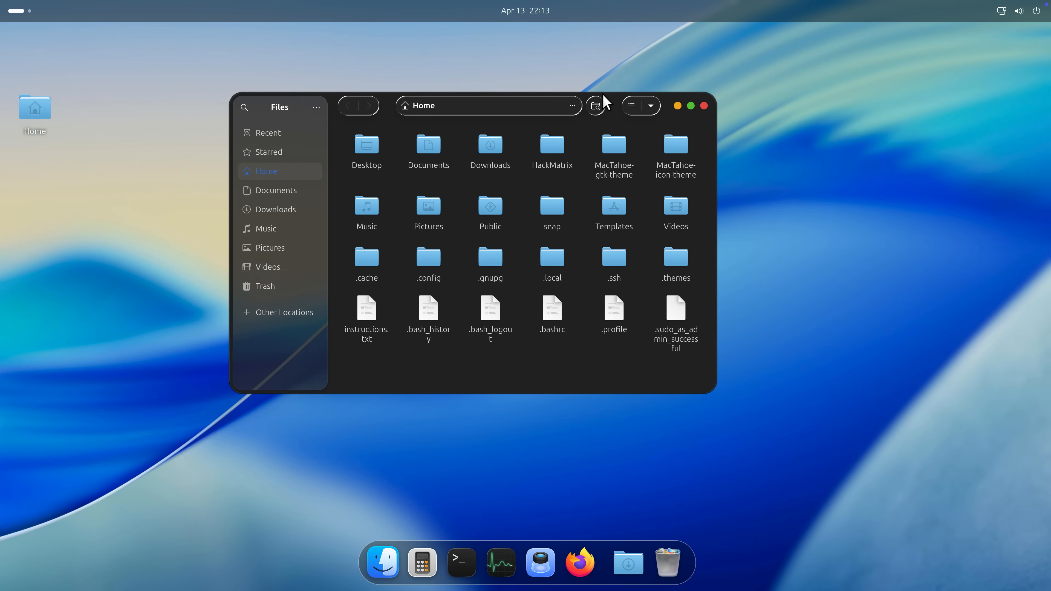
pyautogui.click(274, 209)
pyautogui.rightClick(367, 145)
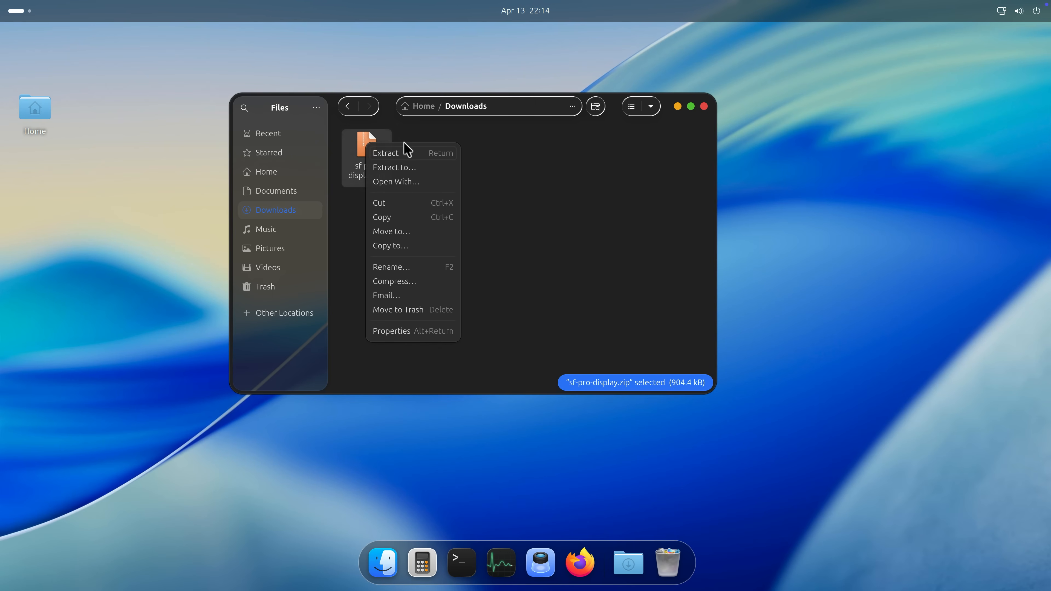
pyautogui.click(406, 152)
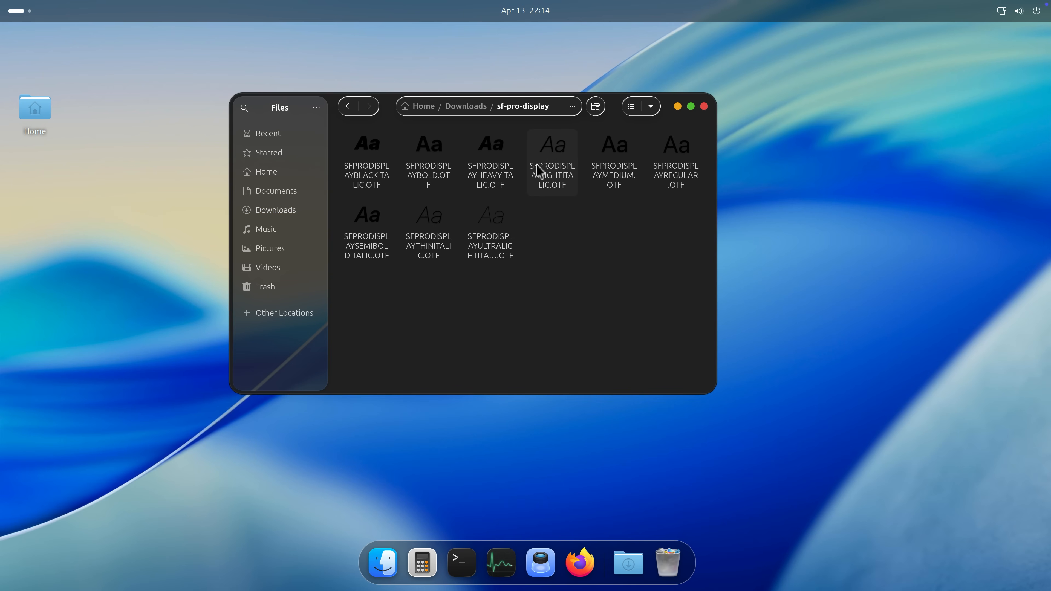
# - Install the SF Pro Display Regular font from its OTF file
pyautogui.doubleClick(671, 154)
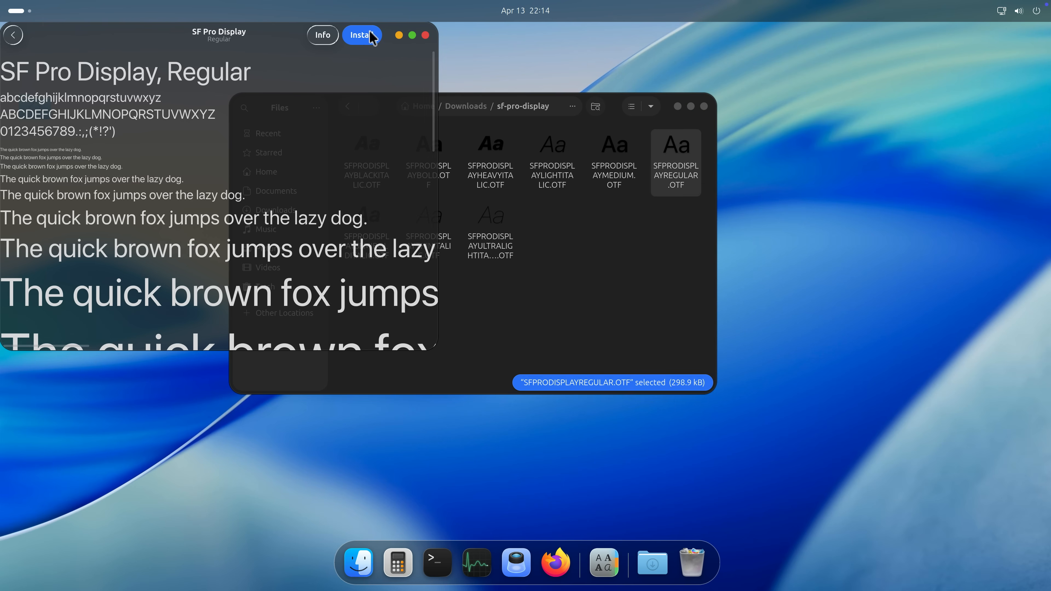
pyautogui.click(364, 35)
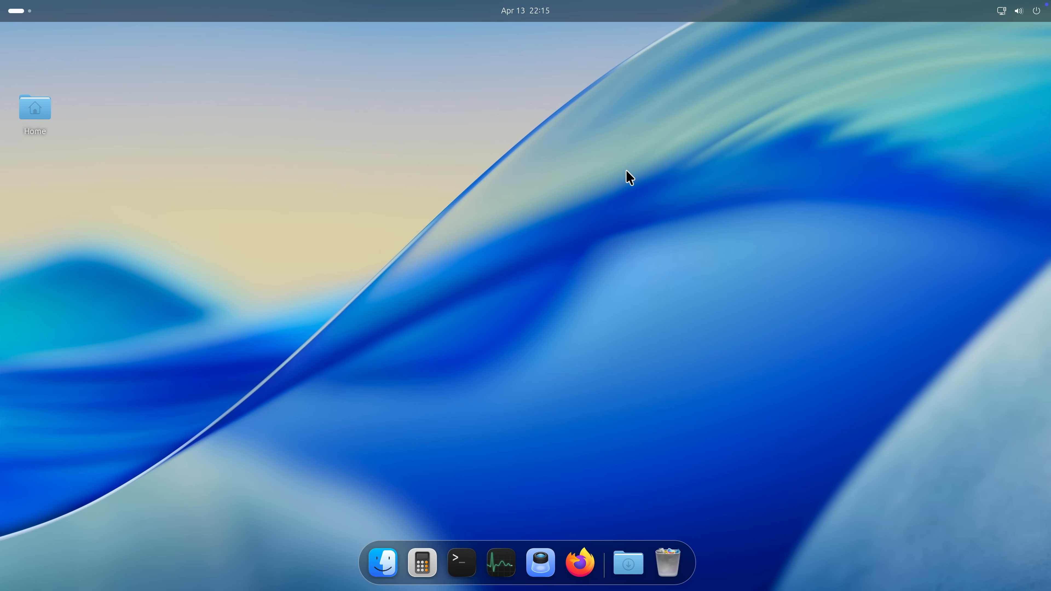
pyautogui.hotkey('ctrl', 'space')
# - Set Tweaks' interface text font to SF Pro Display Regular, then close Tweaks
pyautogui.write('tweak')
pyautogui.press('Return')
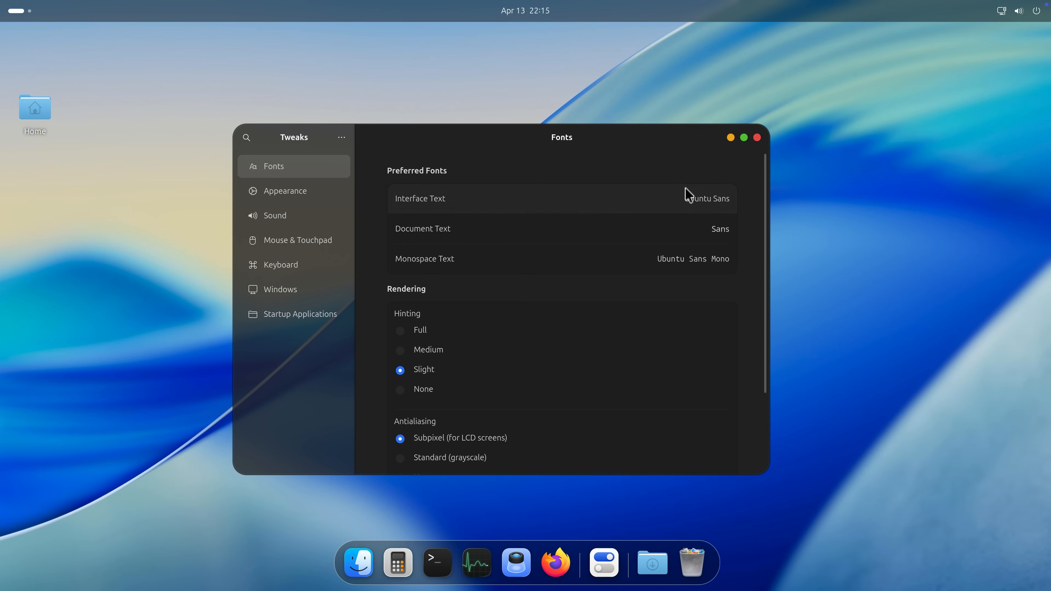
pyautogui.click(688, 195)
pyautogui.write('sf pro')
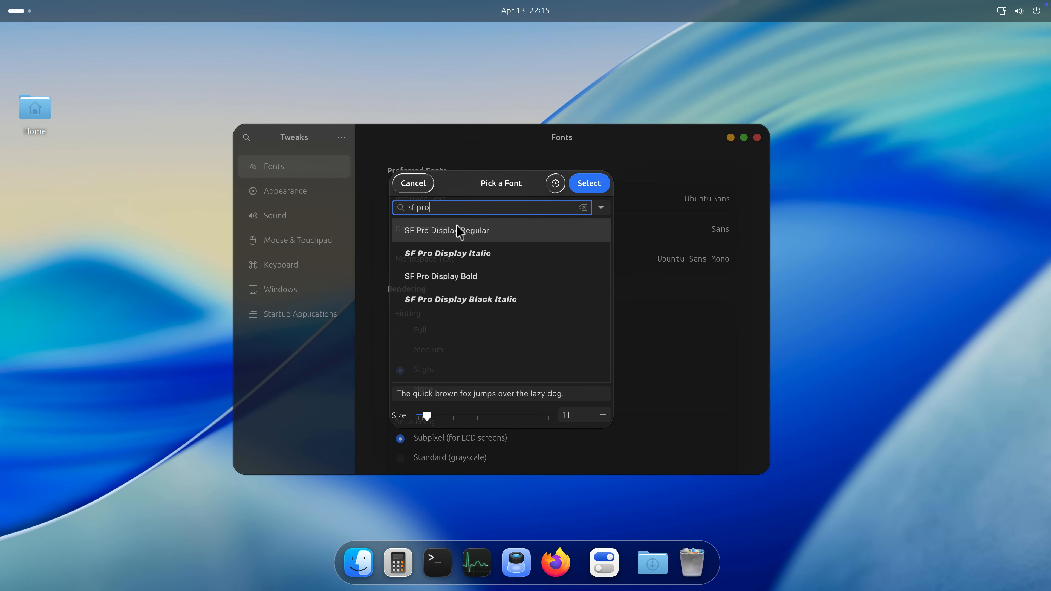
pyautogui.doubleClick(459, 231)
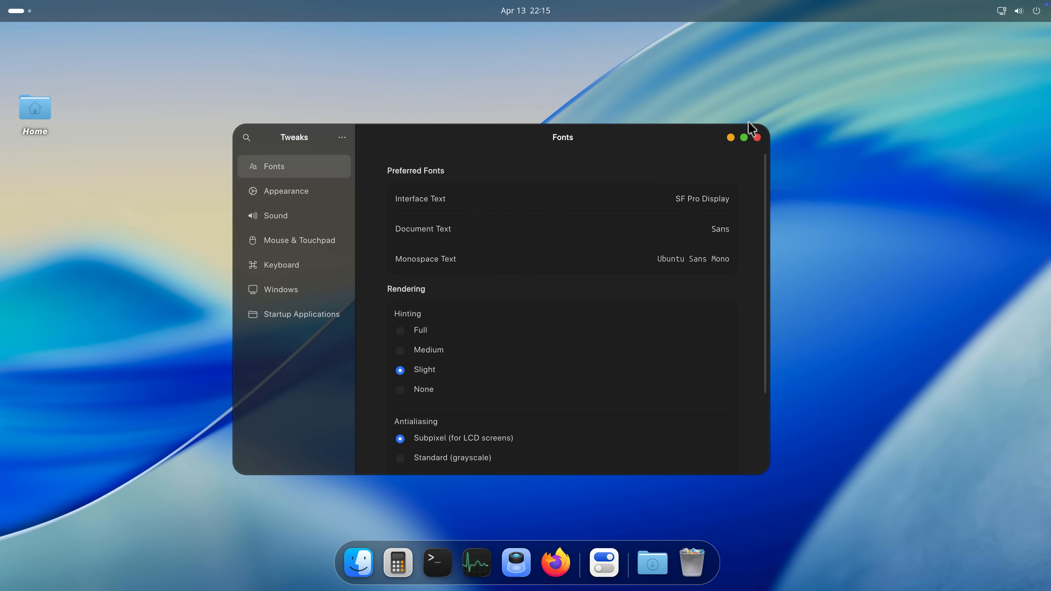
pyautogui.click(757, 138)
pyautogui.click(995, 11)
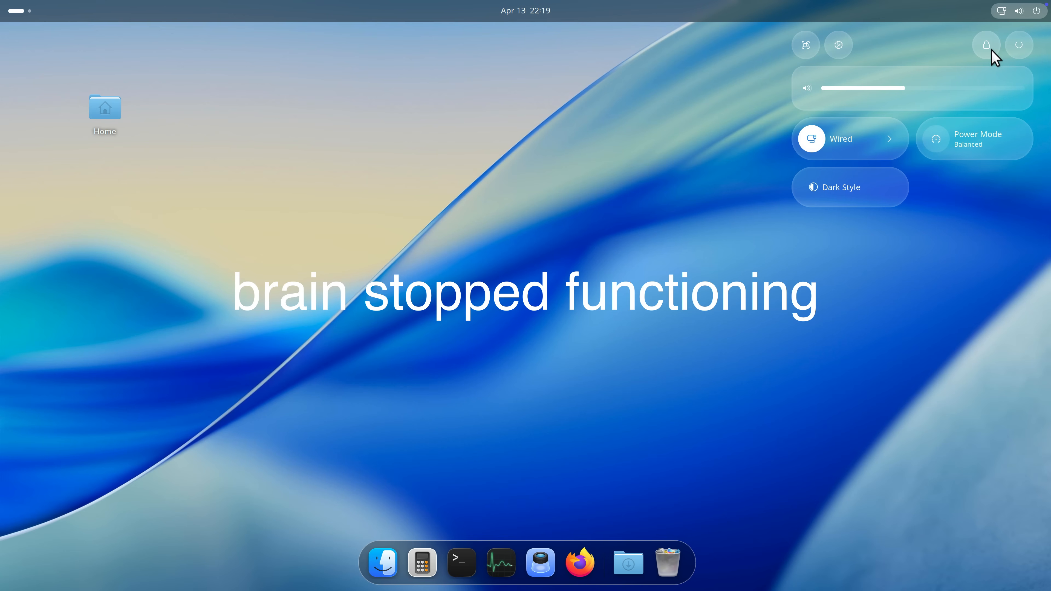
# - Turn on dark style and place window title bar buttons on the left in Tweaks
pyautogui.click(833, 198)
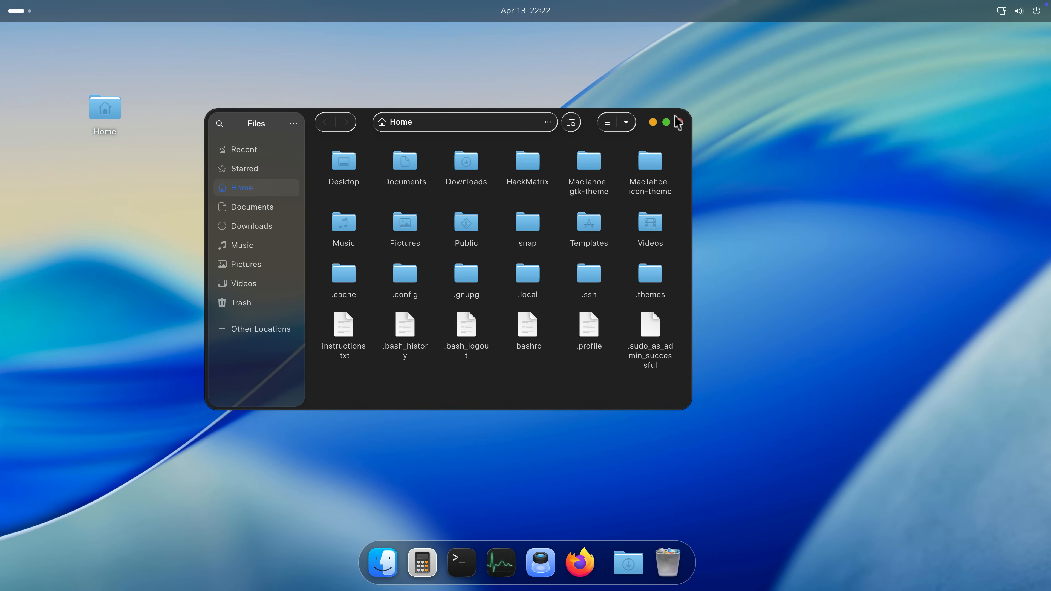
pyautogui.click(678, 122)
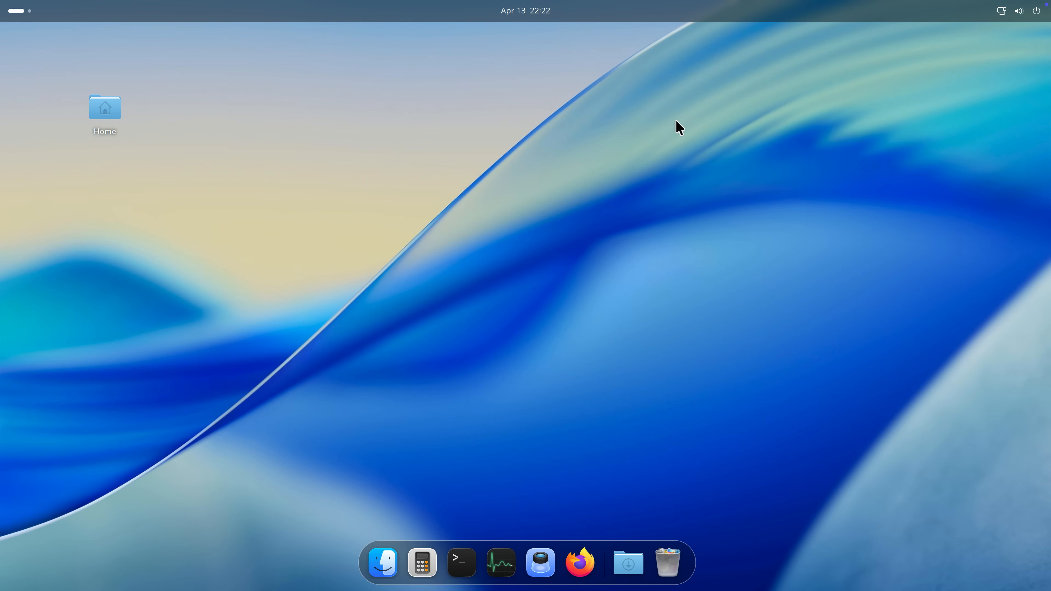
pyautogui.press('super+space')
pyautogui.write('tweaks')
pyautogui.press('Return')
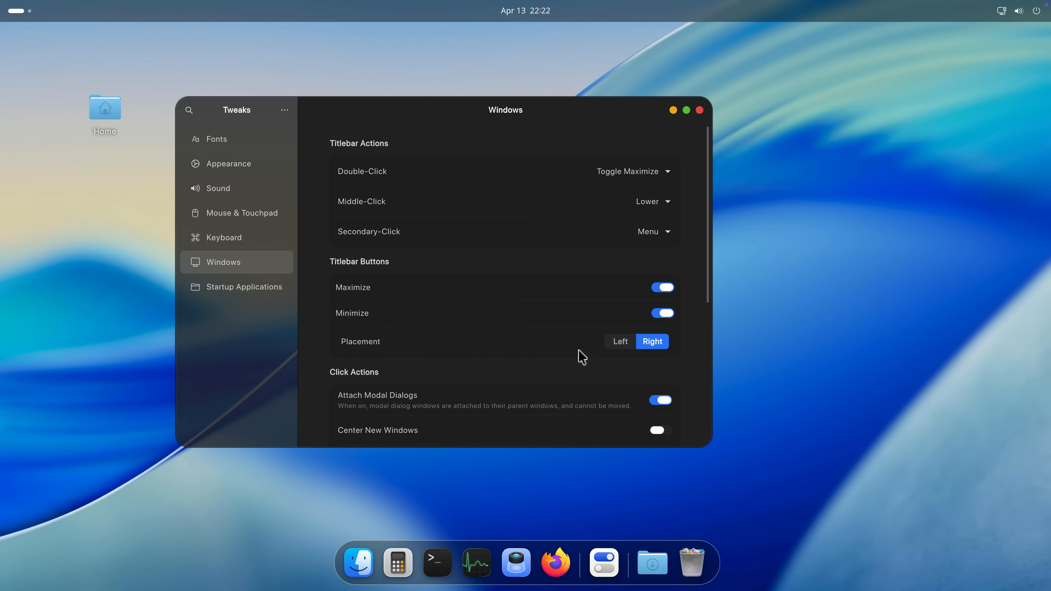
pyautogui.click(617, 341)
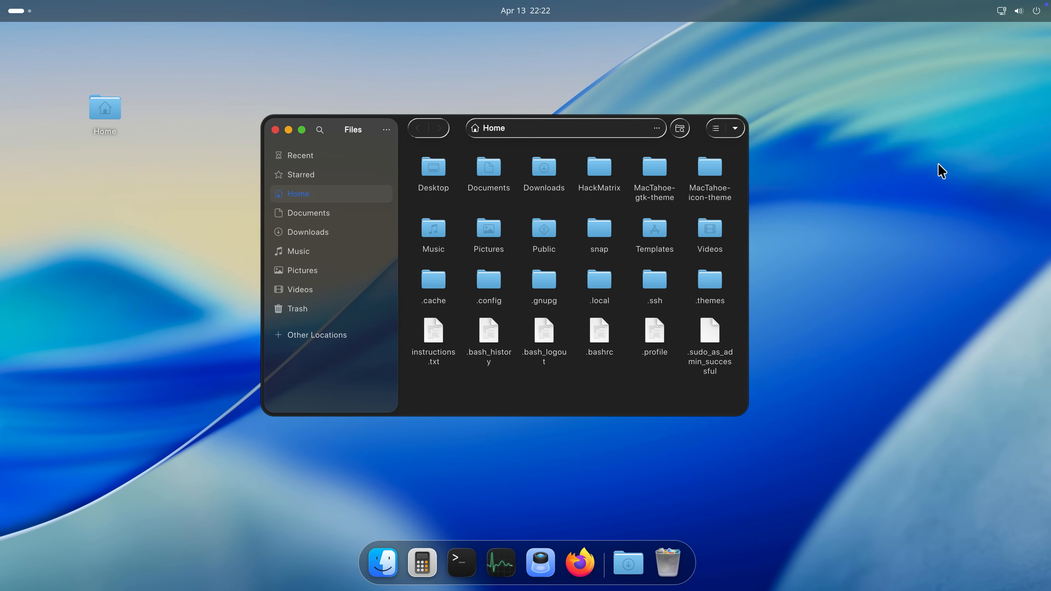
# - Type and clear short queries in the app search launcher
pyautogui.press('super+space')
pyautogui.write('g')
pyautogui.press('BackSpace')
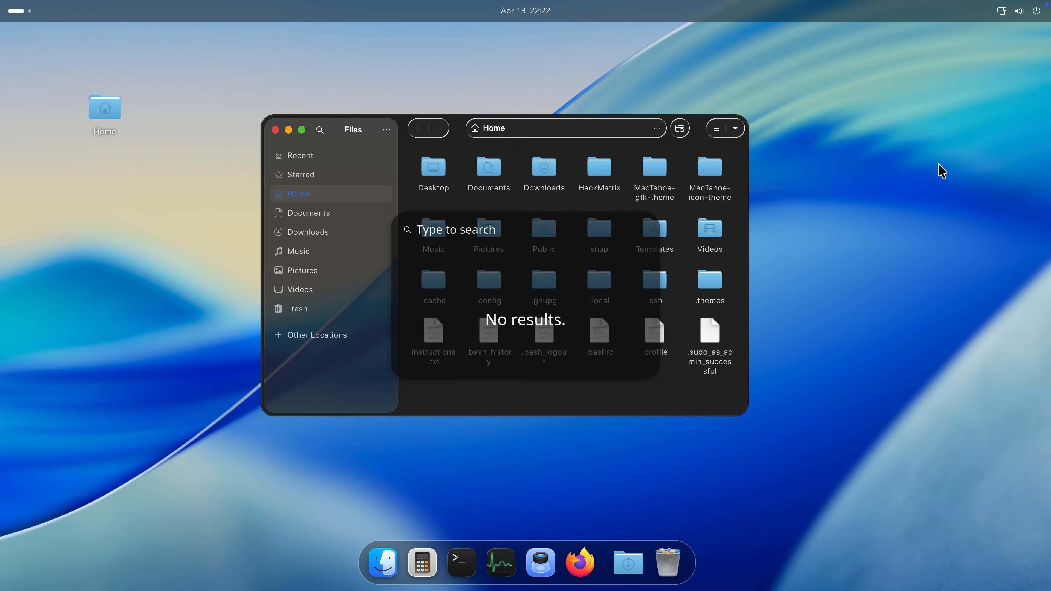
pyautogui.write('s')
pyautogui.press('BackSpace')
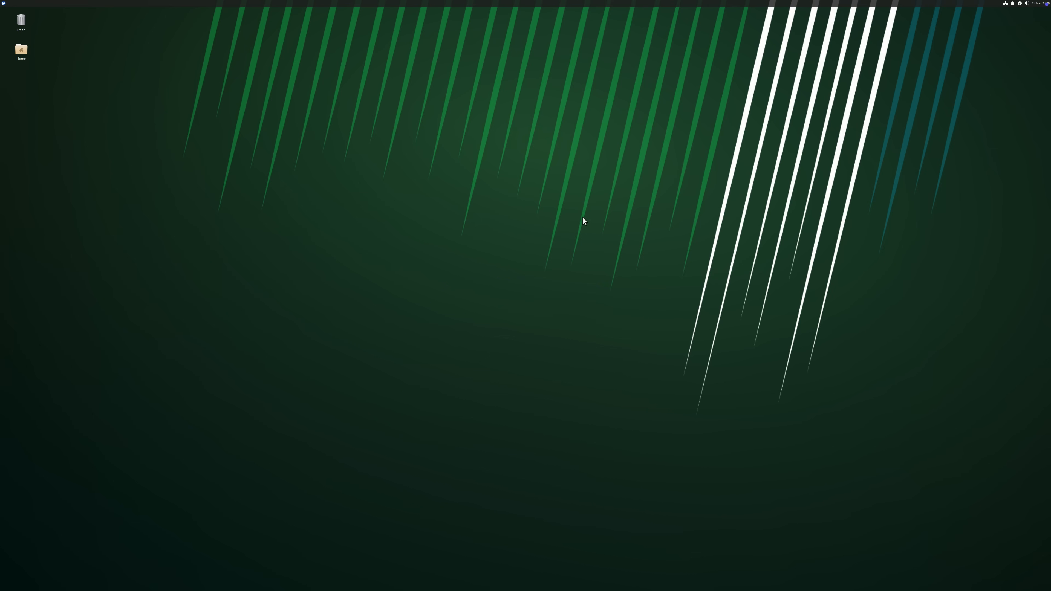
# - In a new terminal, run apt update, try cloning chicago95, and install git
pyautogui.hotkey('ctrl', 'alt', 't')
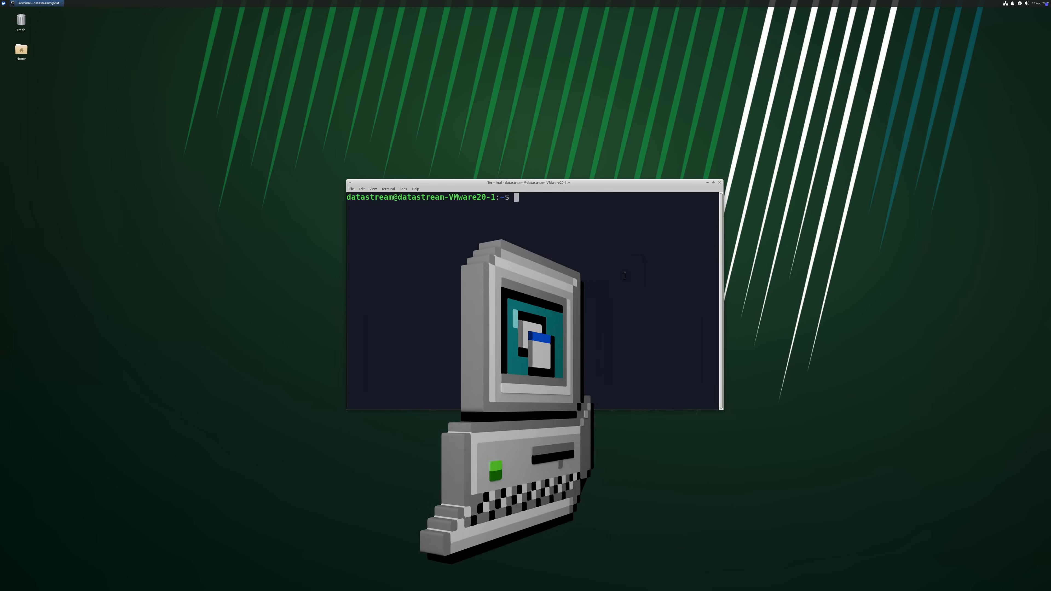
pyautogui.write('sudo apt update')
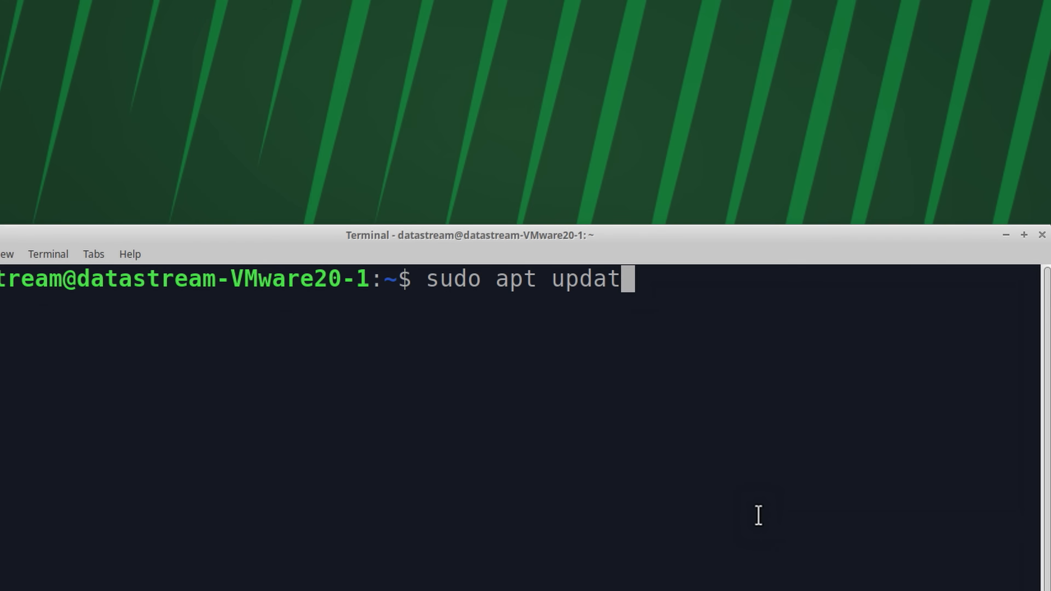
pyautogui.press('Return')
pyautogui.press('Return')
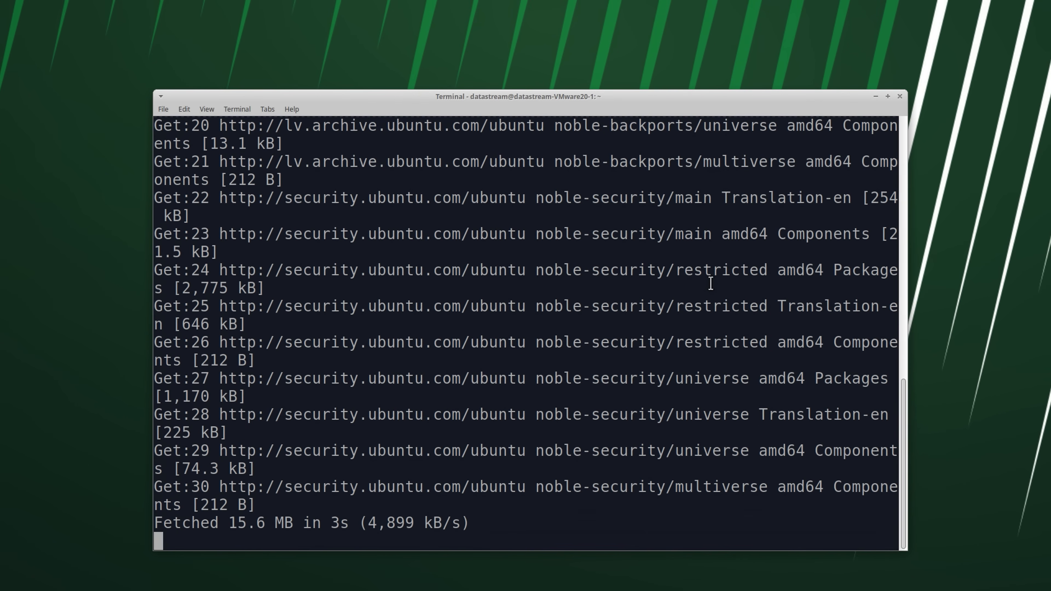
pyautogui.write('git c')
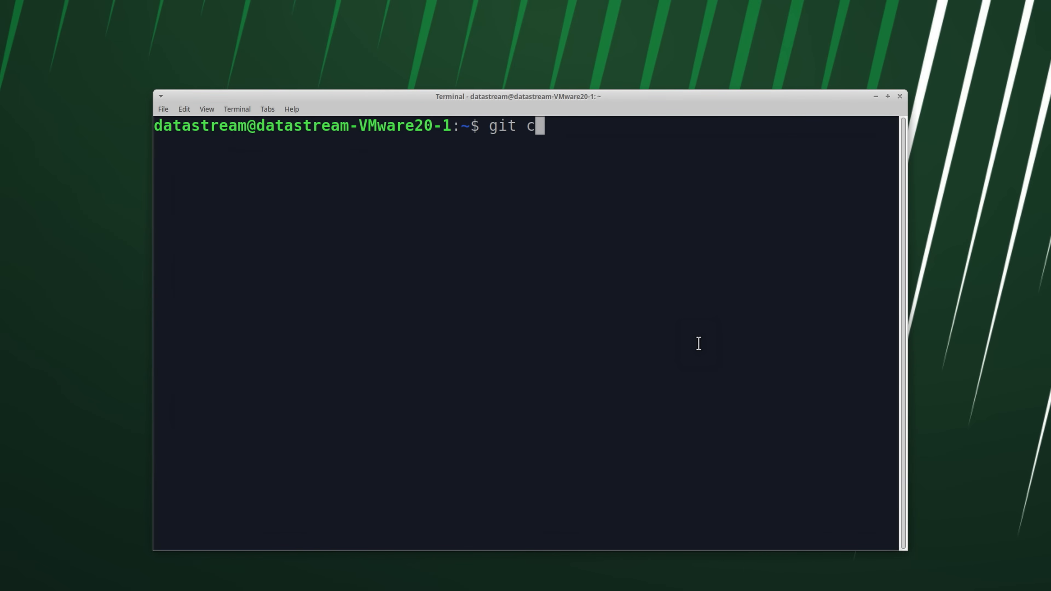
pyautogui.write('lone https://github.com')
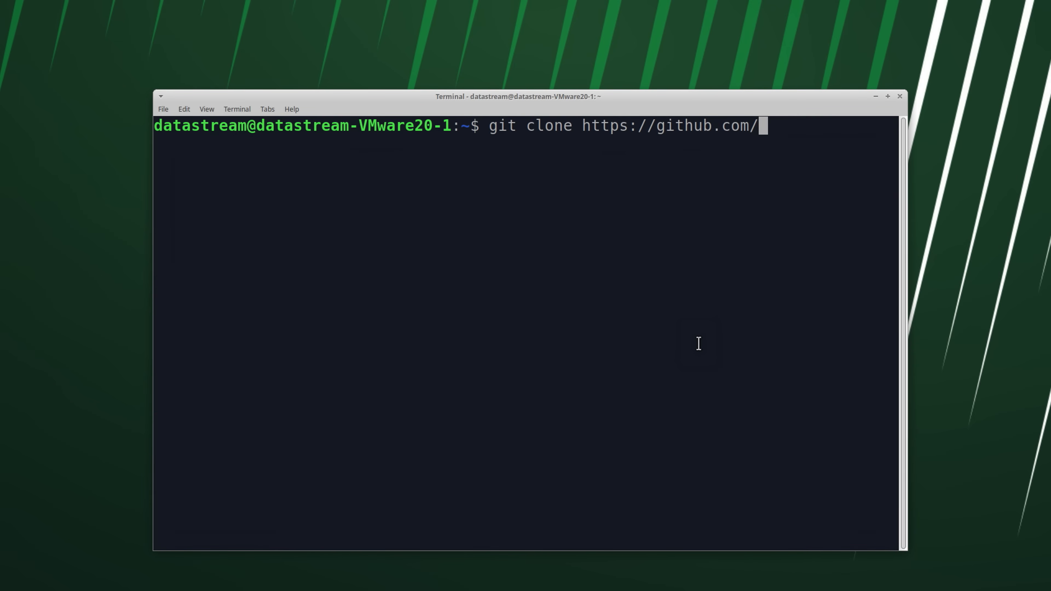
pyautogui.write('/grassmunk/c')
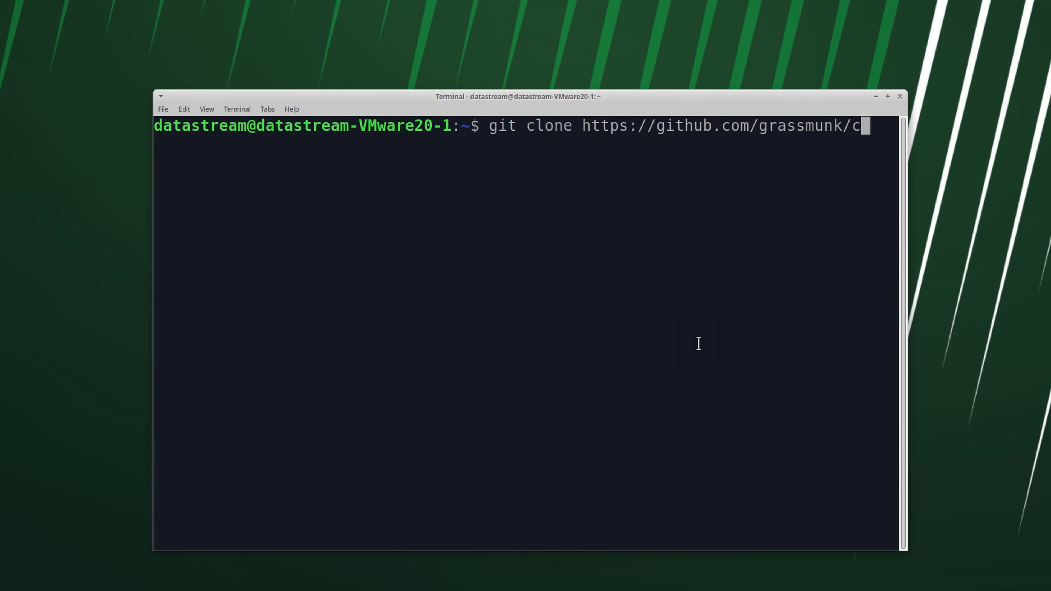
pyautogui.write('hicago95')
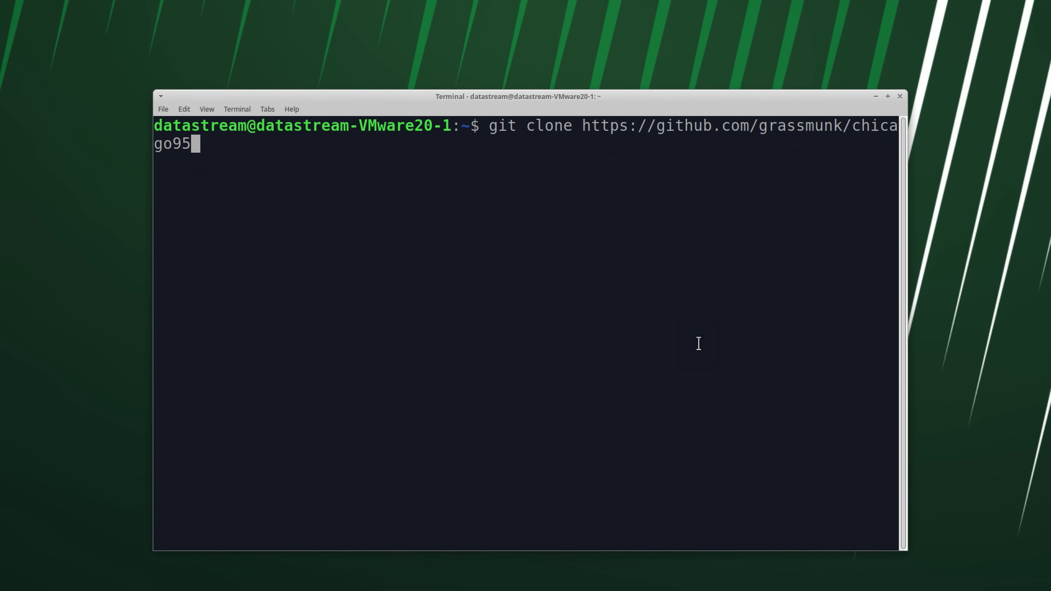
pyautogui.press('Return')
pyautogui.write('sudo apt install git')
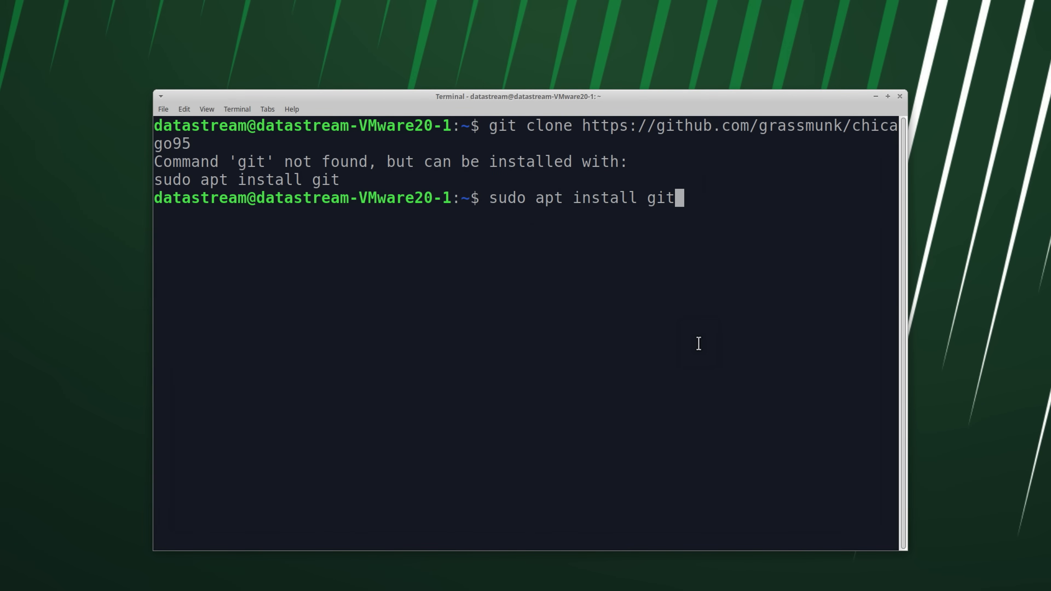
pyautogui.press('Return')
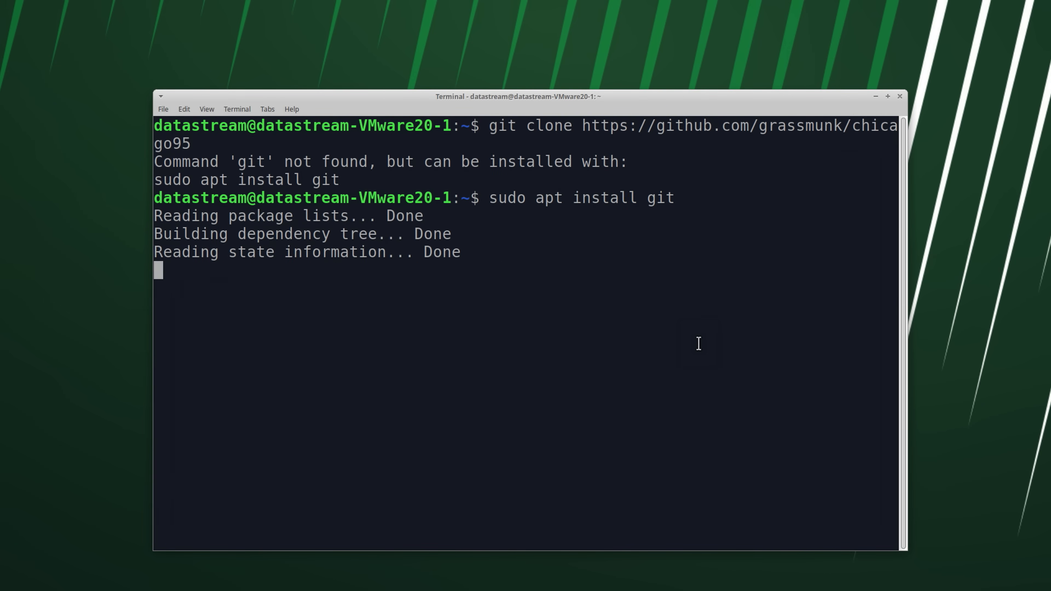
# - Clone the chicago95 repository, enter it, and run python3 installer.py
pyautogui.press('Up')
pyautogui.press('Up')
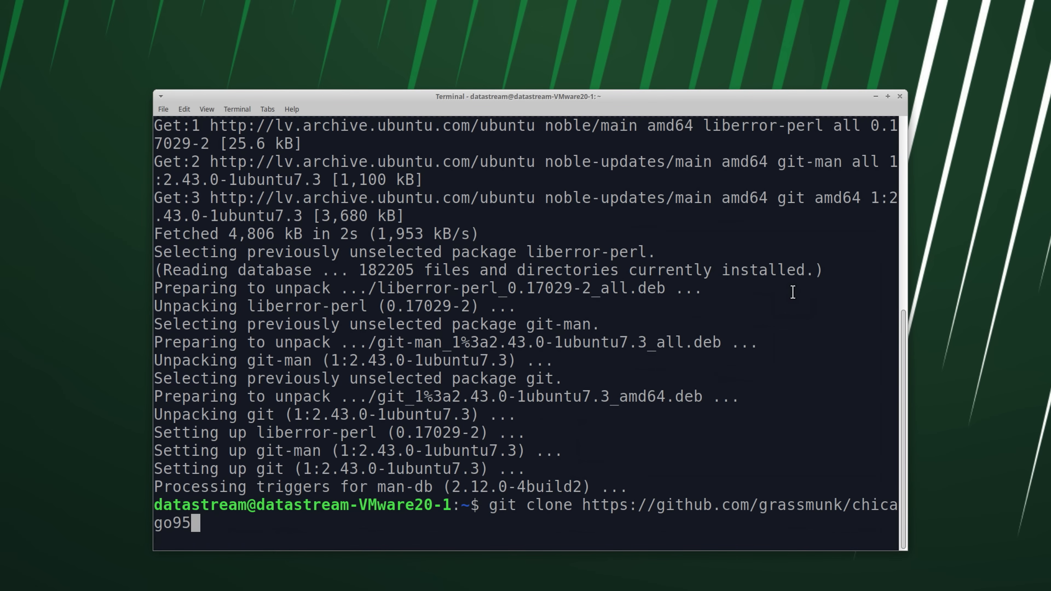
pyautogui.press('Return')
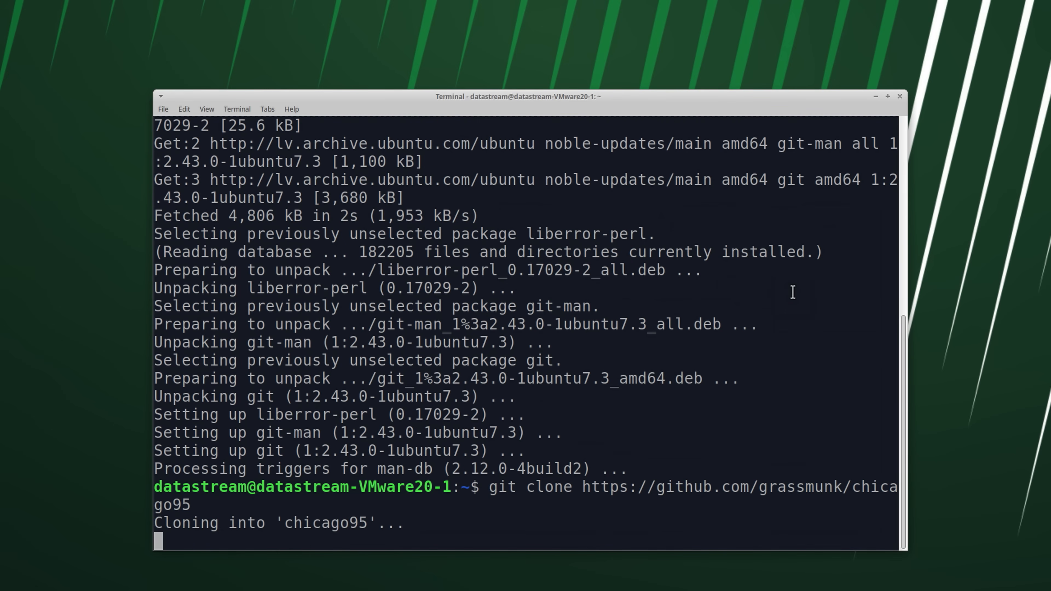
pyautogui.write('chicago95')
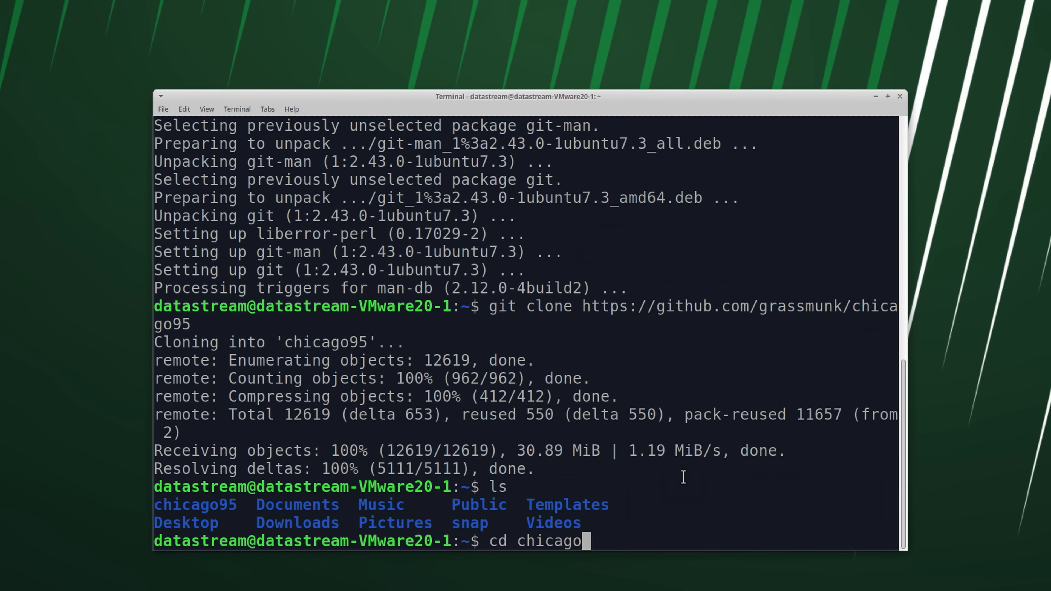
pyautogui.press('Return')
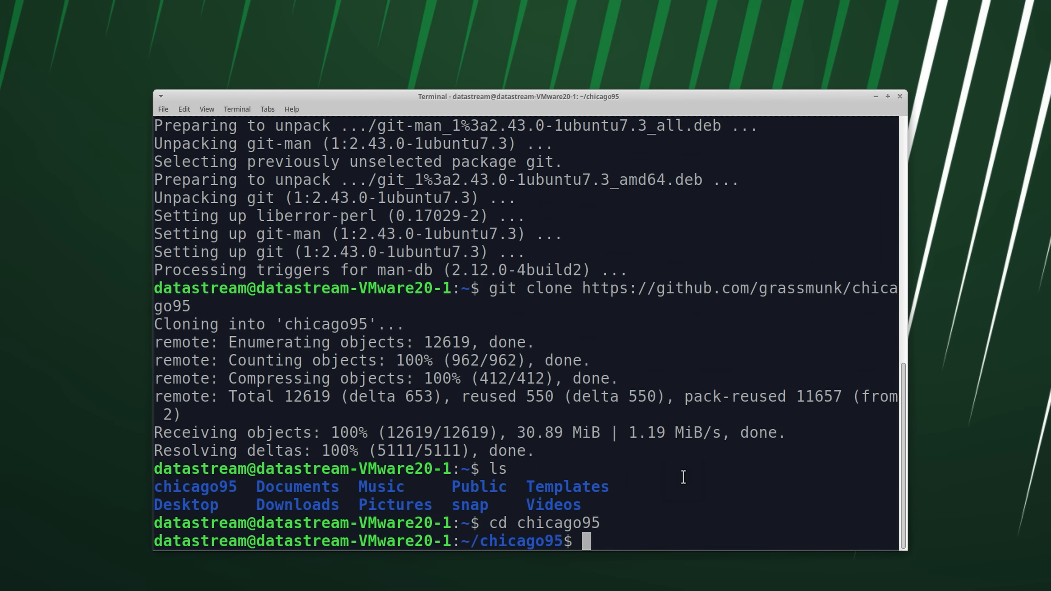
pyautogui.write('ls')
pyautogui.press('Return')
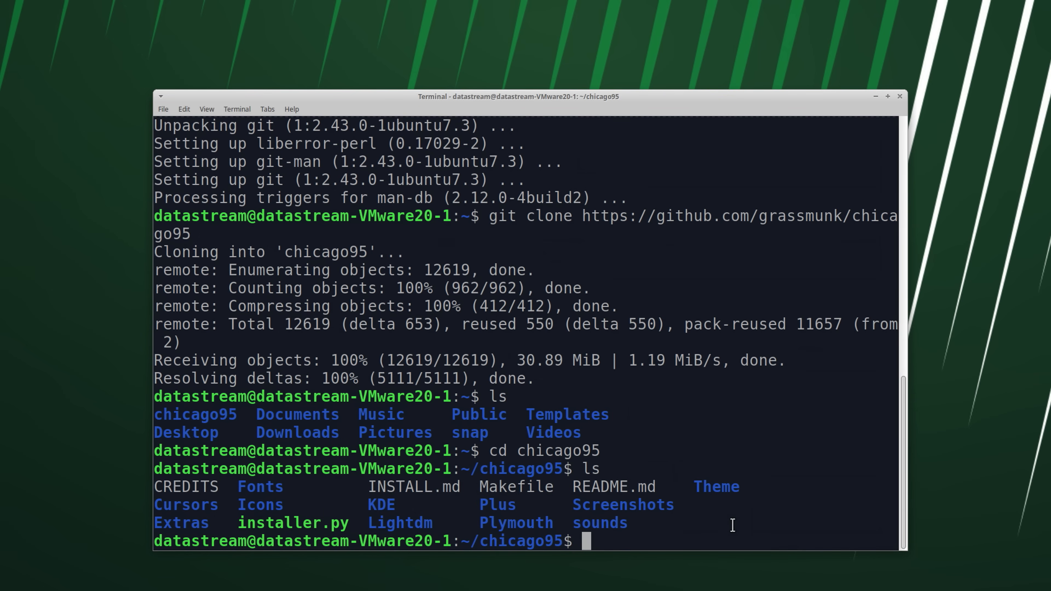
pyautogui.write('python3 ')
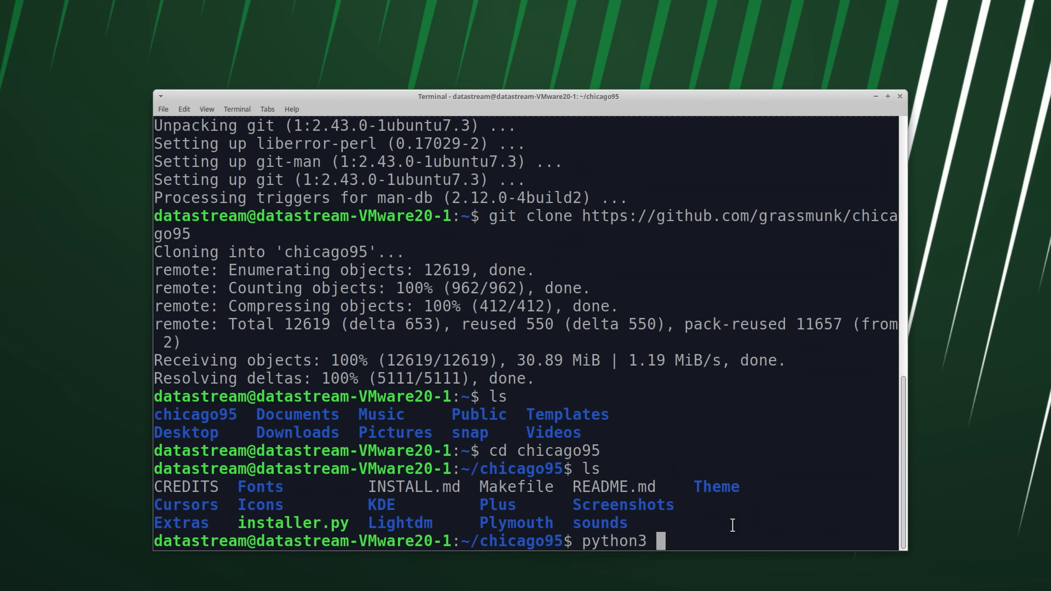
pyautogui.write('installer.py')
pyautogui.press('Return')
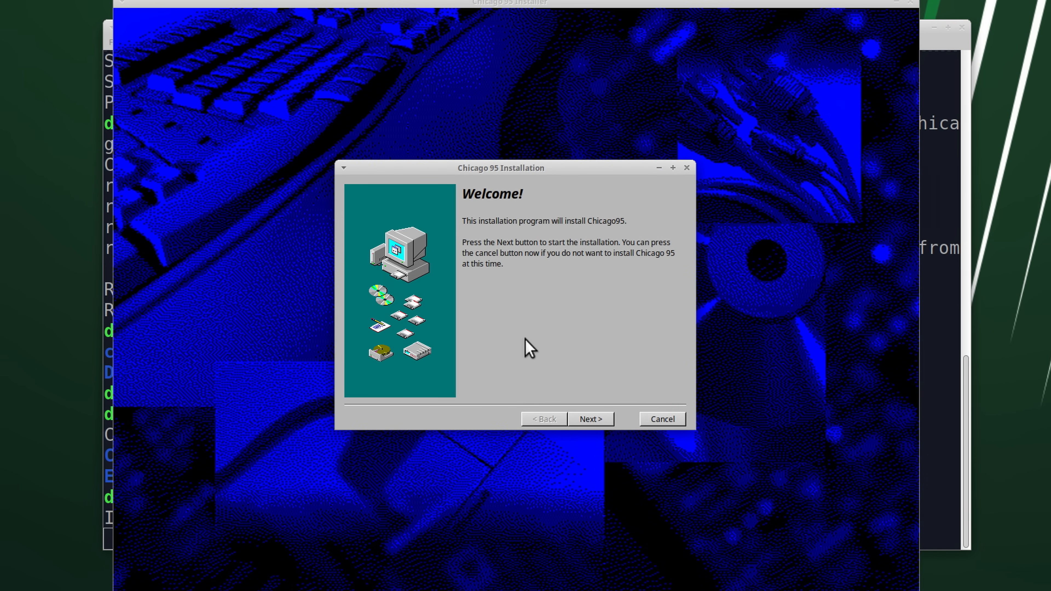
# - Step through the Chicago95 installer with every component checked until Installation Completed appears
pyautogui.click(590, 419)
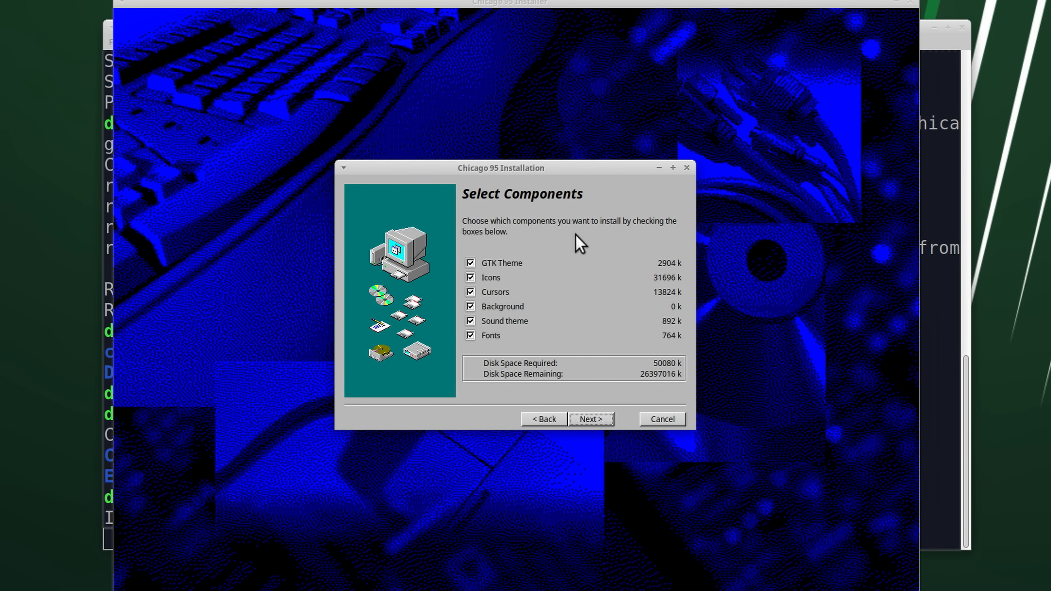
pyautogui.click(594, 418)
pyautogui.click(594, 420)
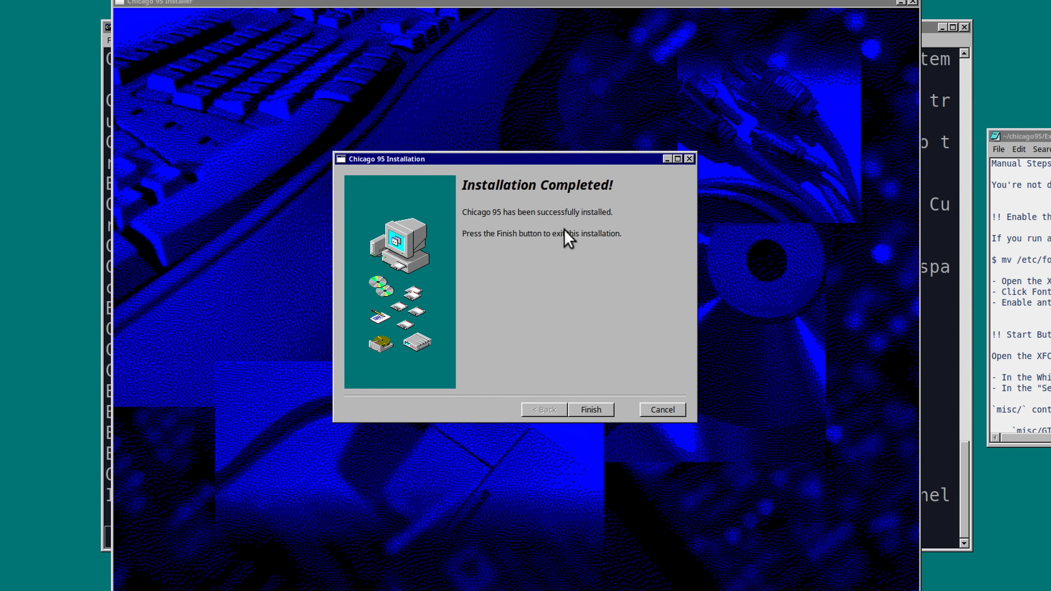
# - Close the finished installer and centre the post_install.txt notes window on screen
pyautogui.click(590, 409)
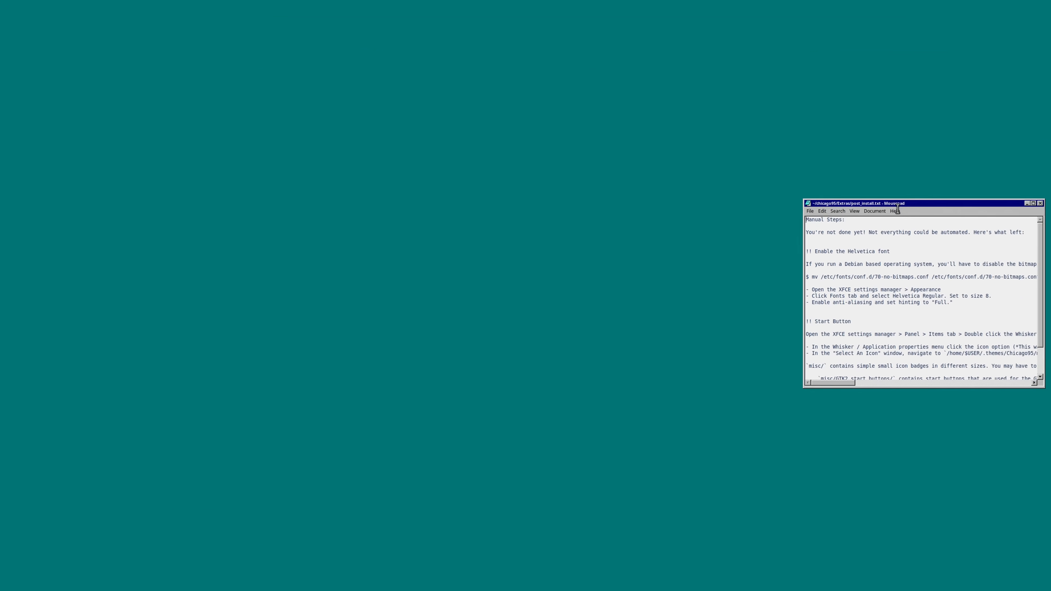
pyautogui.moveTo(789, 218); pyautogui.dragTo(522, 197)
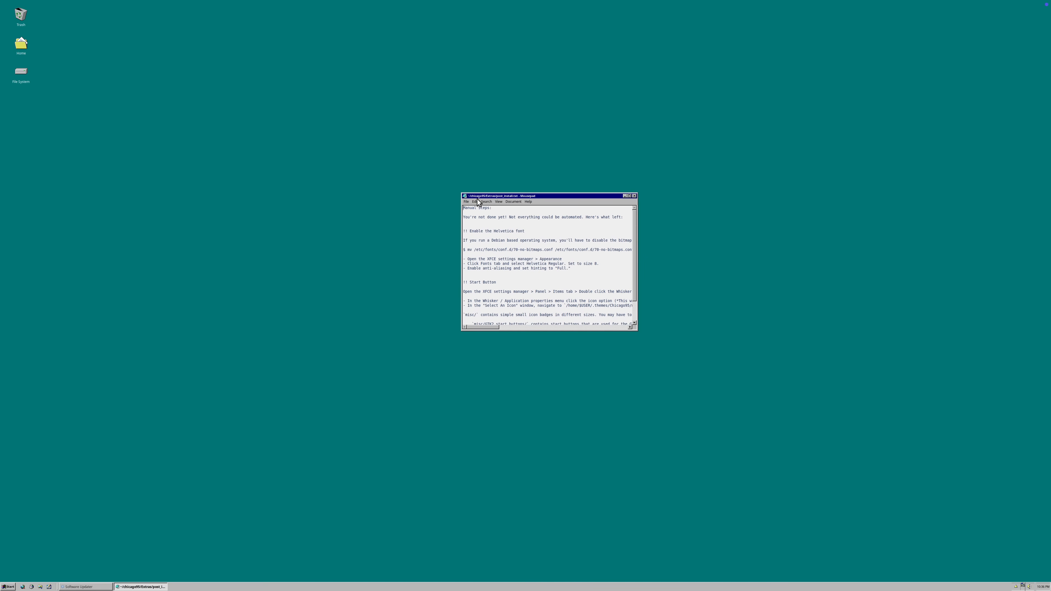
pyautogui.click(501, 201)
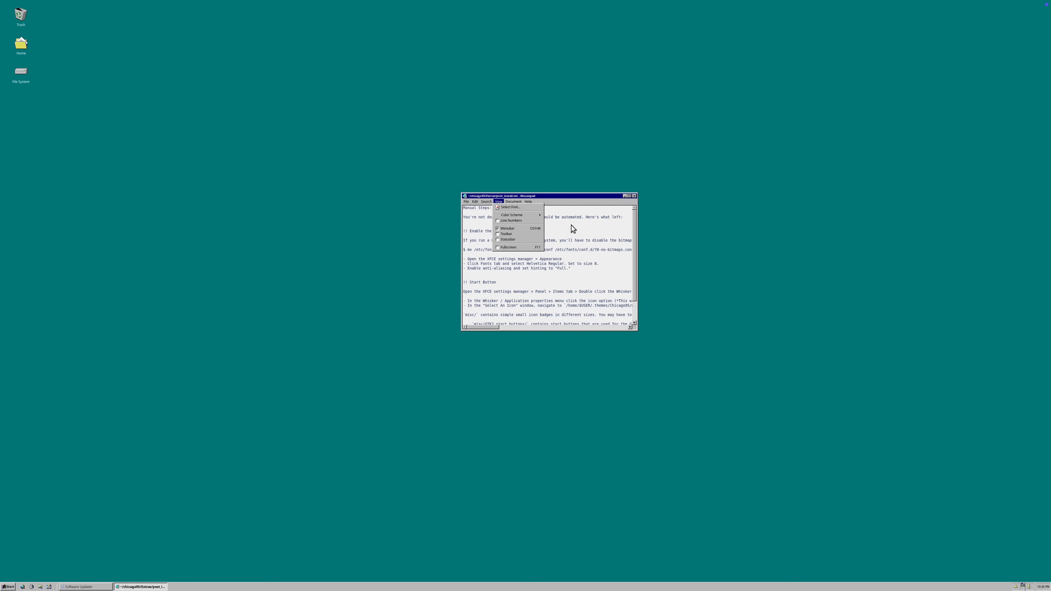
# - Enlarge the Mousepad notes window so the full manual-step lines are readable
pyautogui.click(594, 245)
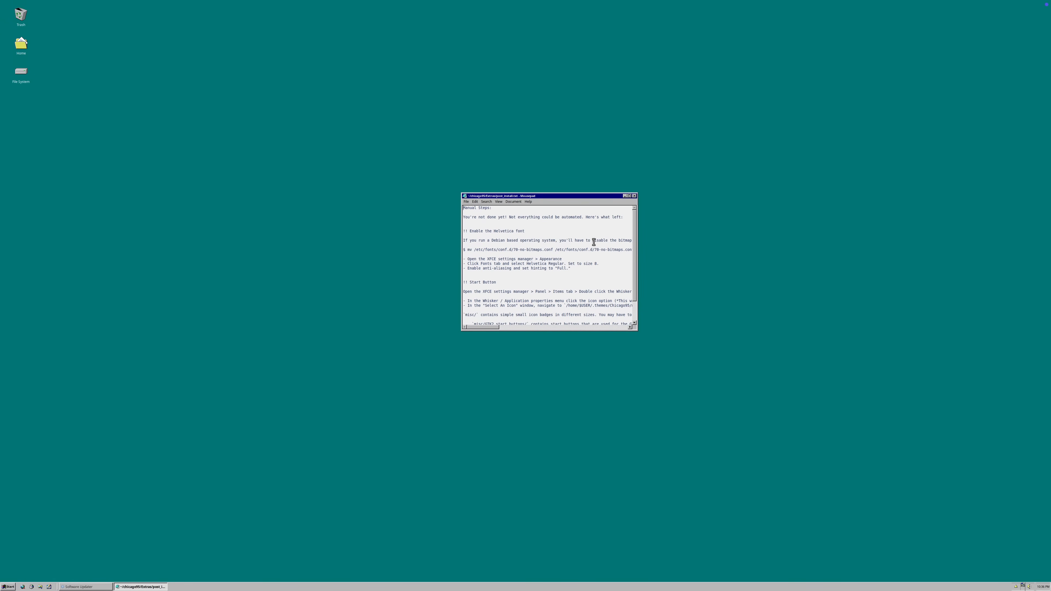
pyautogui.write('=')
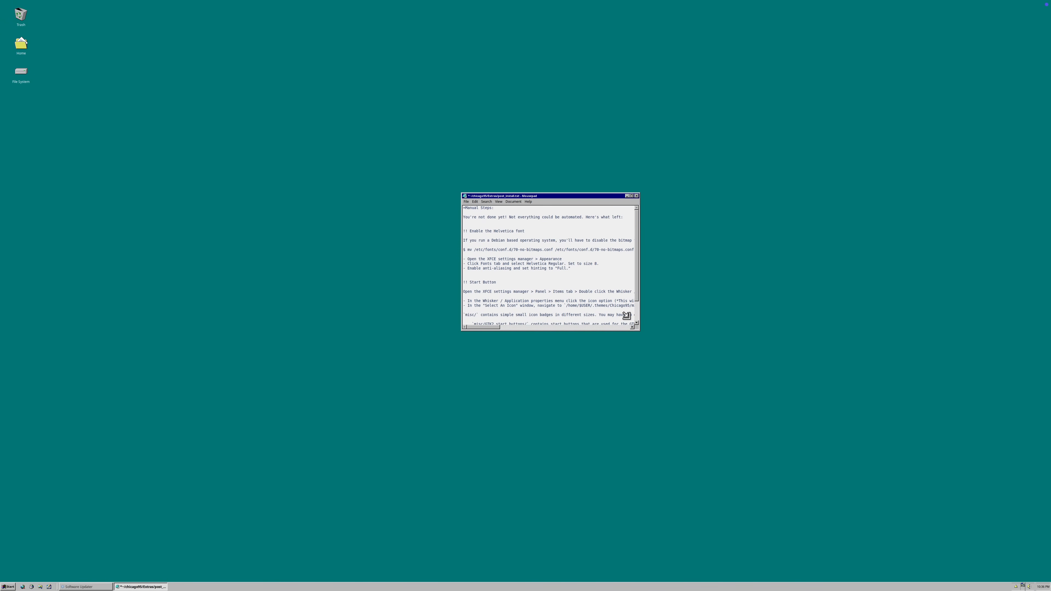
pyautogui.moveTo(626, 315); pyautogui.dragTo(839, 396)
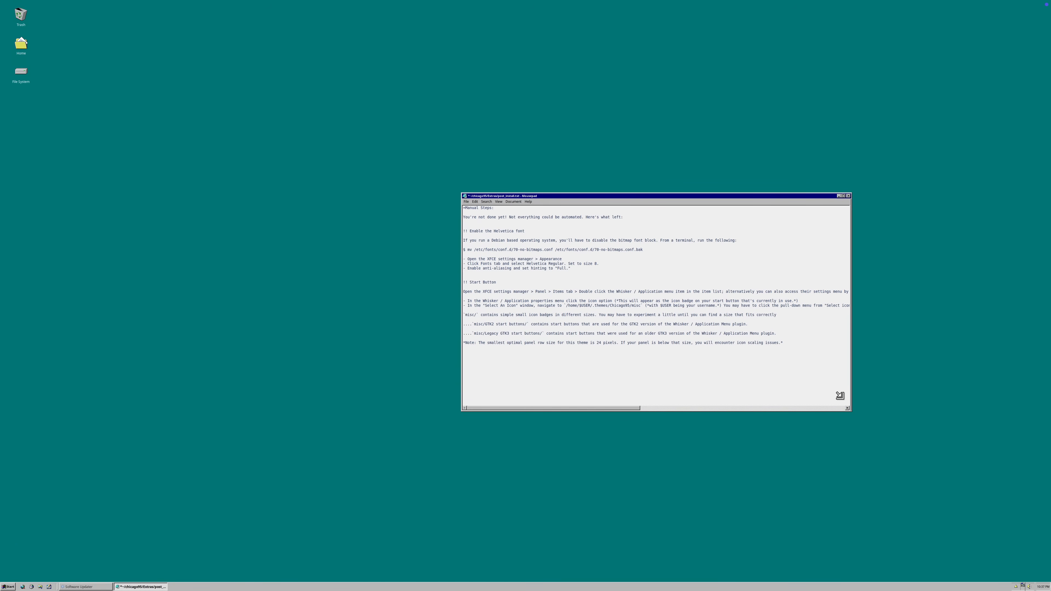
pyautogui.moveTo(840, 395); pyautogui.dragTo(852, 411)
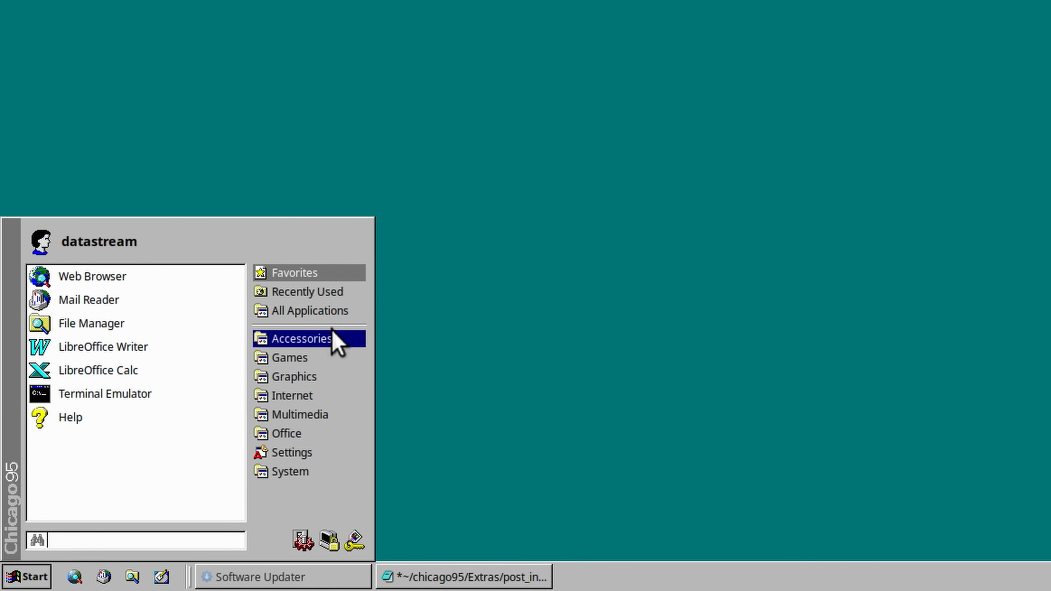
# - Browse the default font picker under Settings Manager's Appearance > Fonts without changing it
pyautogui.click(308, 453)
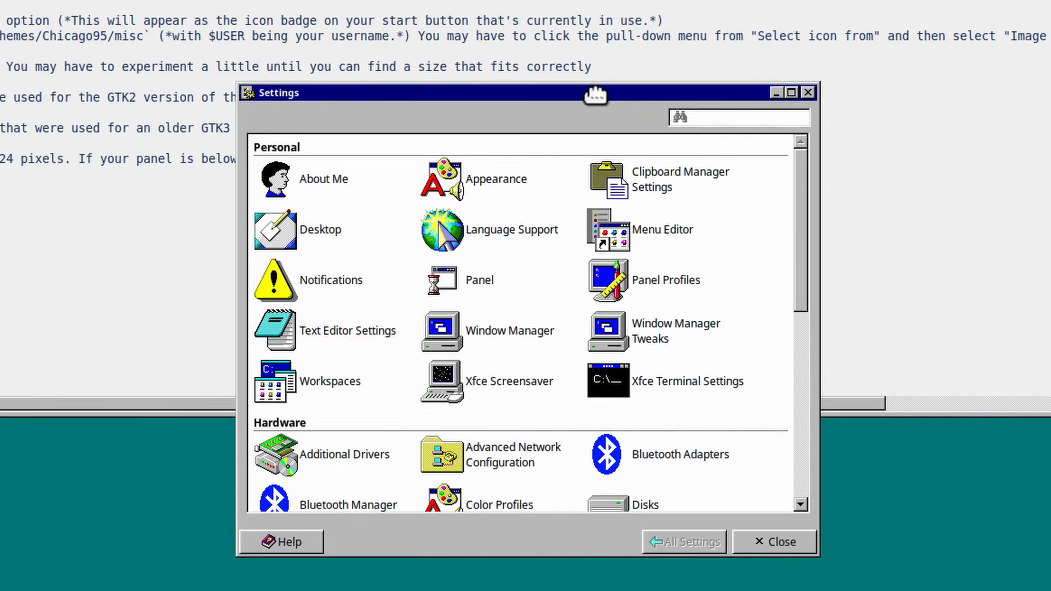
pyautogui.moveTo(595, 94); pyautogui.dragTo(729, 66)
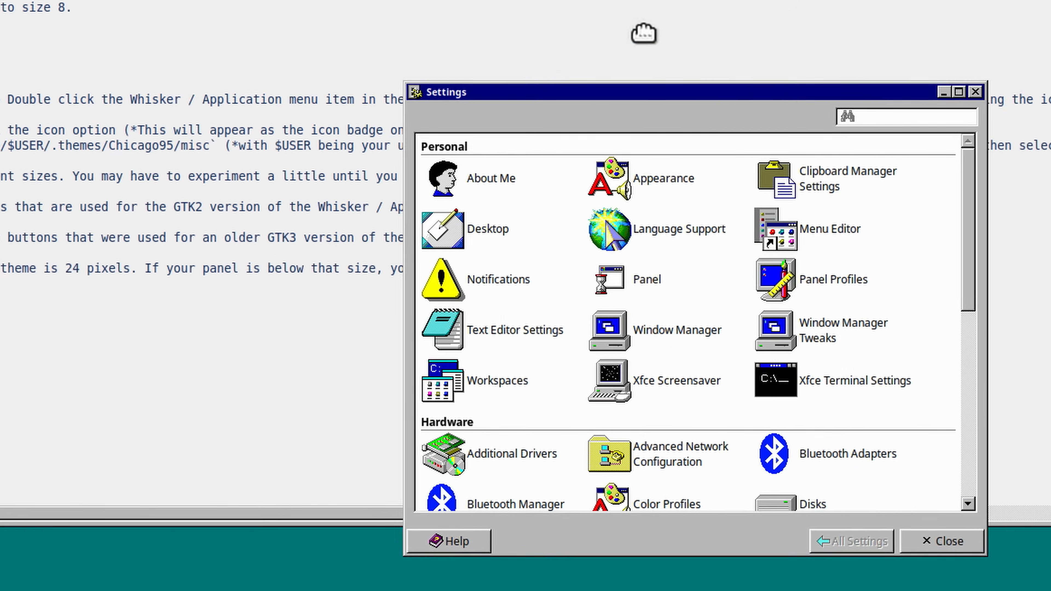
pyautogui.moveTo(643, 33); pyautogui.dragTo(509, 73)
pyautogui.click(488, 166)
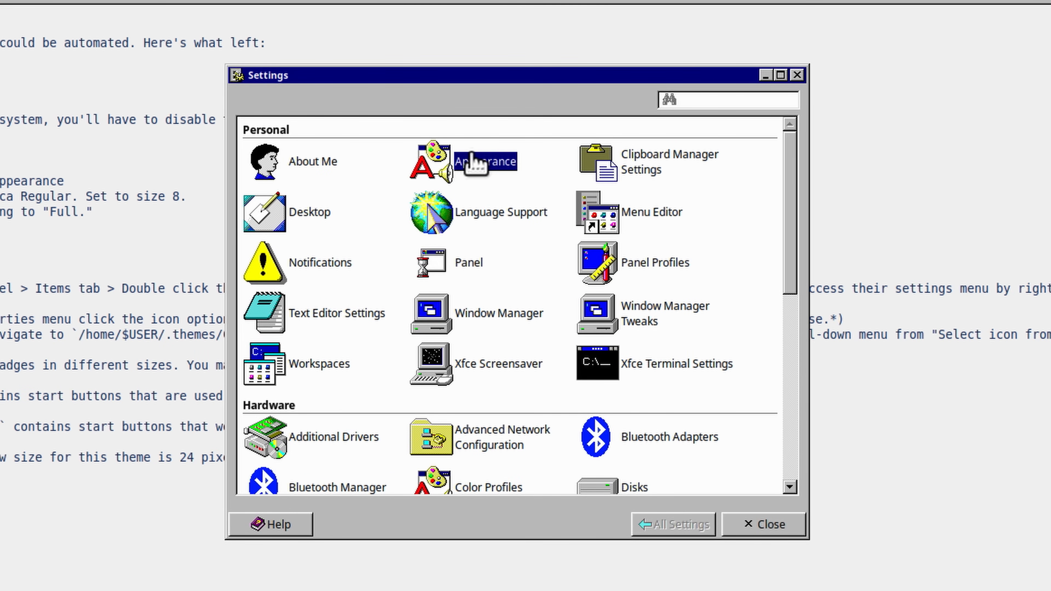
pyautogui.click(330, 110)
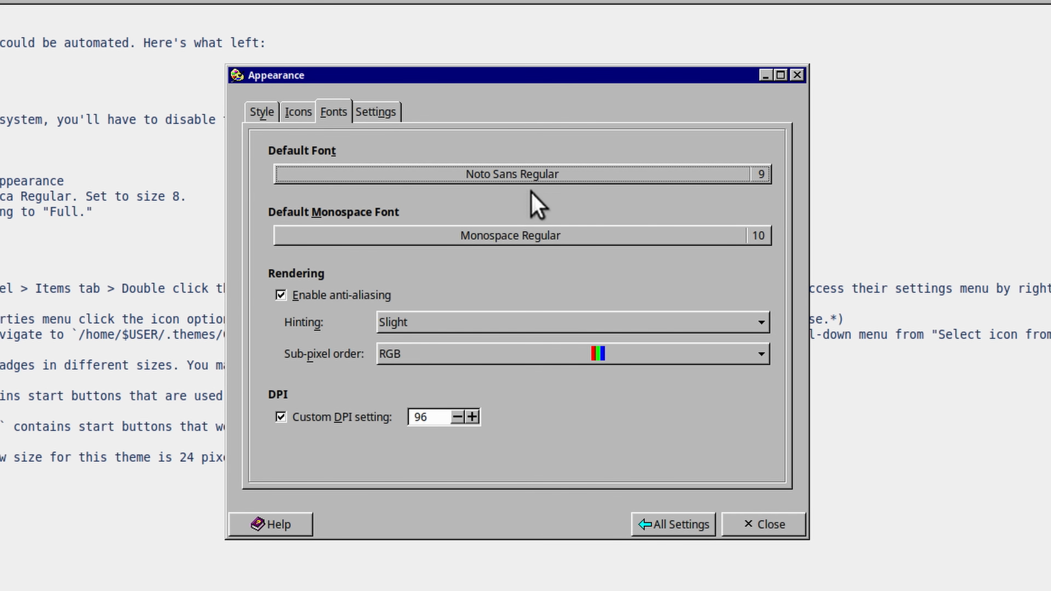
pyautogui.click(538, 172)
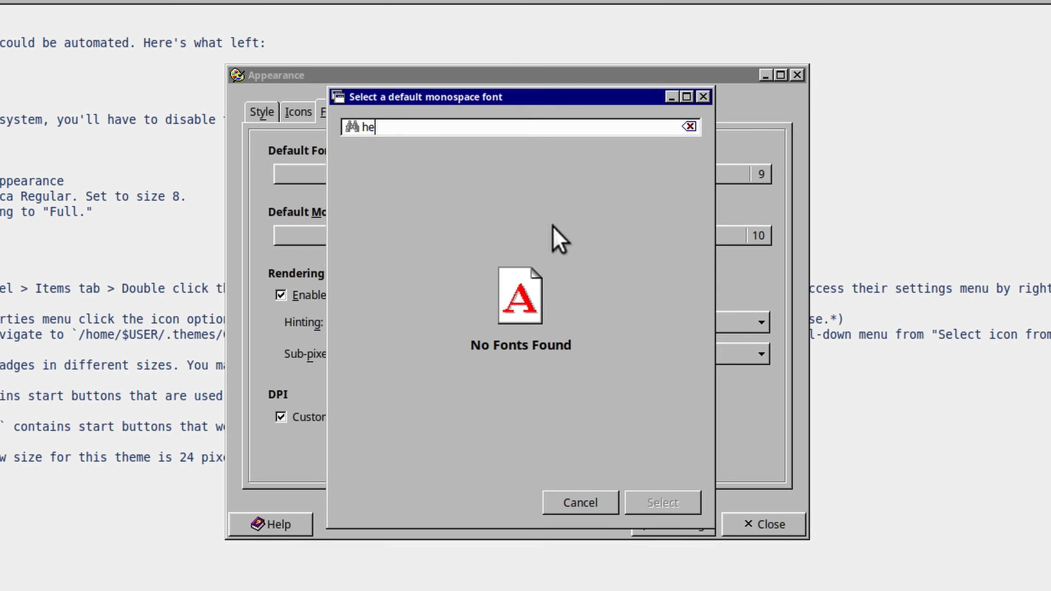
pyautogui.press('BackSpace')
pyautogui.press('BackSpace')
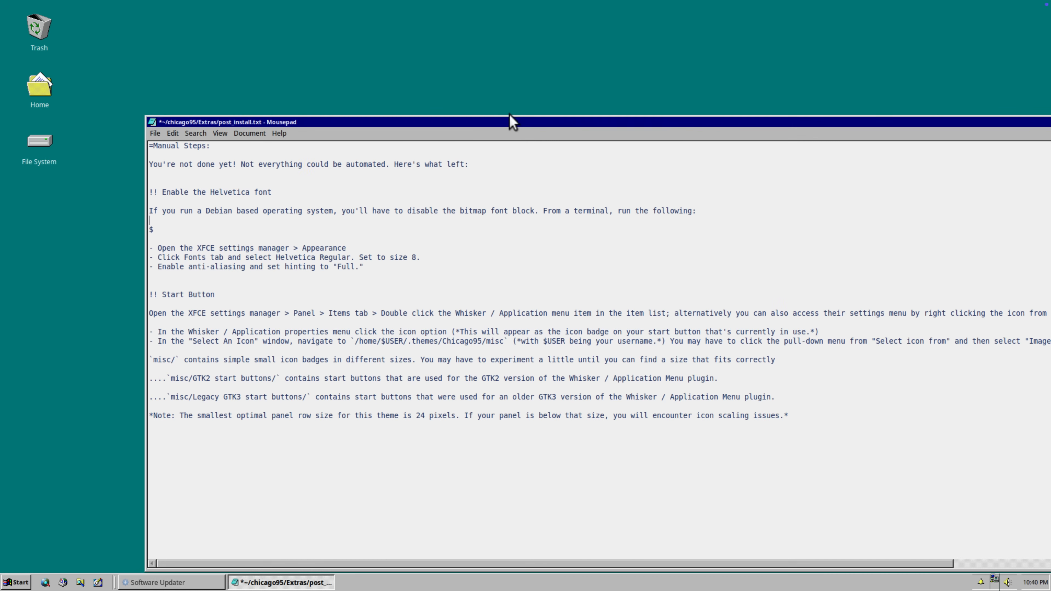
# - Move the notes window aside, close the Software Updater, and select the three desktop icons
pyautogui.moveTo(517, 99); pyautogui.dragTo(385, 31)
pyautogui.click(197, 581)
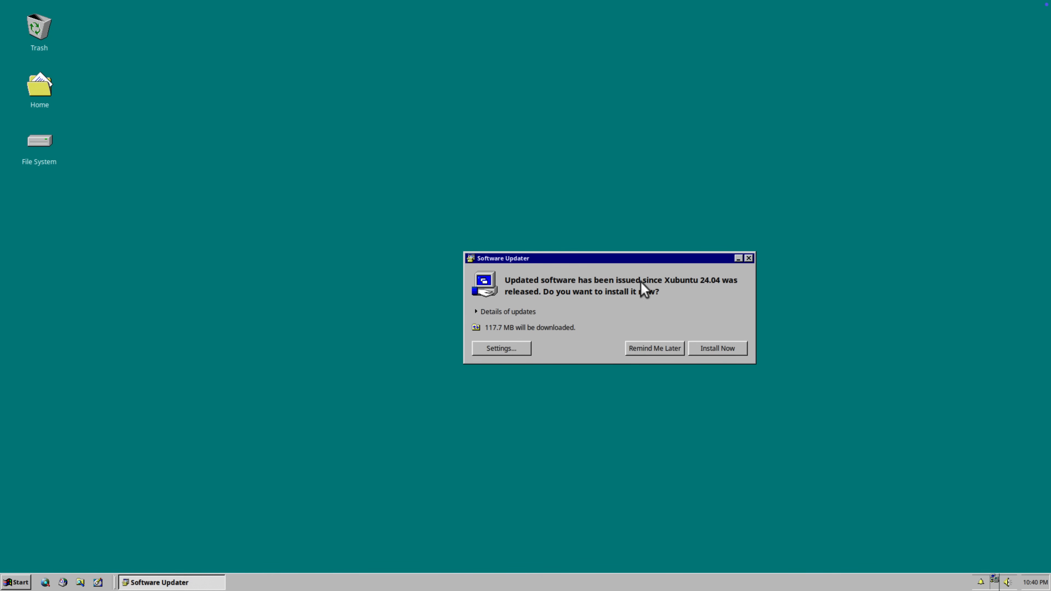
pyautogui.click(748, 258)
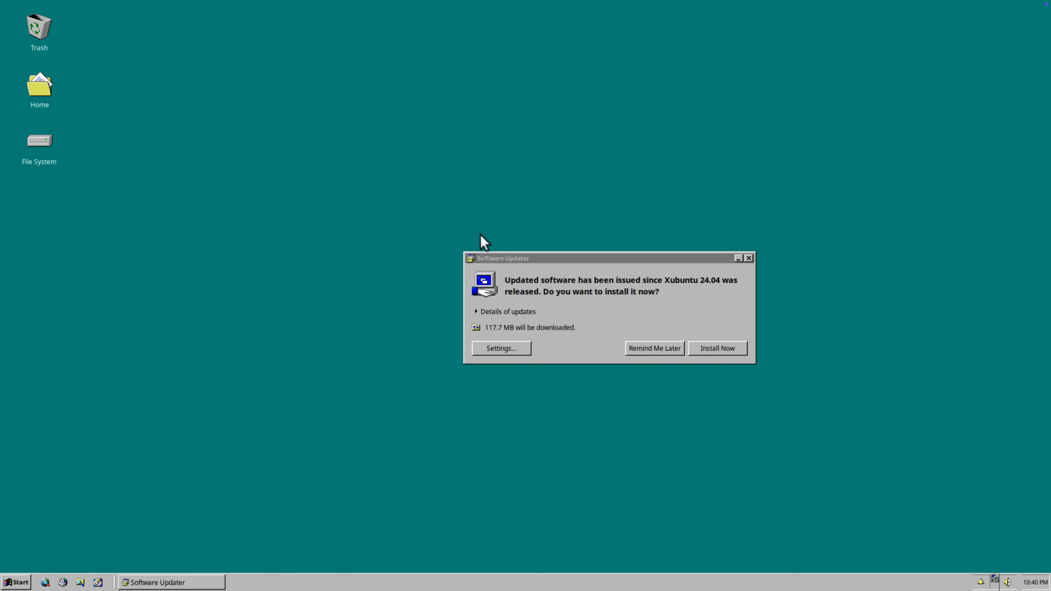
pyautogui.moveTo(91, 14); pyautogui.dragTo(124, 79)
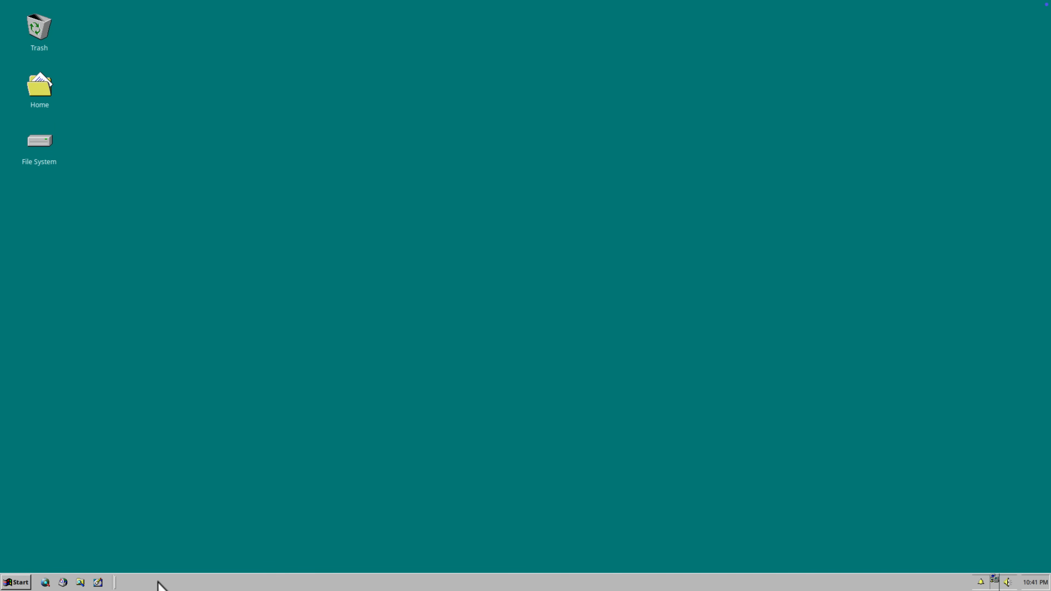
# - Increase the taskbar's row size in Panel Preferences so its icons get bigger
pyautogui.rightClick(148, 583)
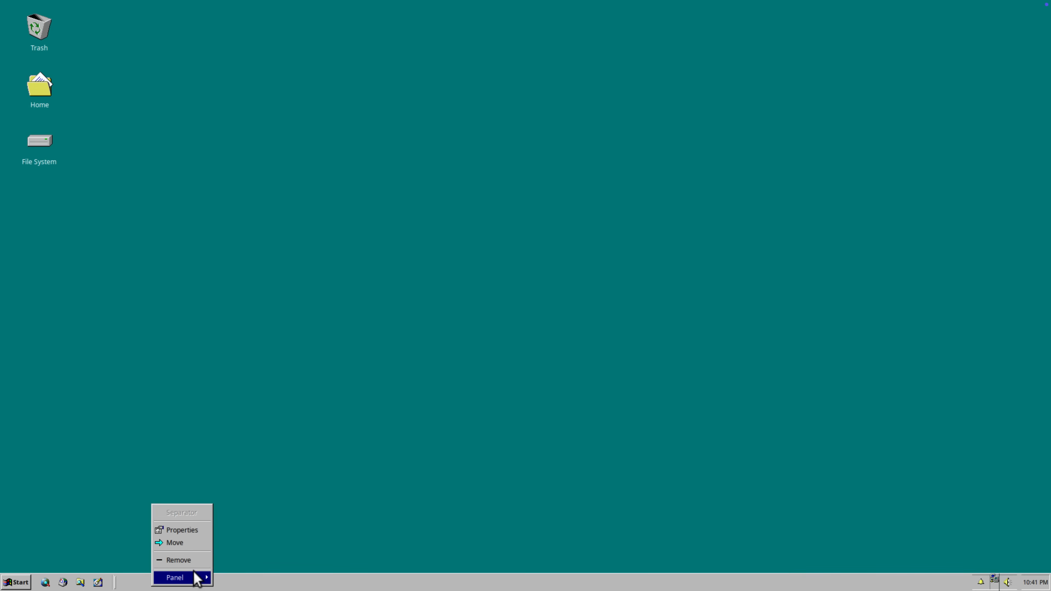
pyautogui.moveTo(197, 578)
pyautogui.click(250, 536)
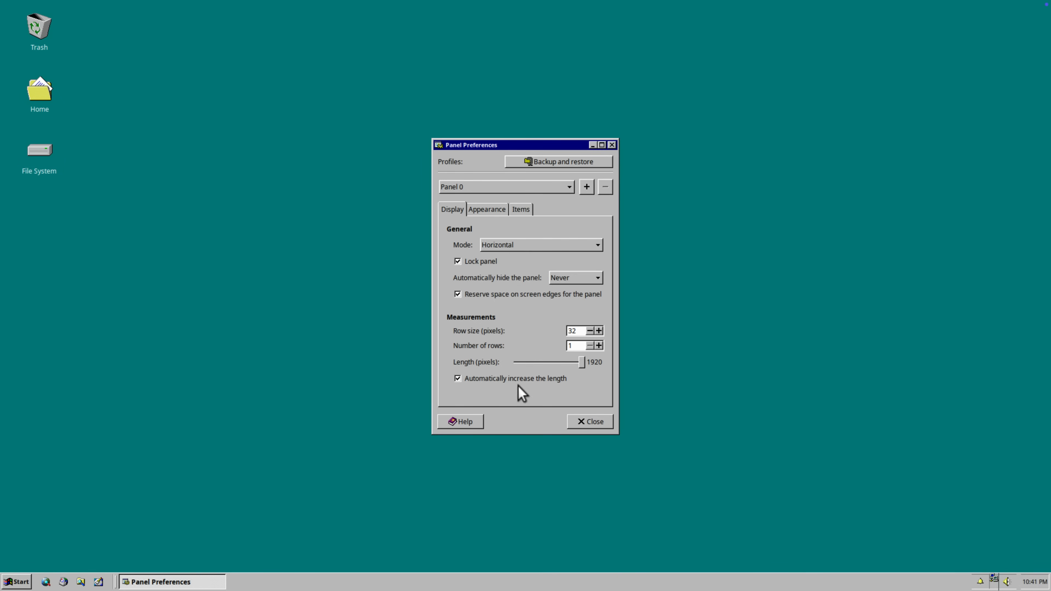
pyautogui.click(487, 210)
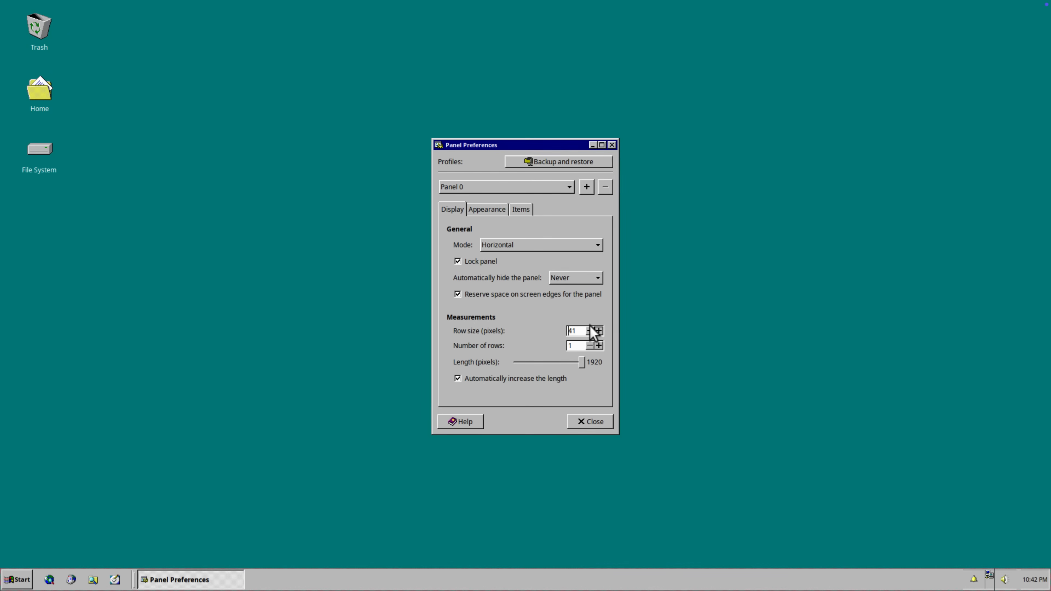
pyautogui.click(597, 331)
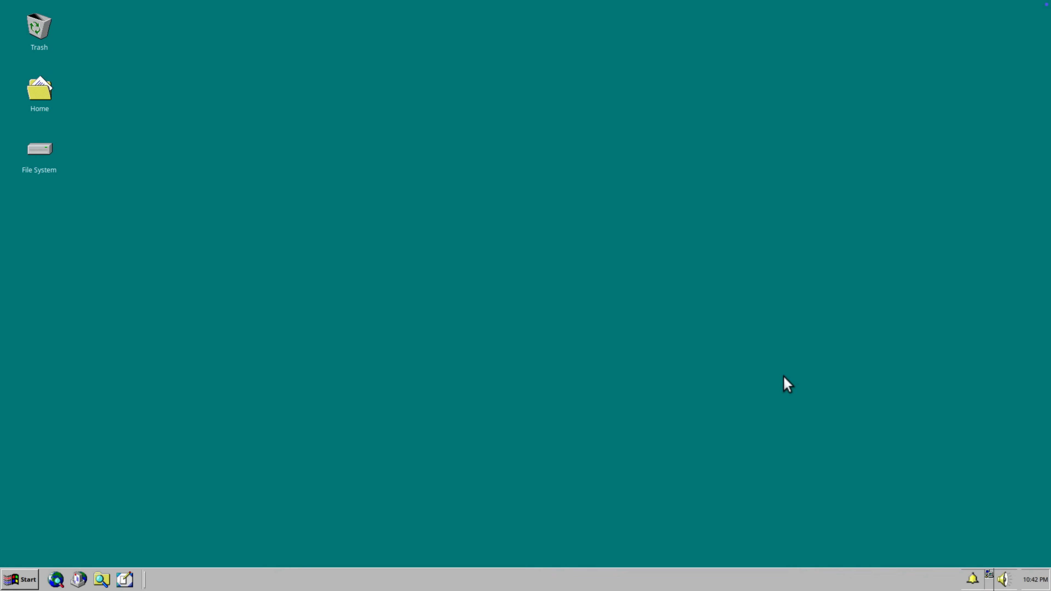
# - Raise the Whisker start menu's height to 547 through the Start button's properties
pyautogui.click(1005, 577)
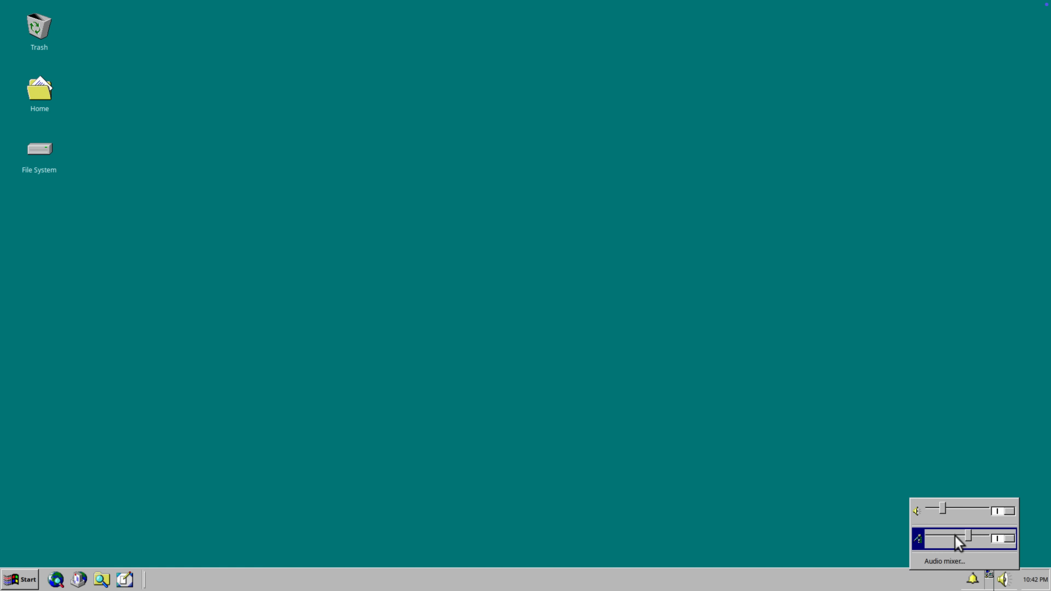
pyautogui.click(968, 573)
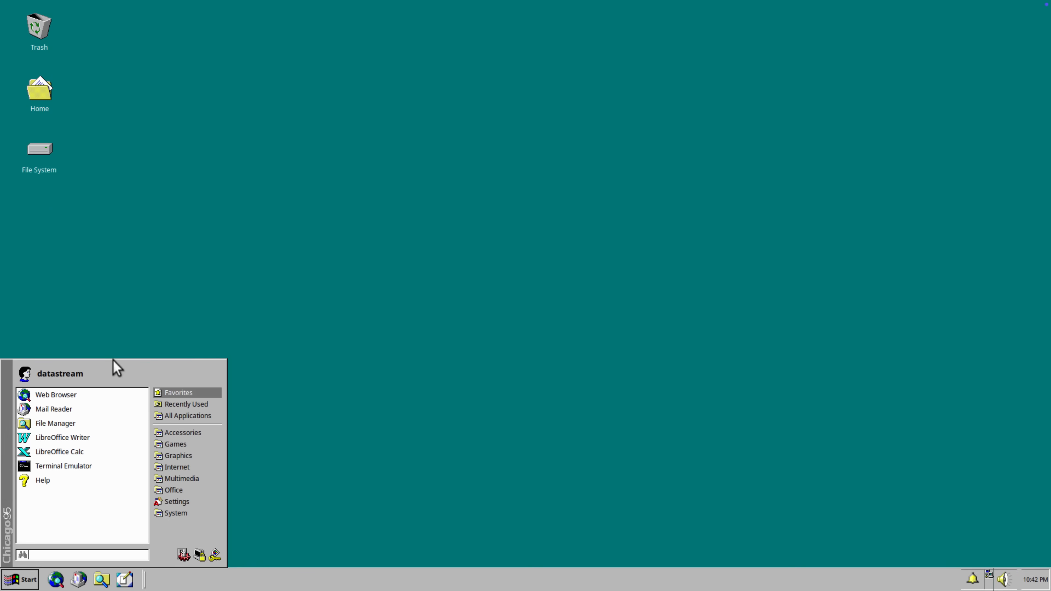
pyautogui.rightClick(29, 545)
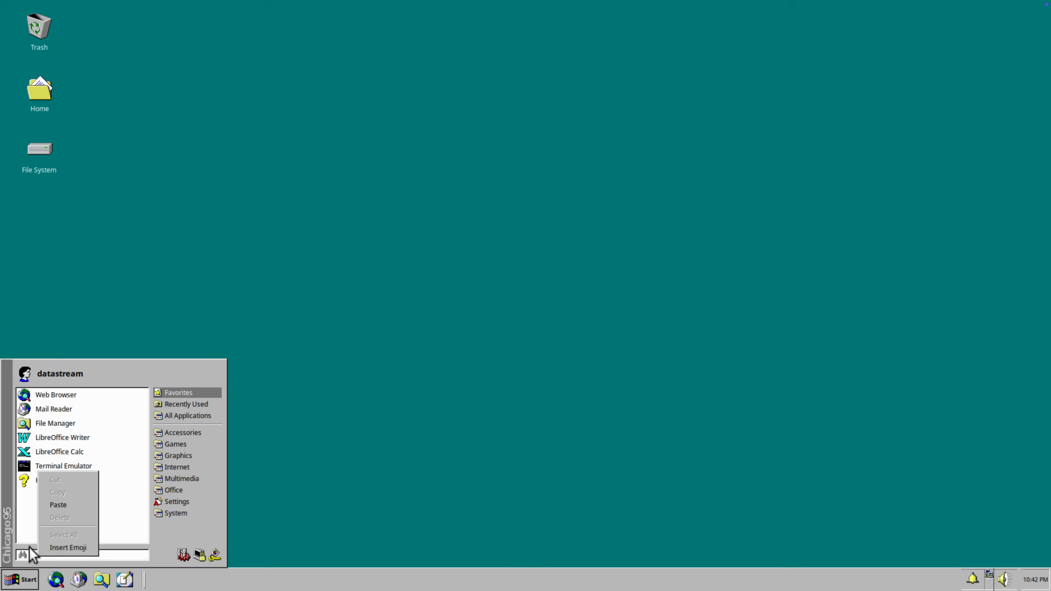
pyautogui.rightClick(20, 579)
pyautogui.click(51, 494)
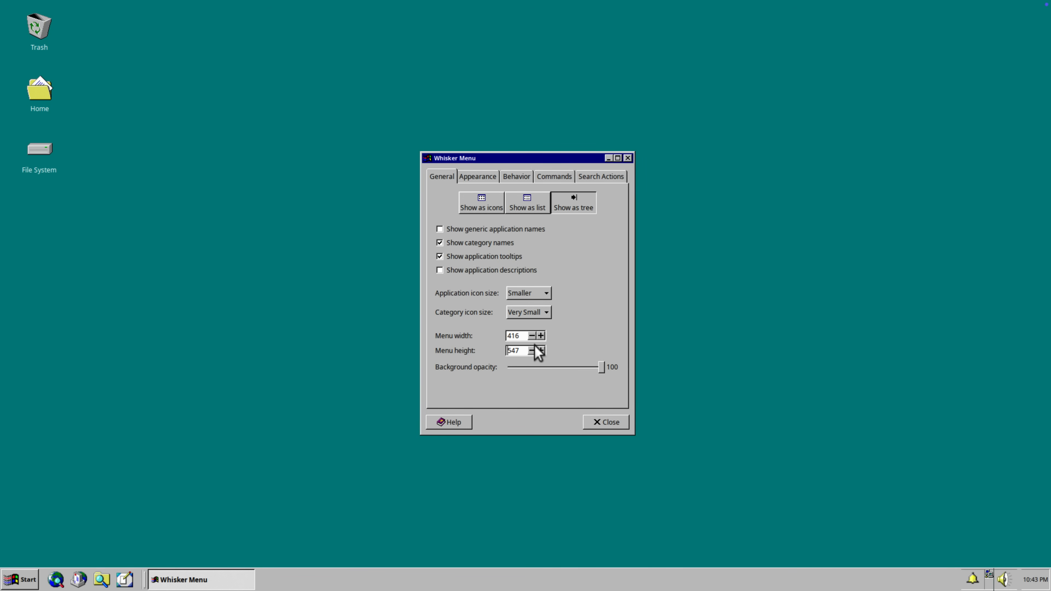
pyautogui.click(20, 579)
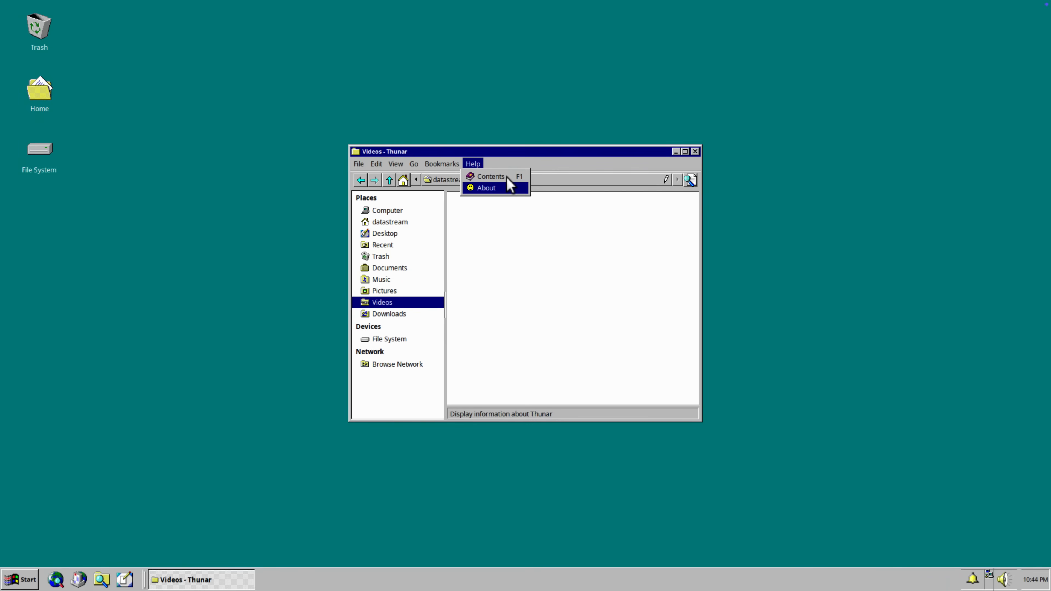
# - View Thunar's About dialog showing version 4.18.8, then close the file manager
pyautogui.click(503, 189)
pyautogui.click(473, 164)
pyautogui.click(480, 185)
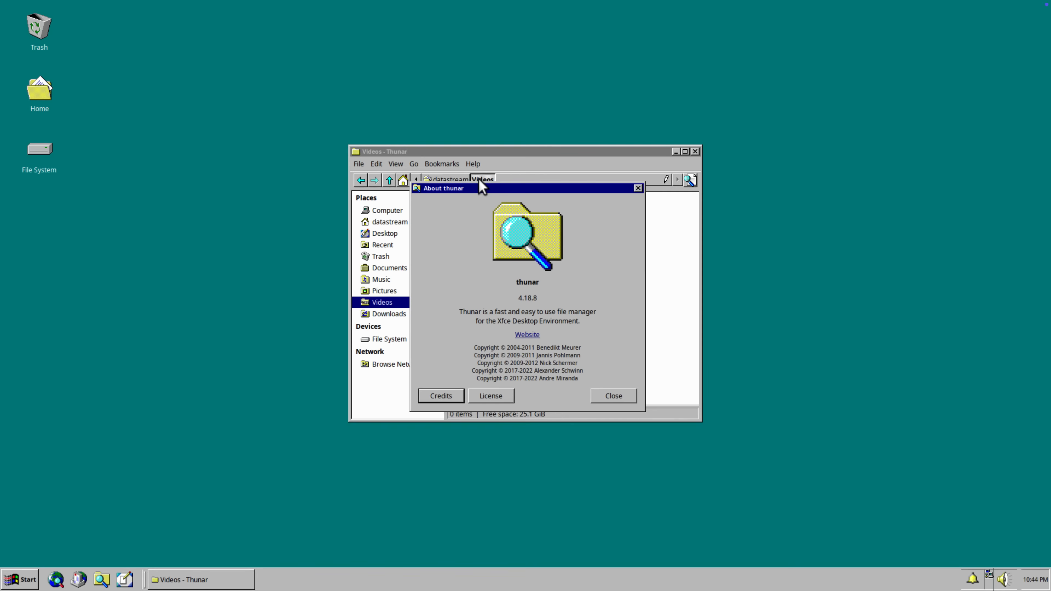
pyautogui.click(693, 151)
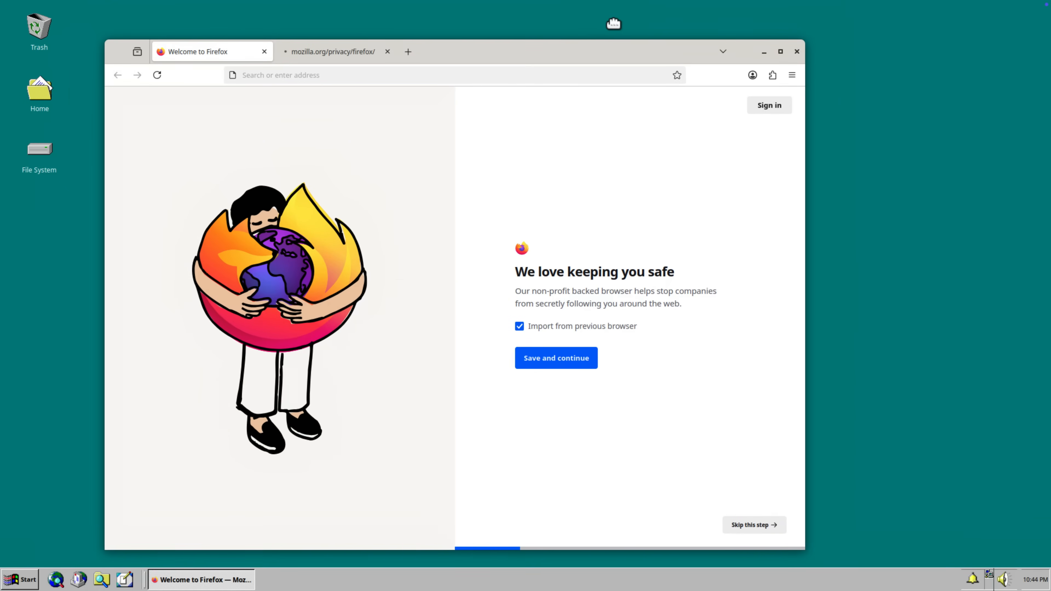
# - Close the Firefox window and bring up the desktop's context menu
pyautogui.moveTo(613, 24); pyautogui.dragTo(652, 33)
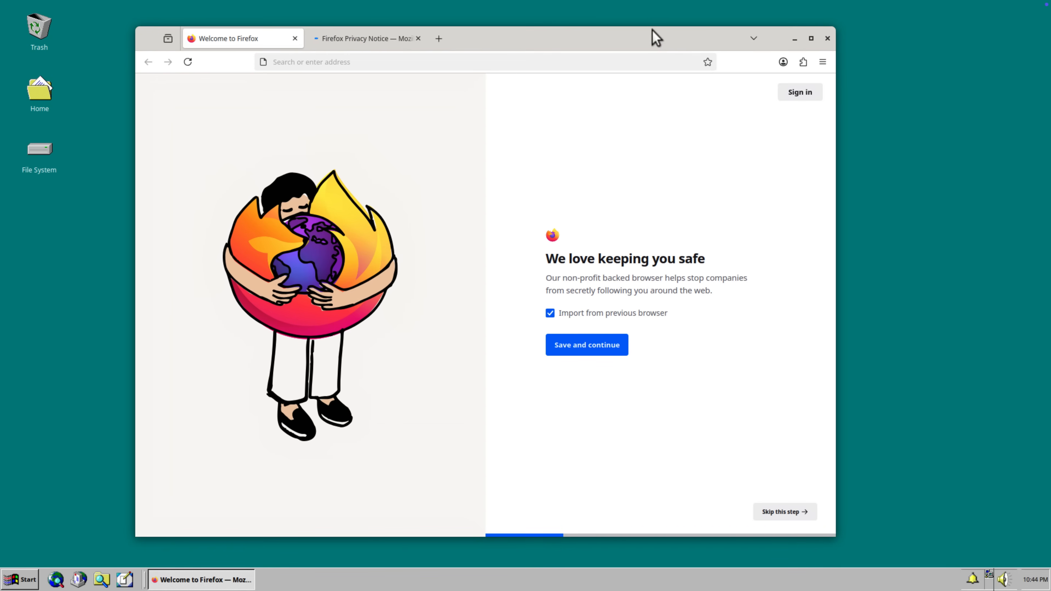
pyautogui.click(826, 39)
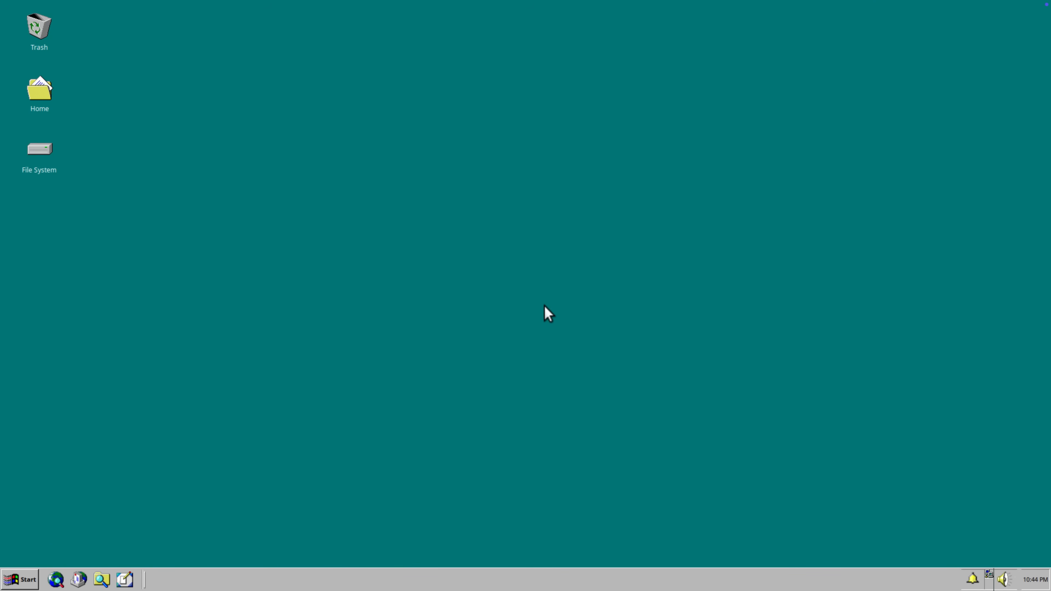
pyautogui.rightClick(379, 230)
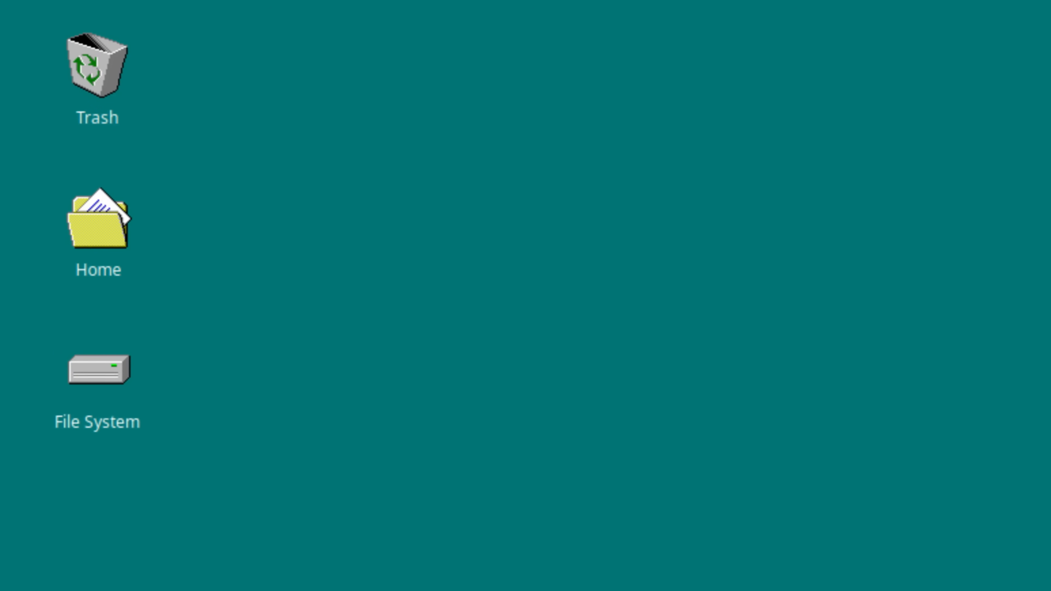